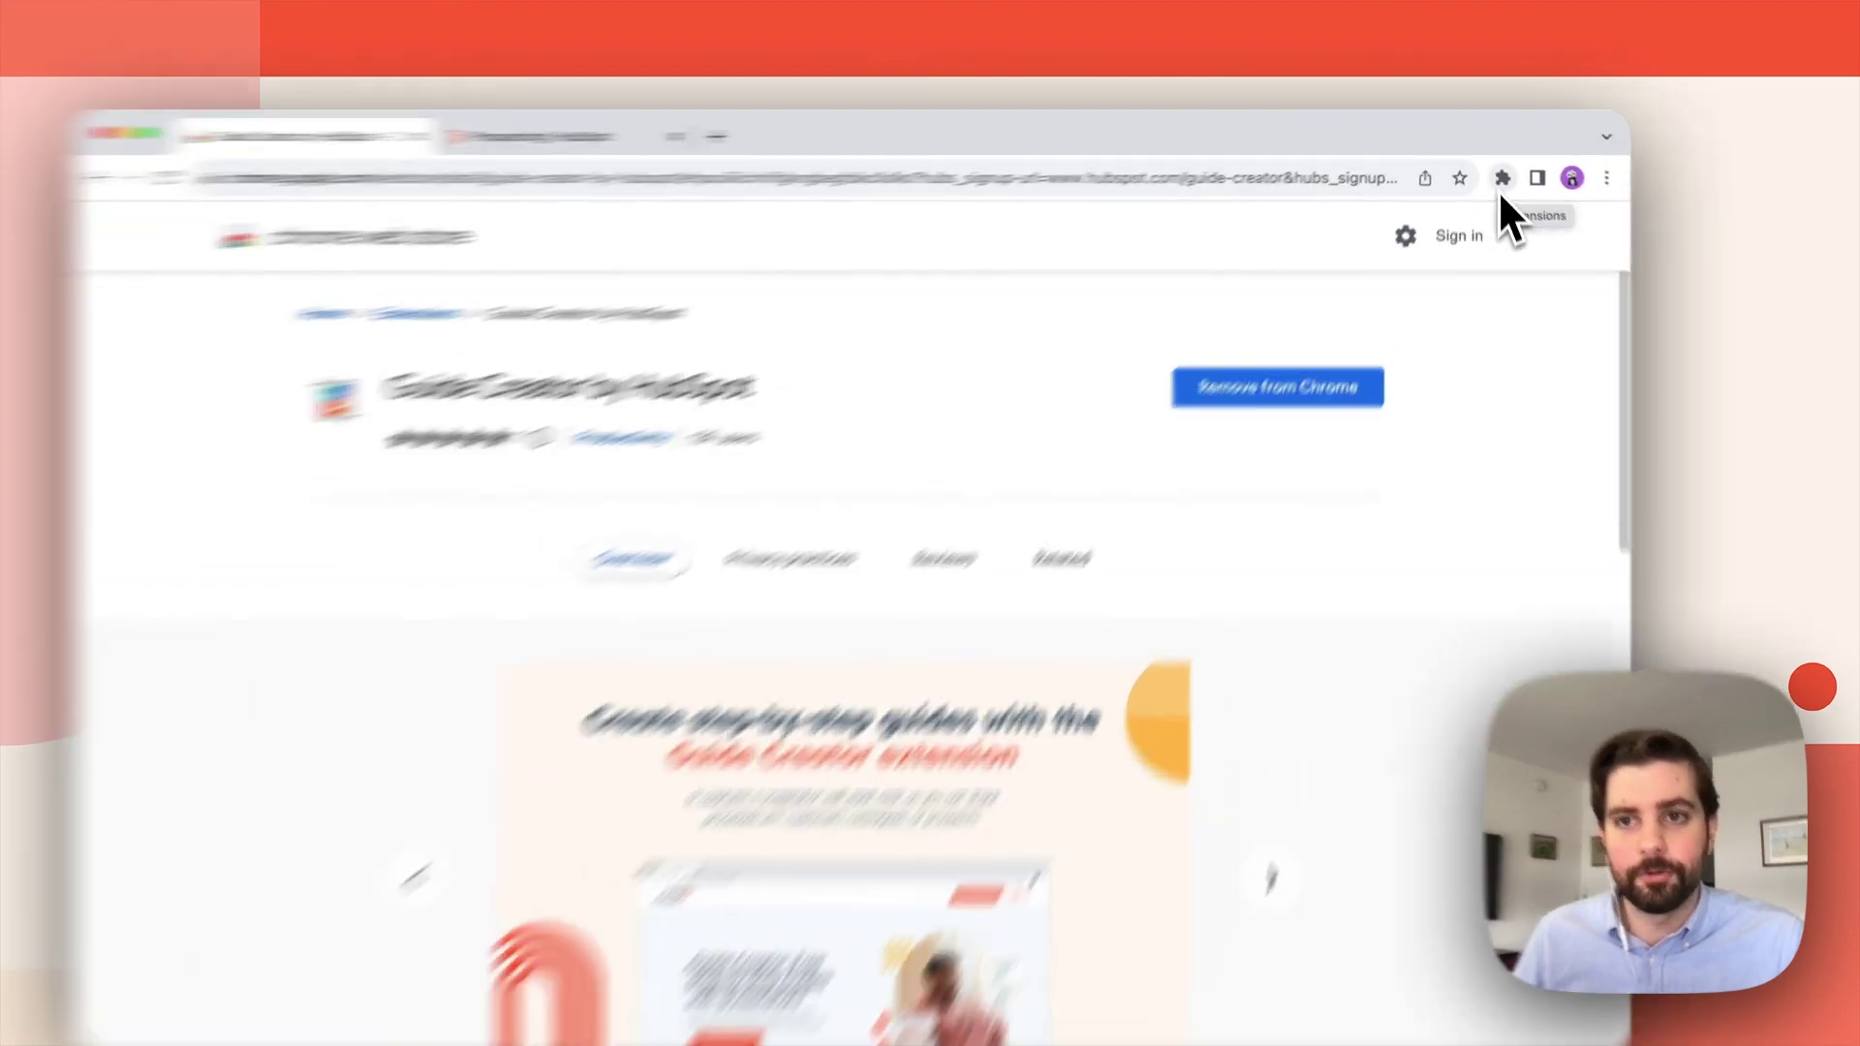
- Pin Guide Creator by HubSpot to Chrome's toolbar from the Extensions list
left_click(1497, 177)
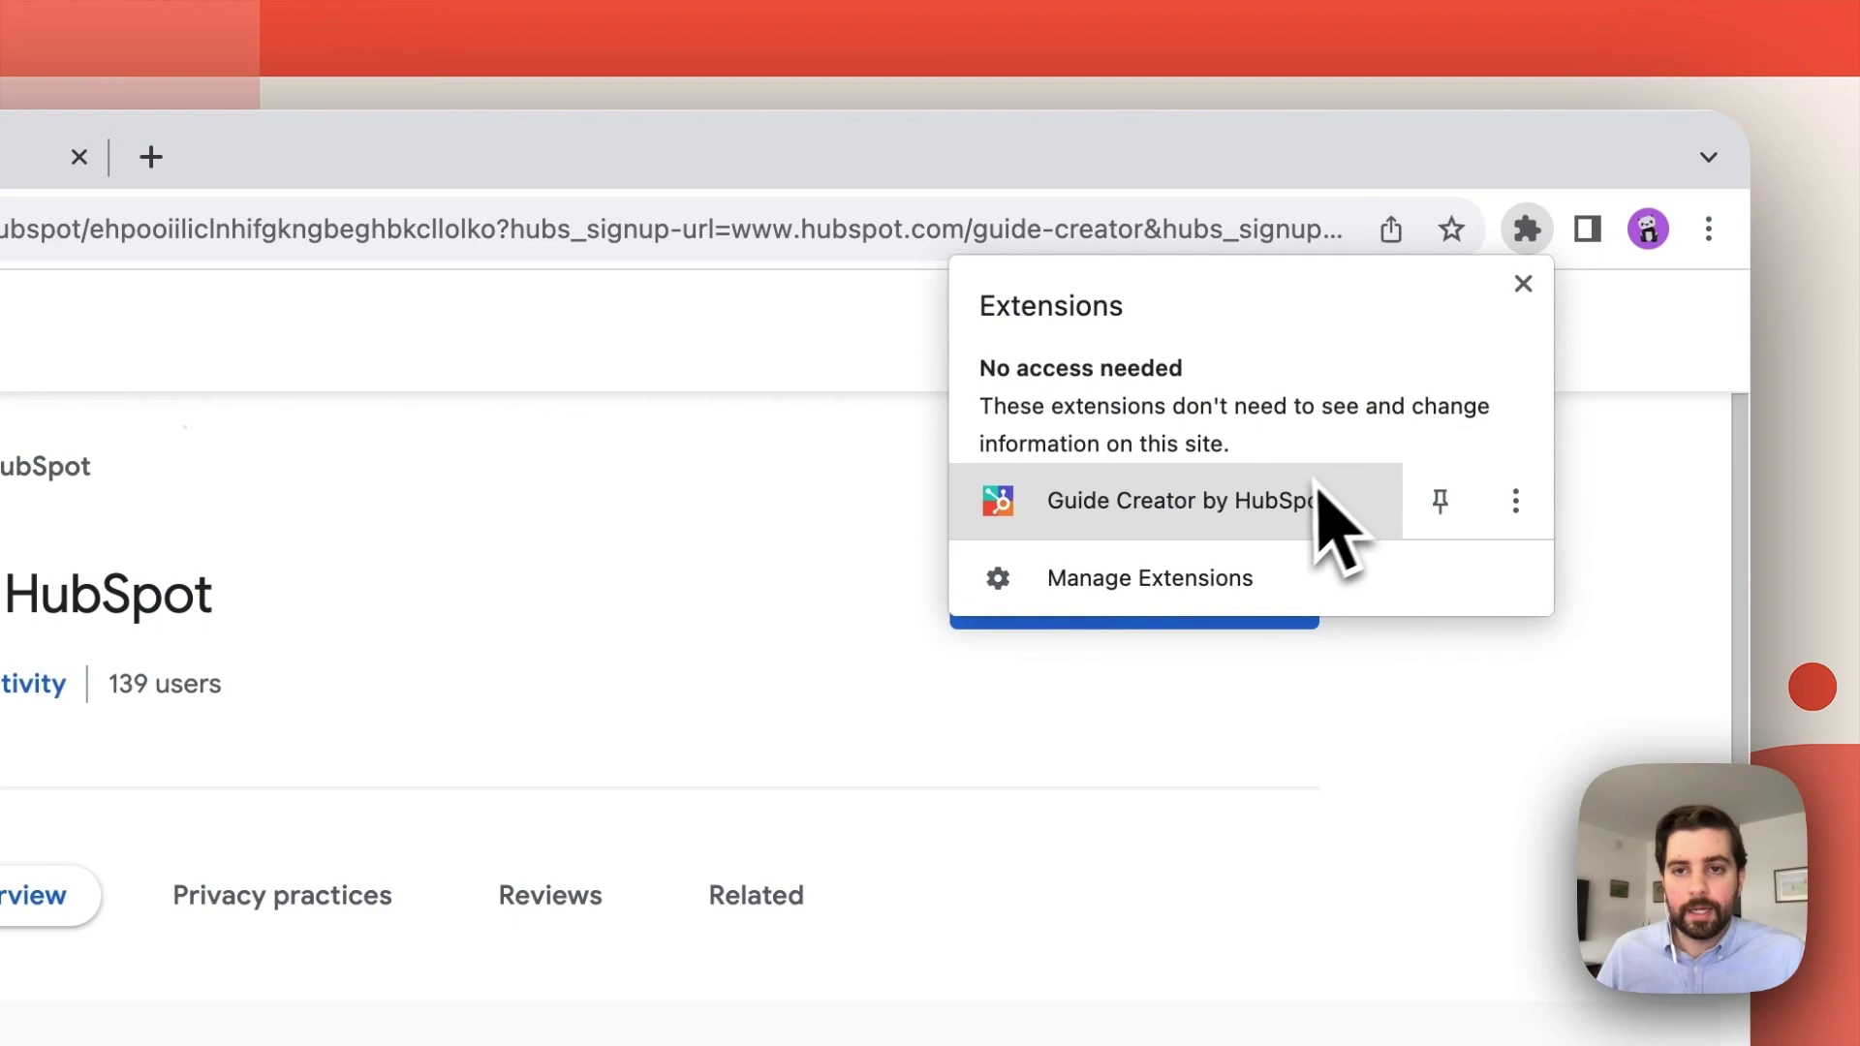
left_click(1440, 521)
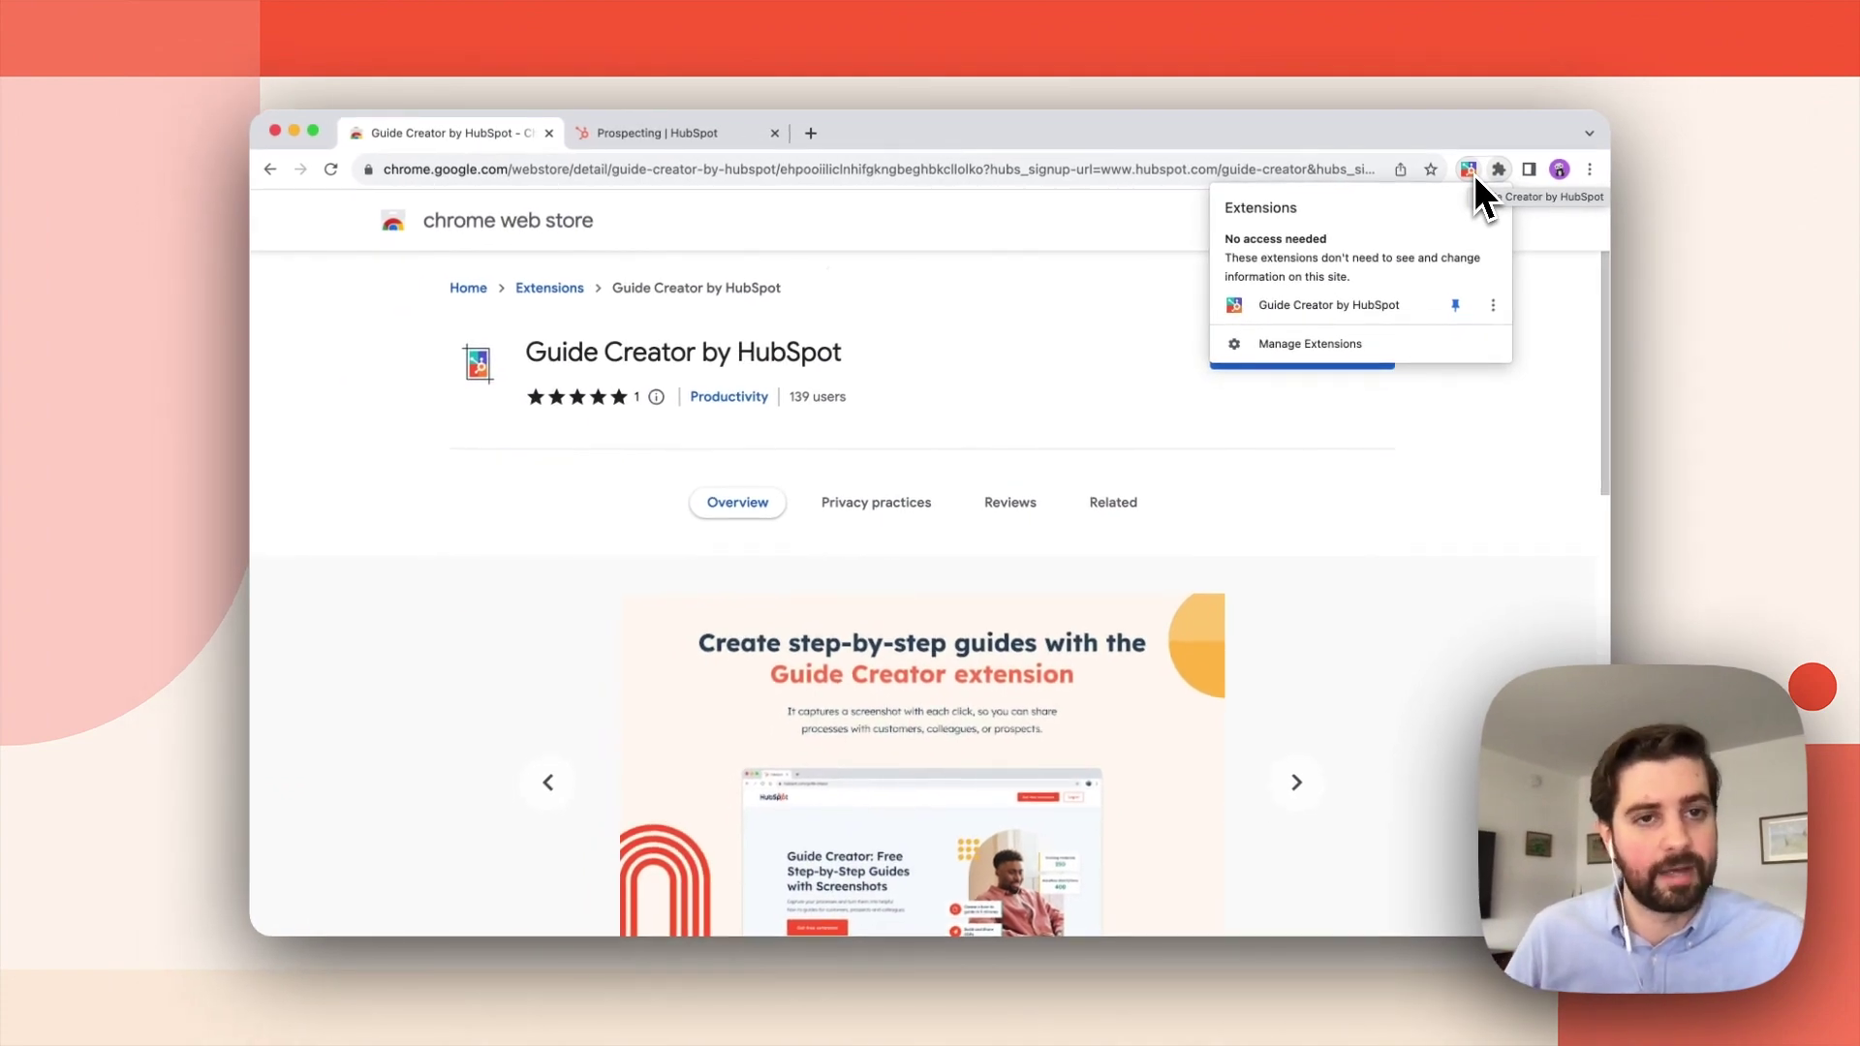
left_click(1121, 374)
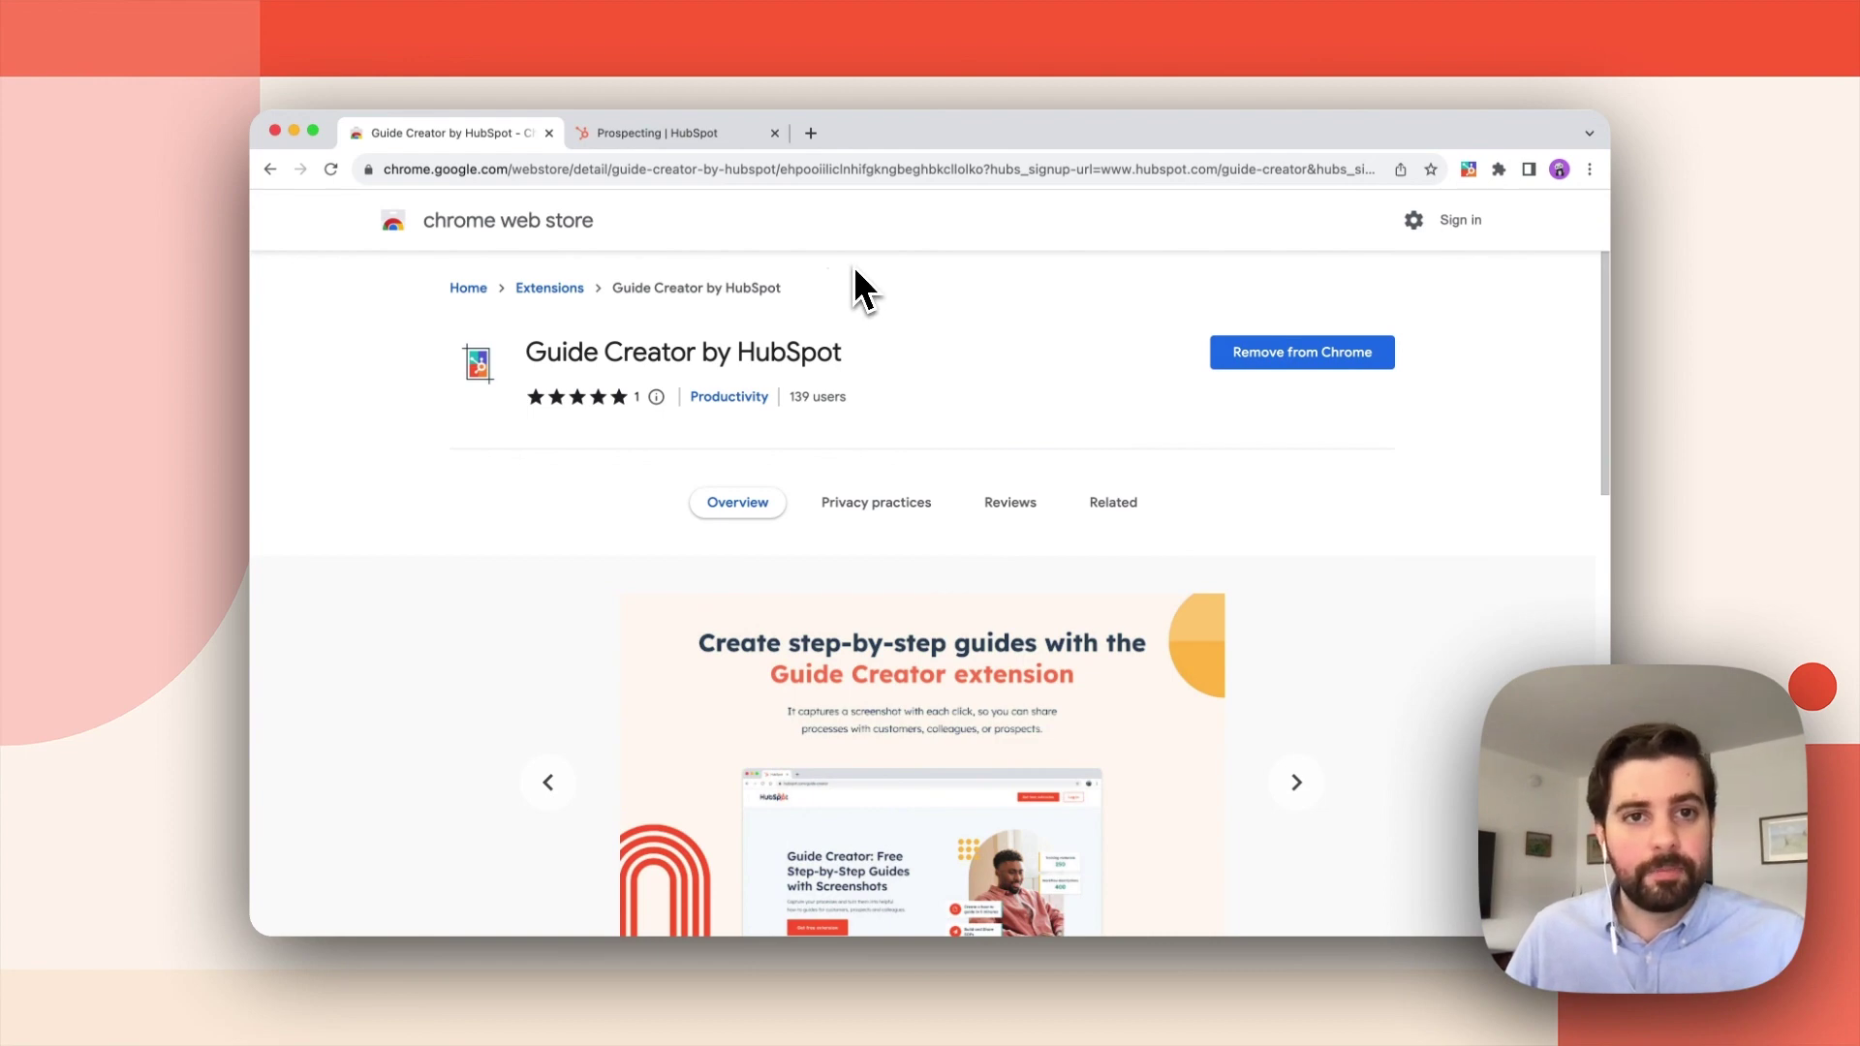
- Switch to the Prospecting | HubSpot tab to show its activity feed
left_click(728, 140)
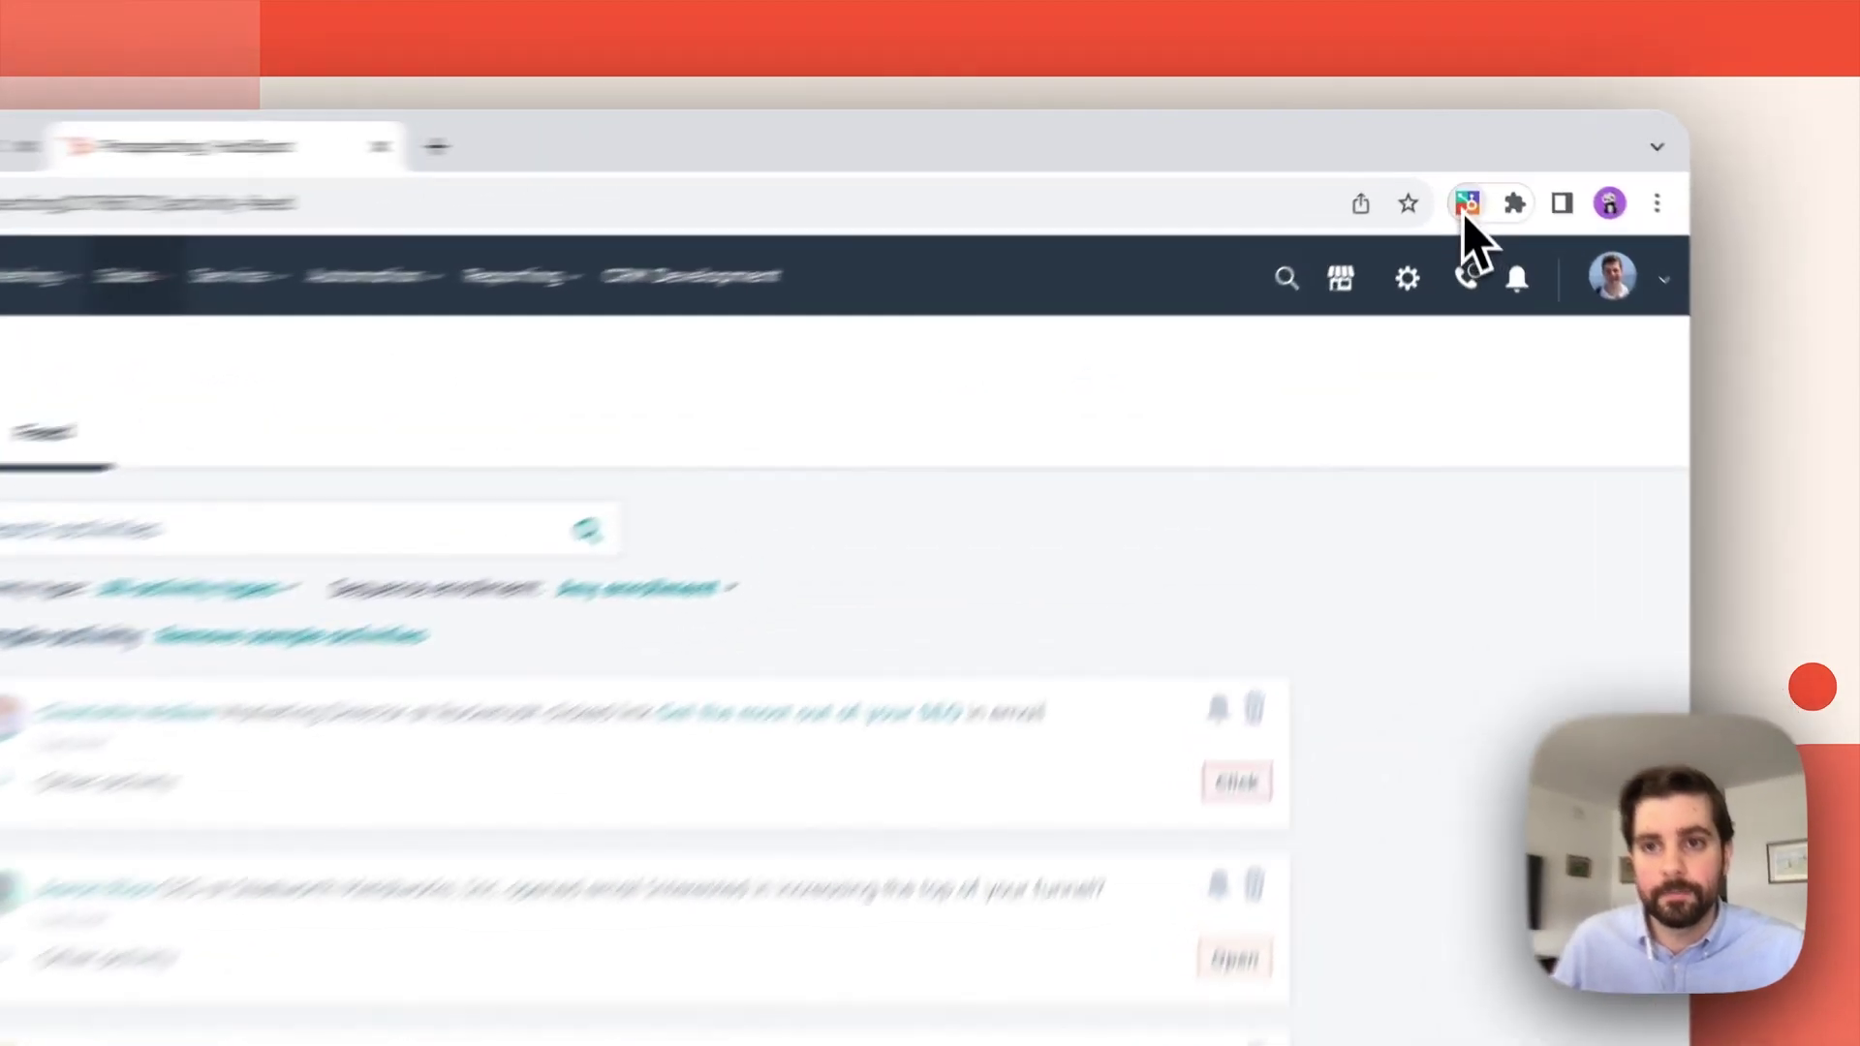
- Start a new Guide Creator capture and switch Prospecting to its Summary view
left_click(1469, 169)
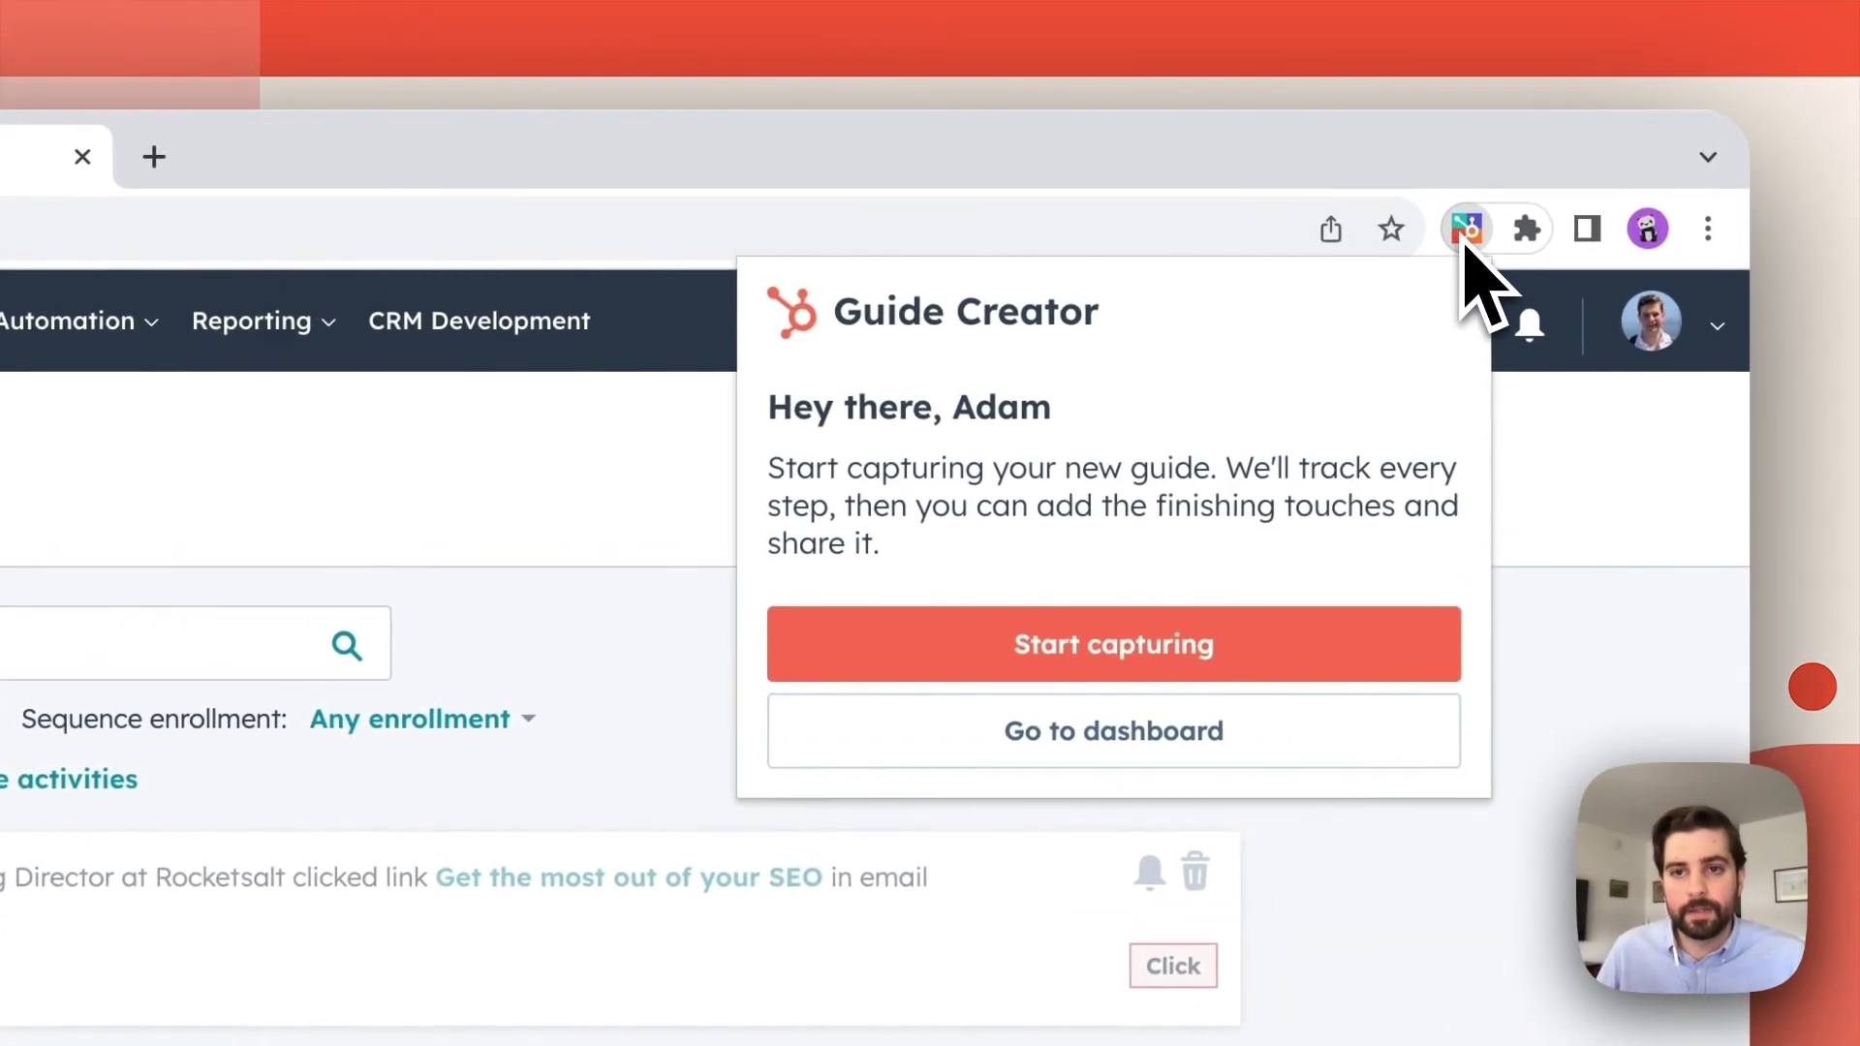
left_click(1196, 645)
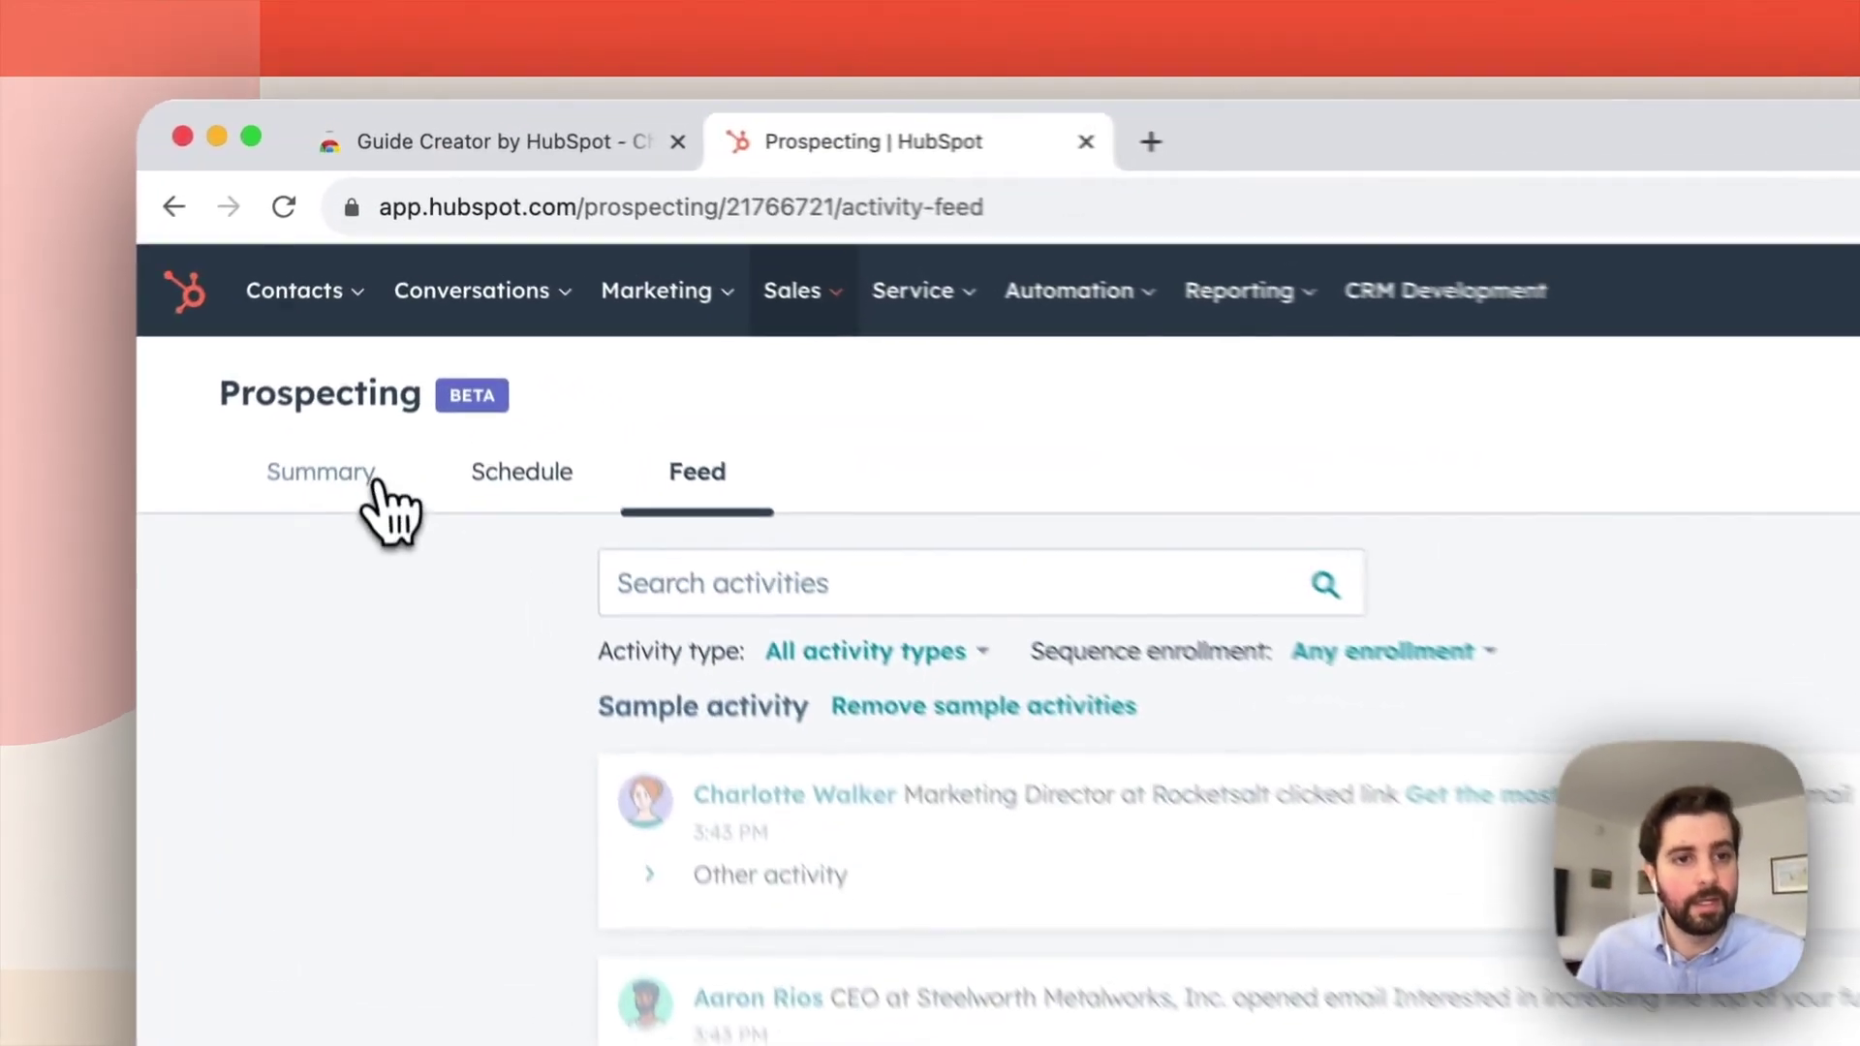
left_click(375, 319)
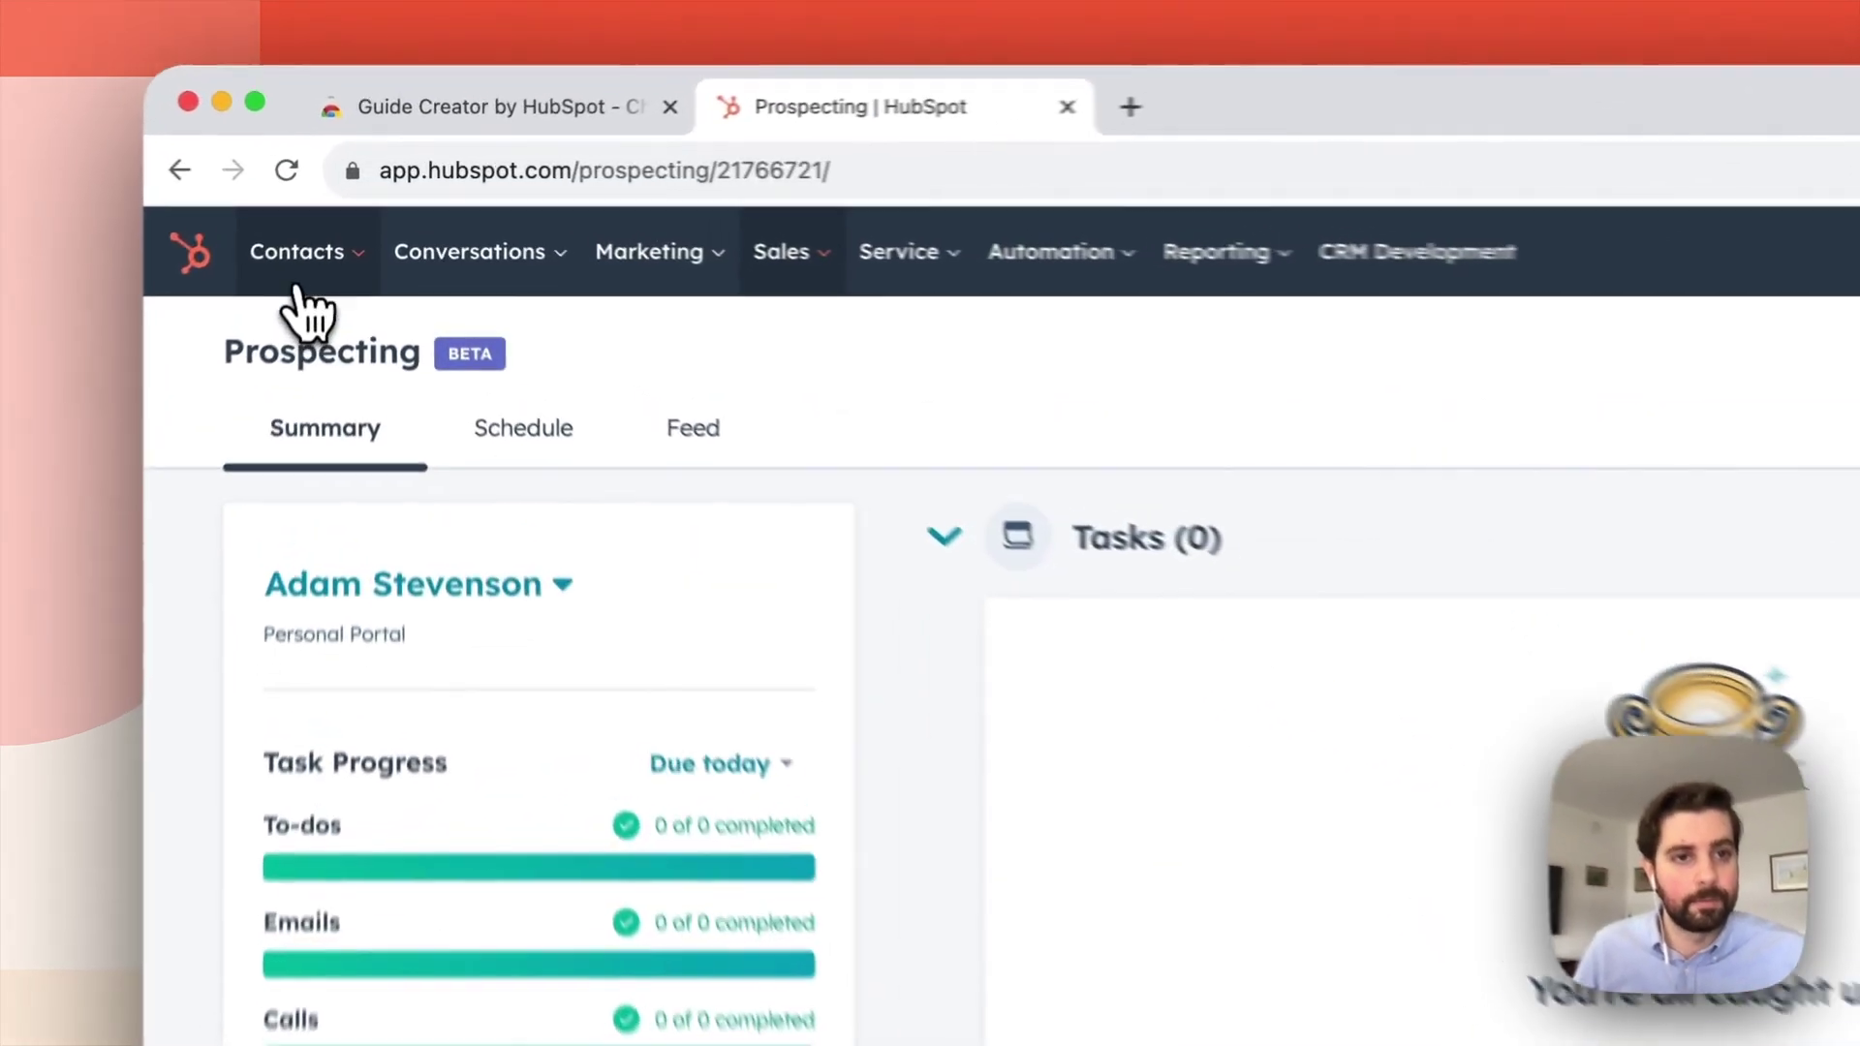
- Set the Pandas Foundation company owner to No owner and save the record
left_click(338, 215)
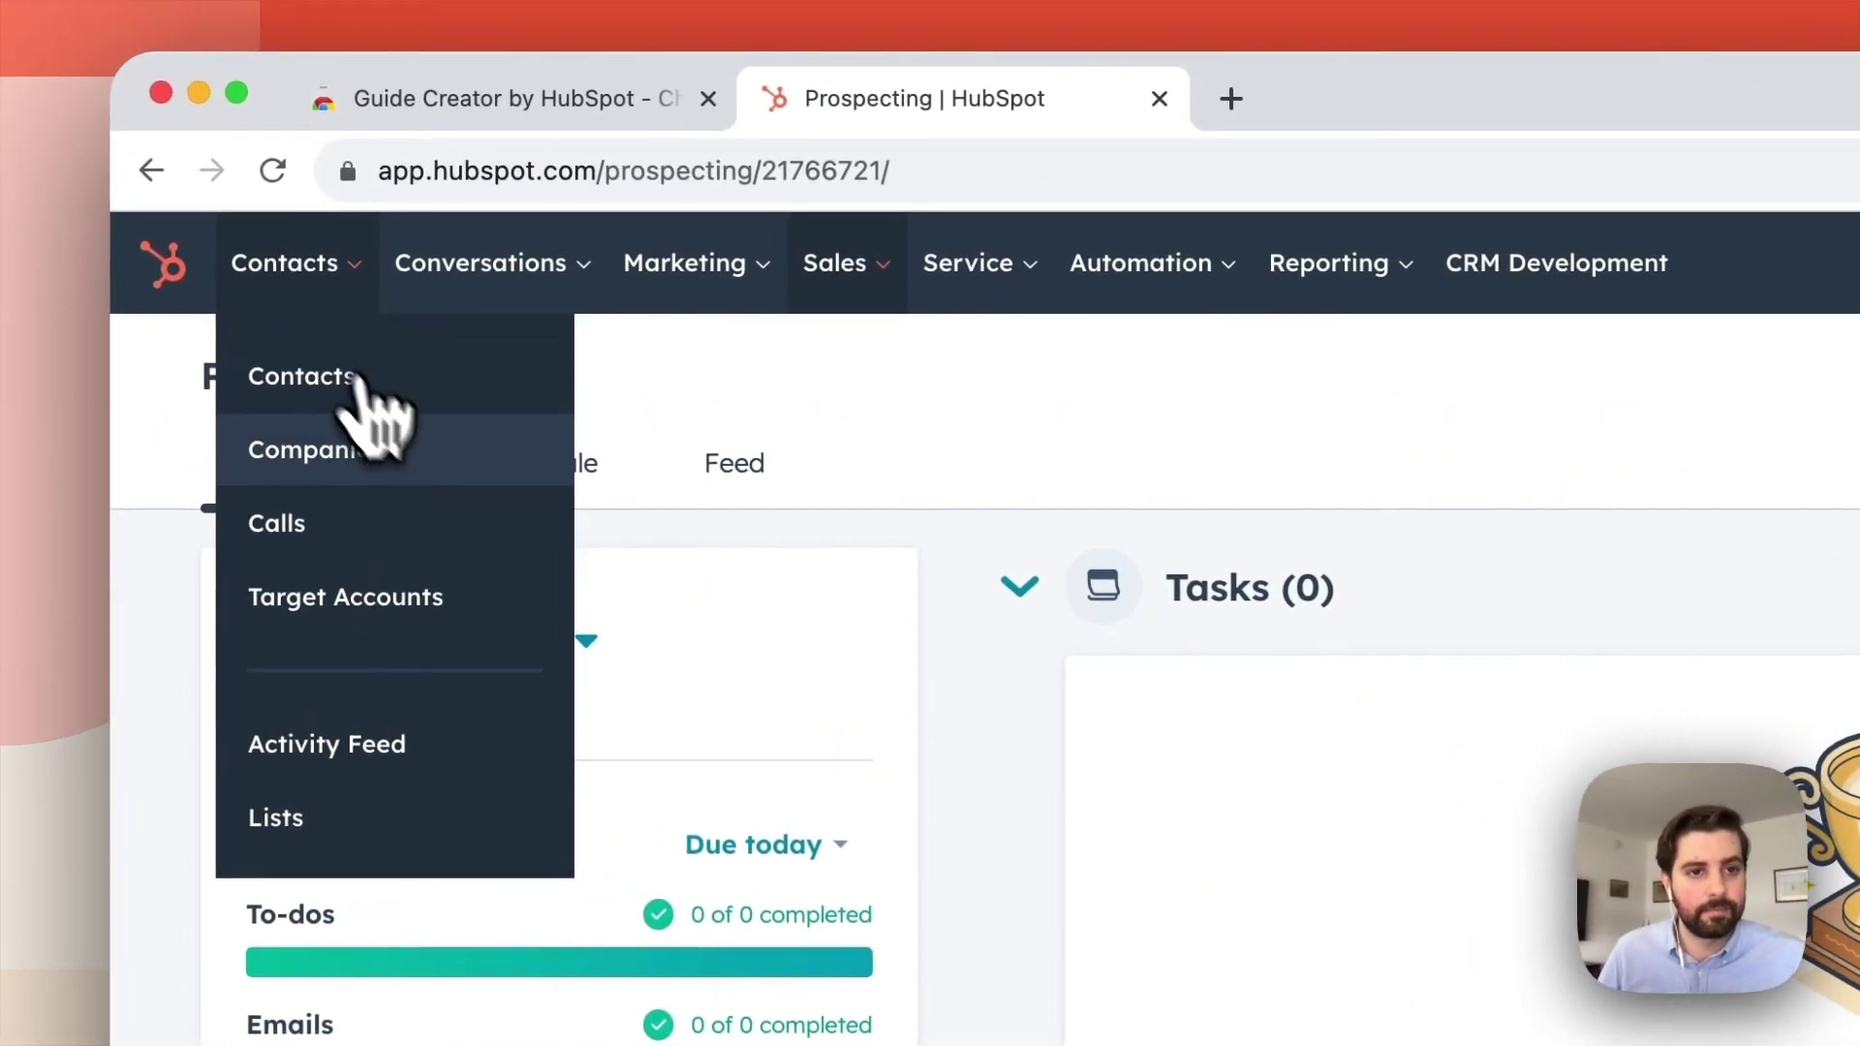
left_click(378, 444)
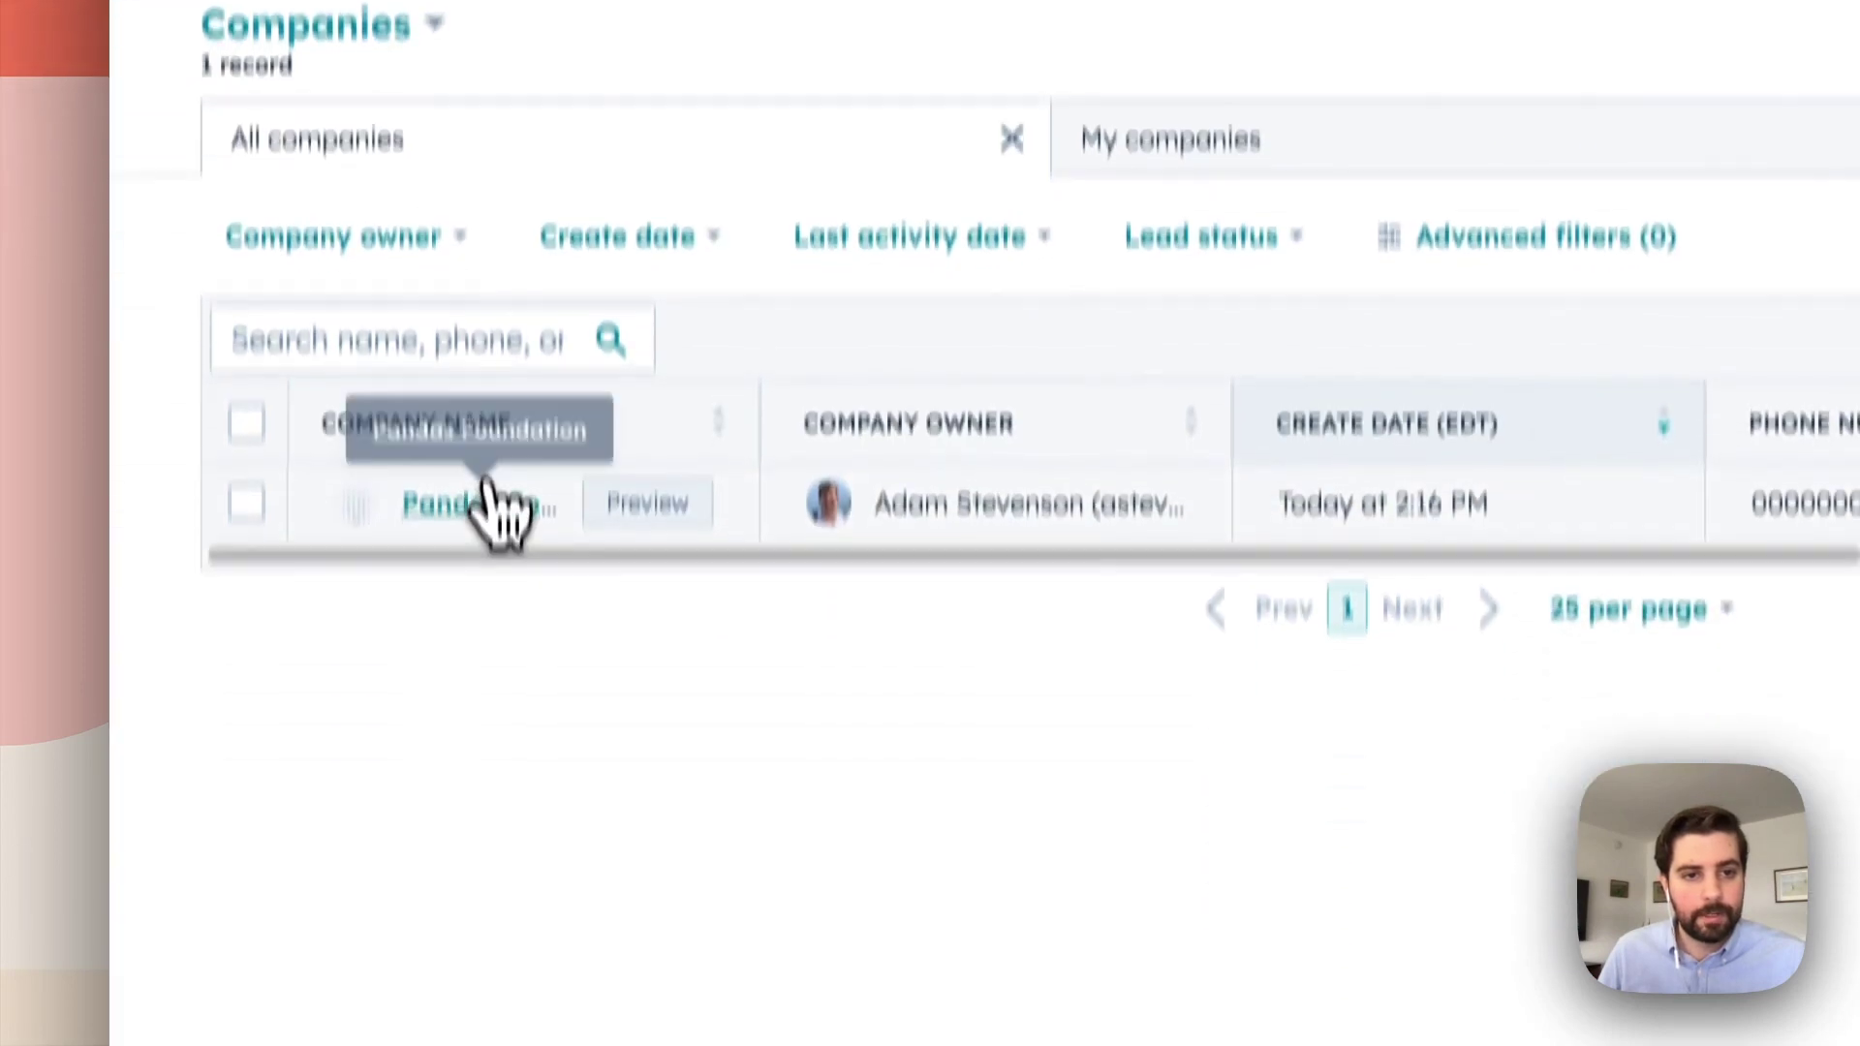
left_click(497, 856)
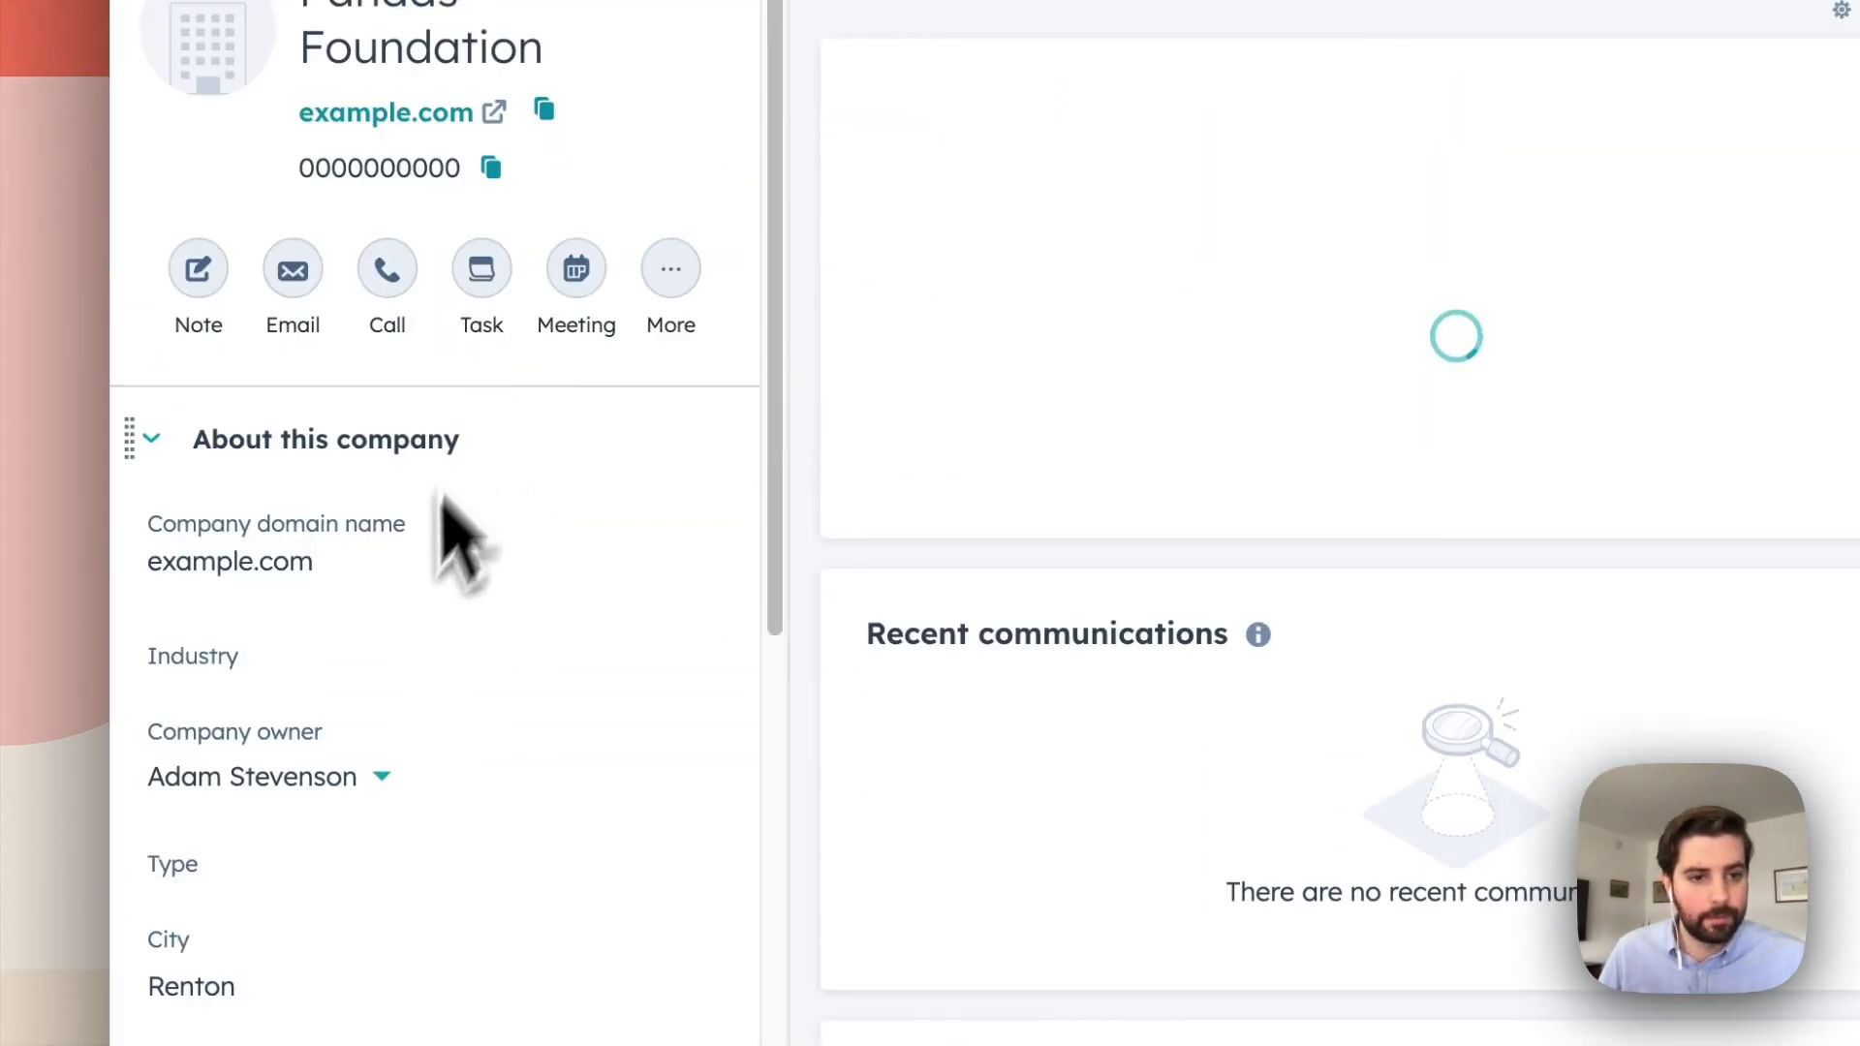
left_click(364, 780)
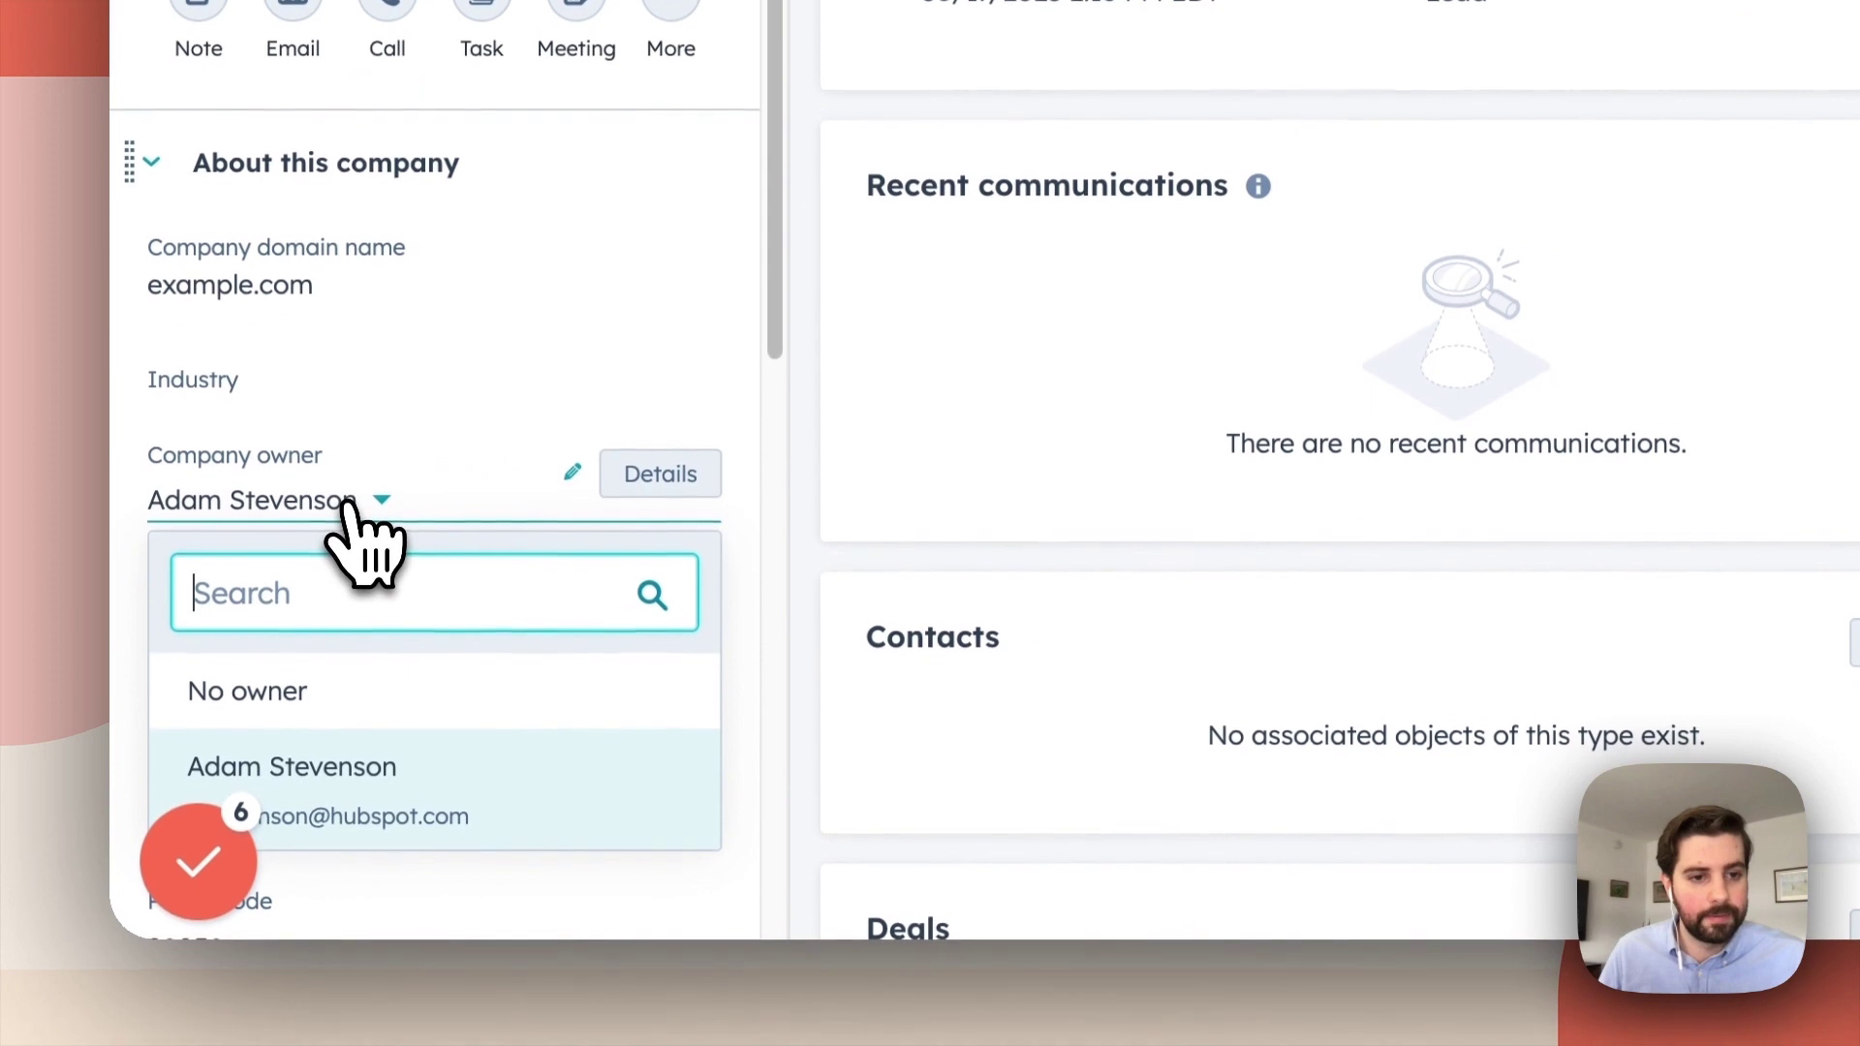
left_click(349, 683)
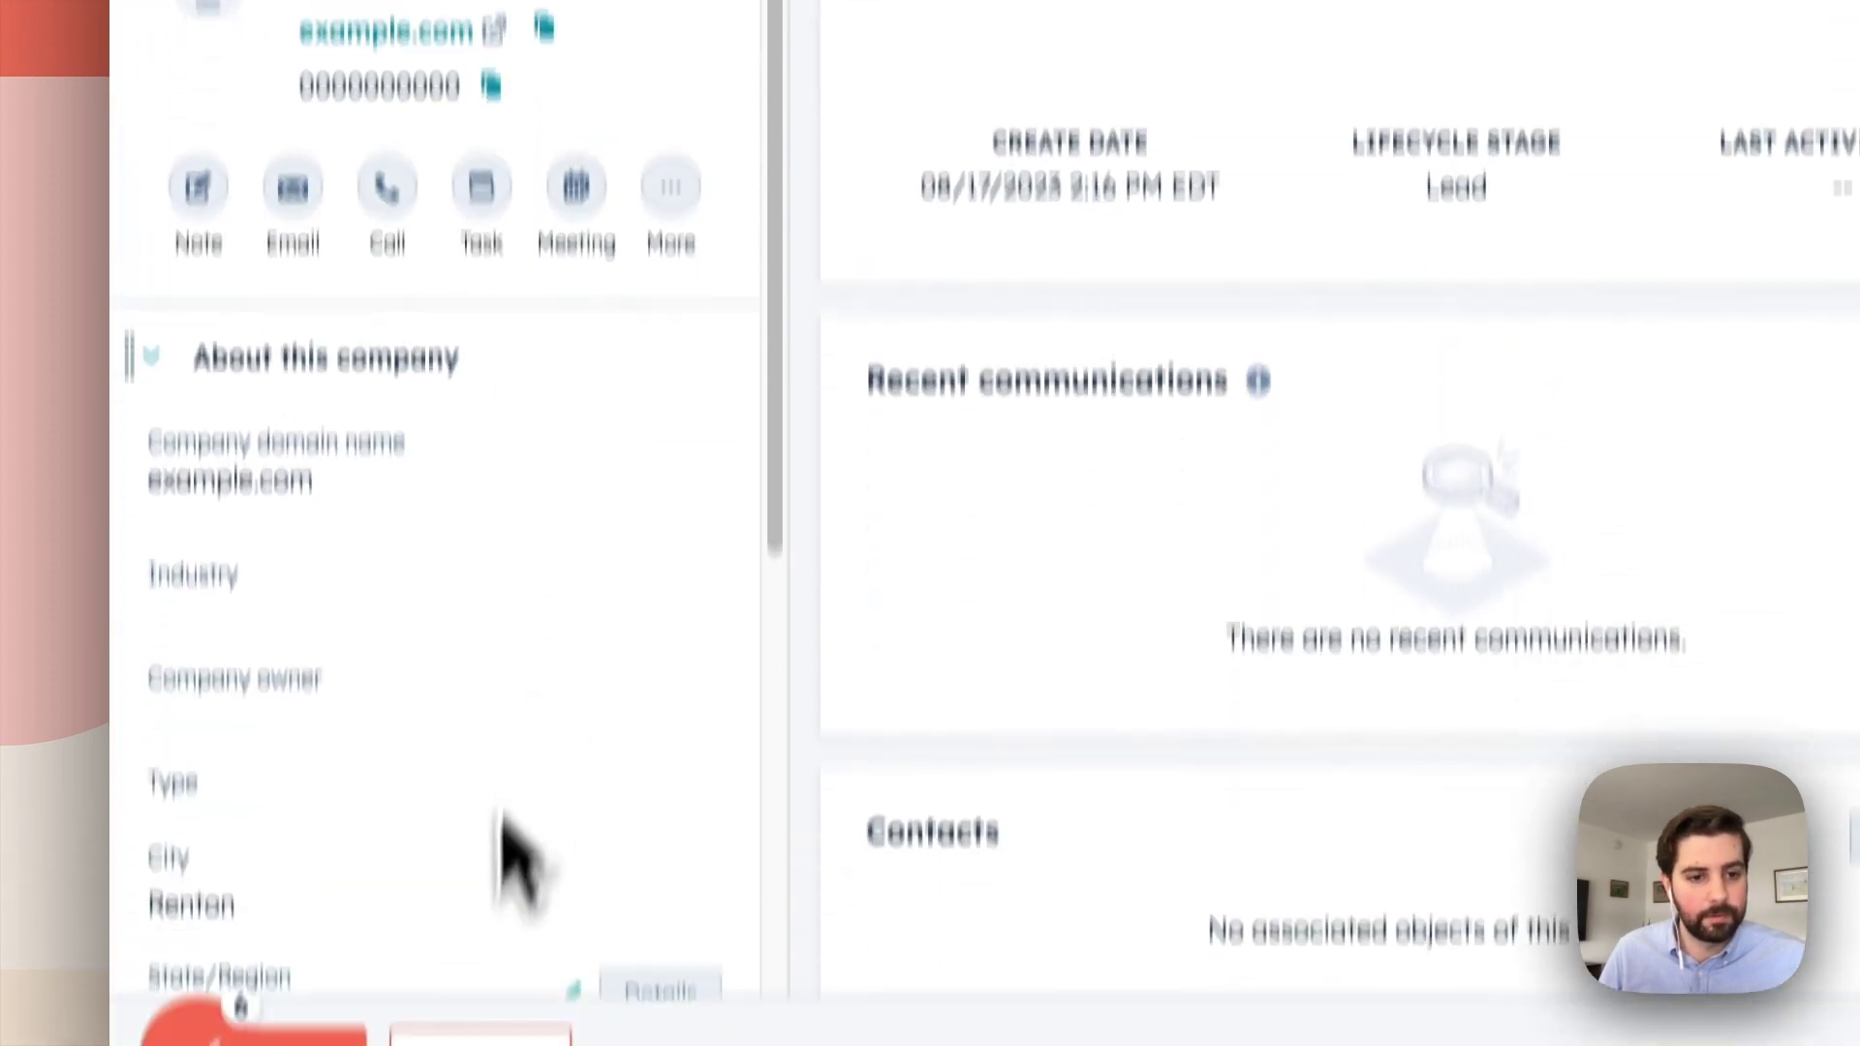
left_click(320, 1035)
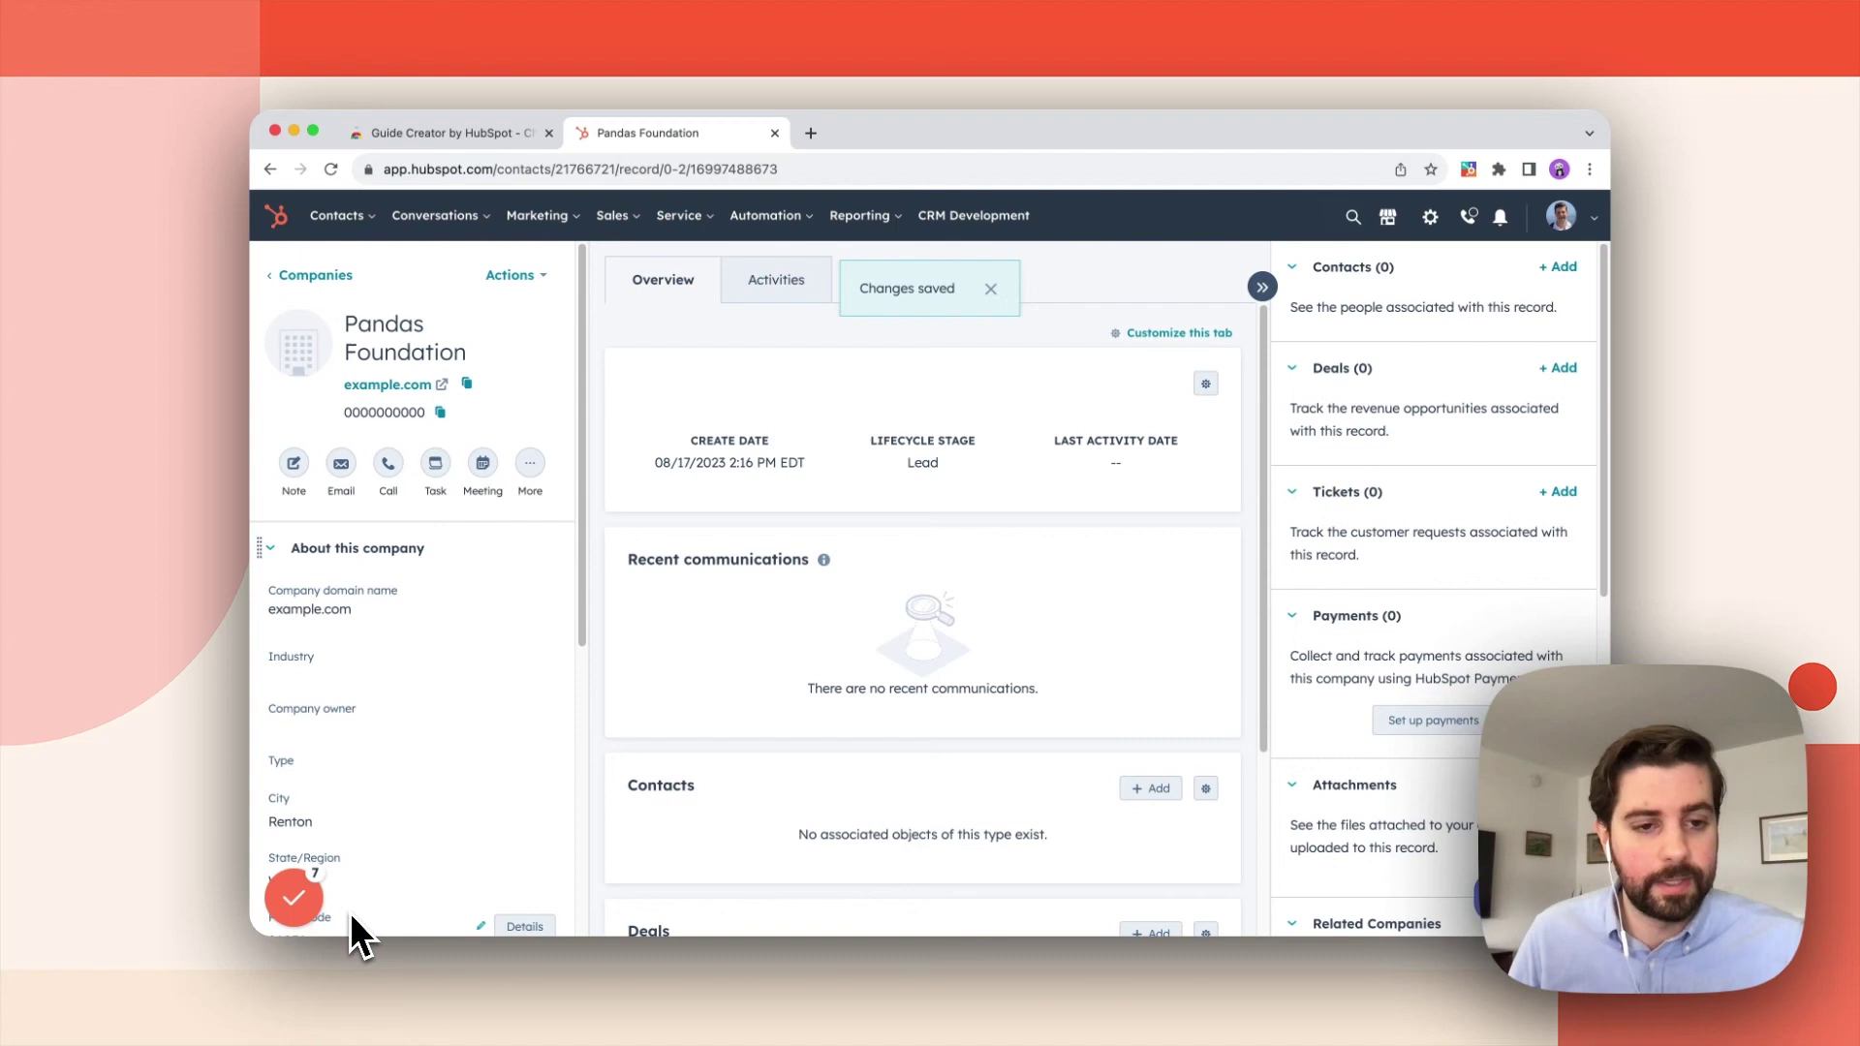
mouse_move(294, 906)
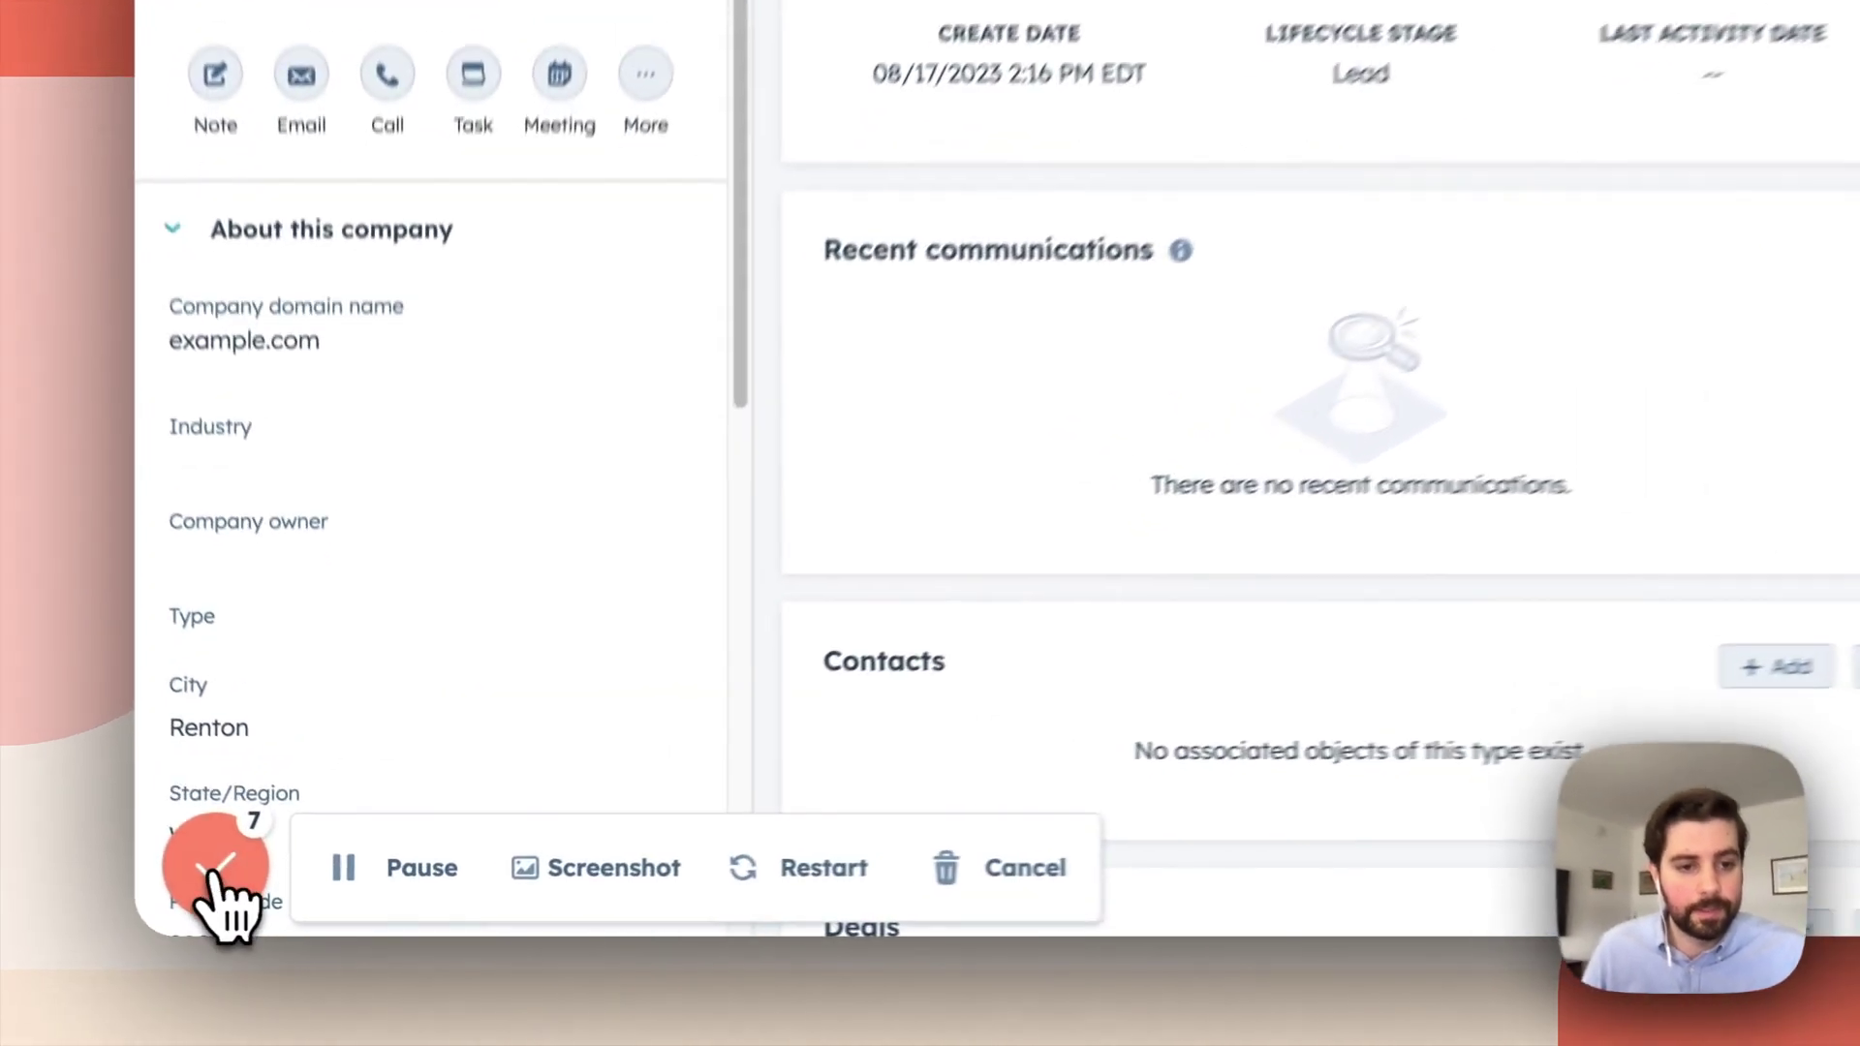
- Stop capturing and review the seven generated steps of 'Guide - Prospecting | HubSpot'
left_click(215, 865)
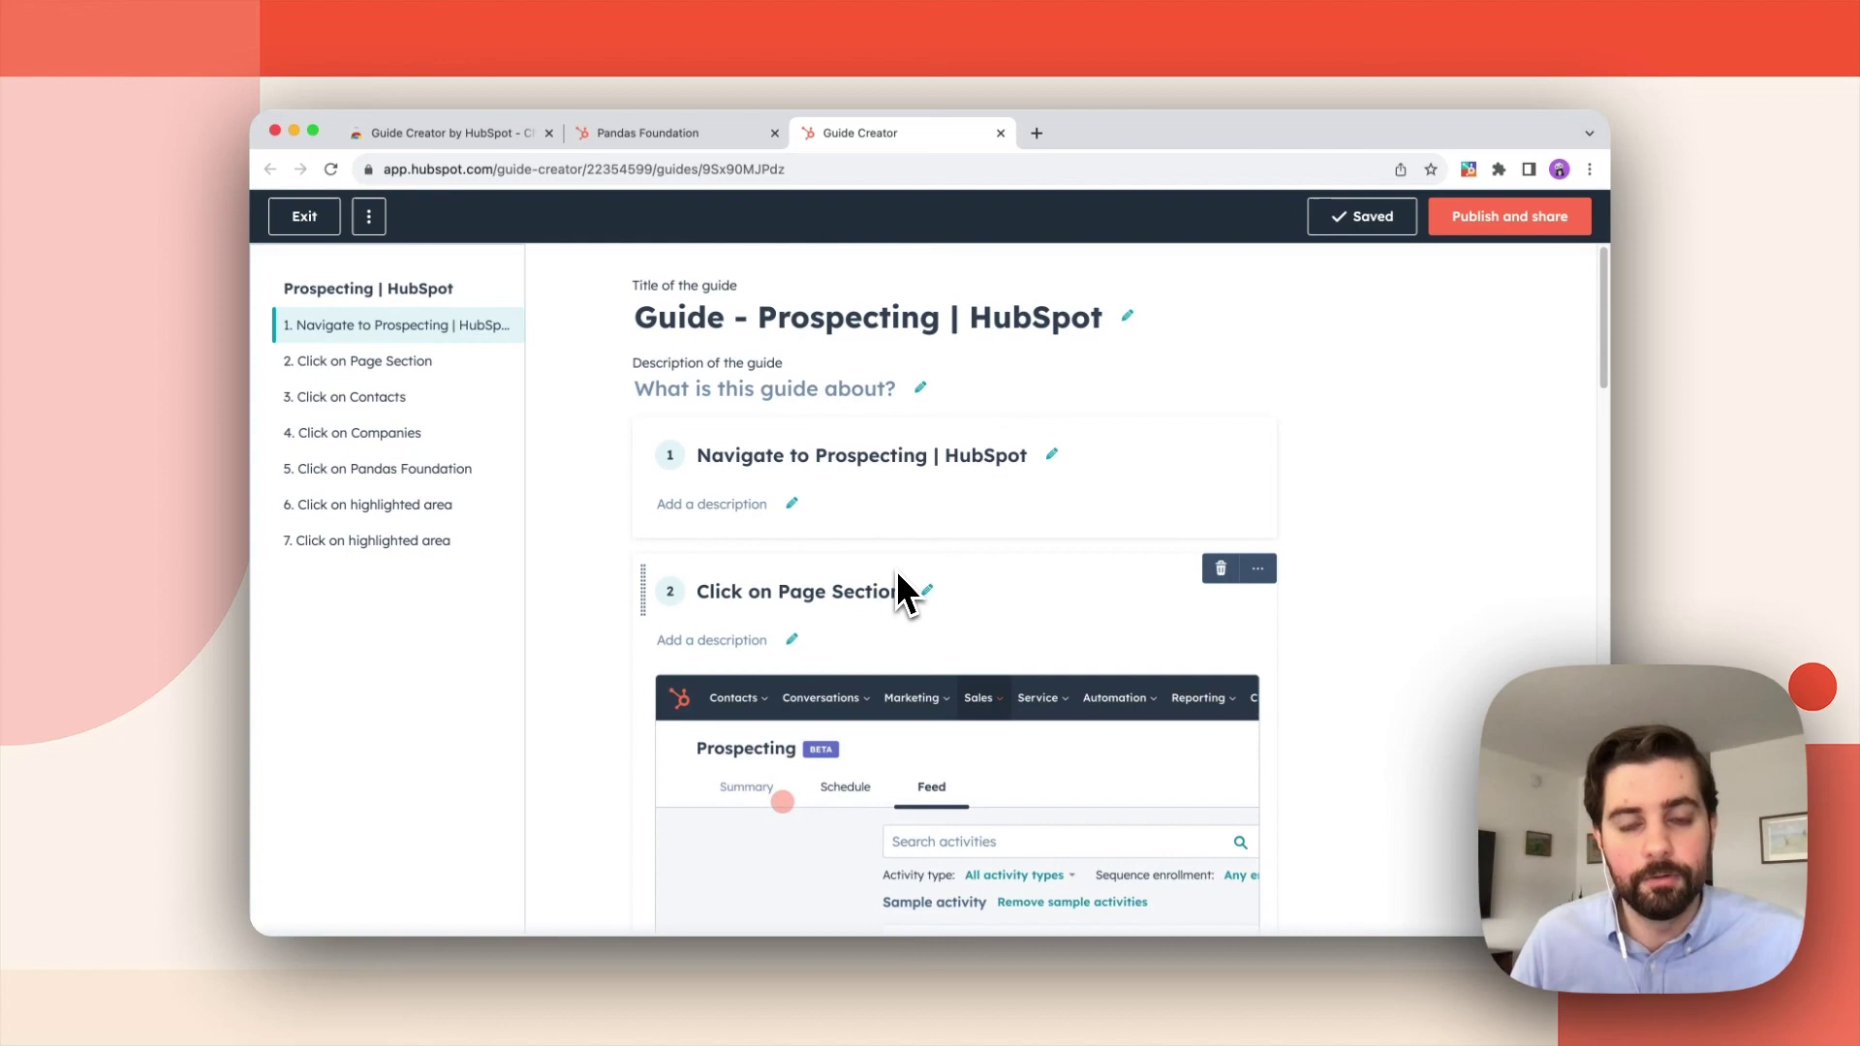
scroll(899, 568, "down", 5)
scroll(899, 566, "down", 10)
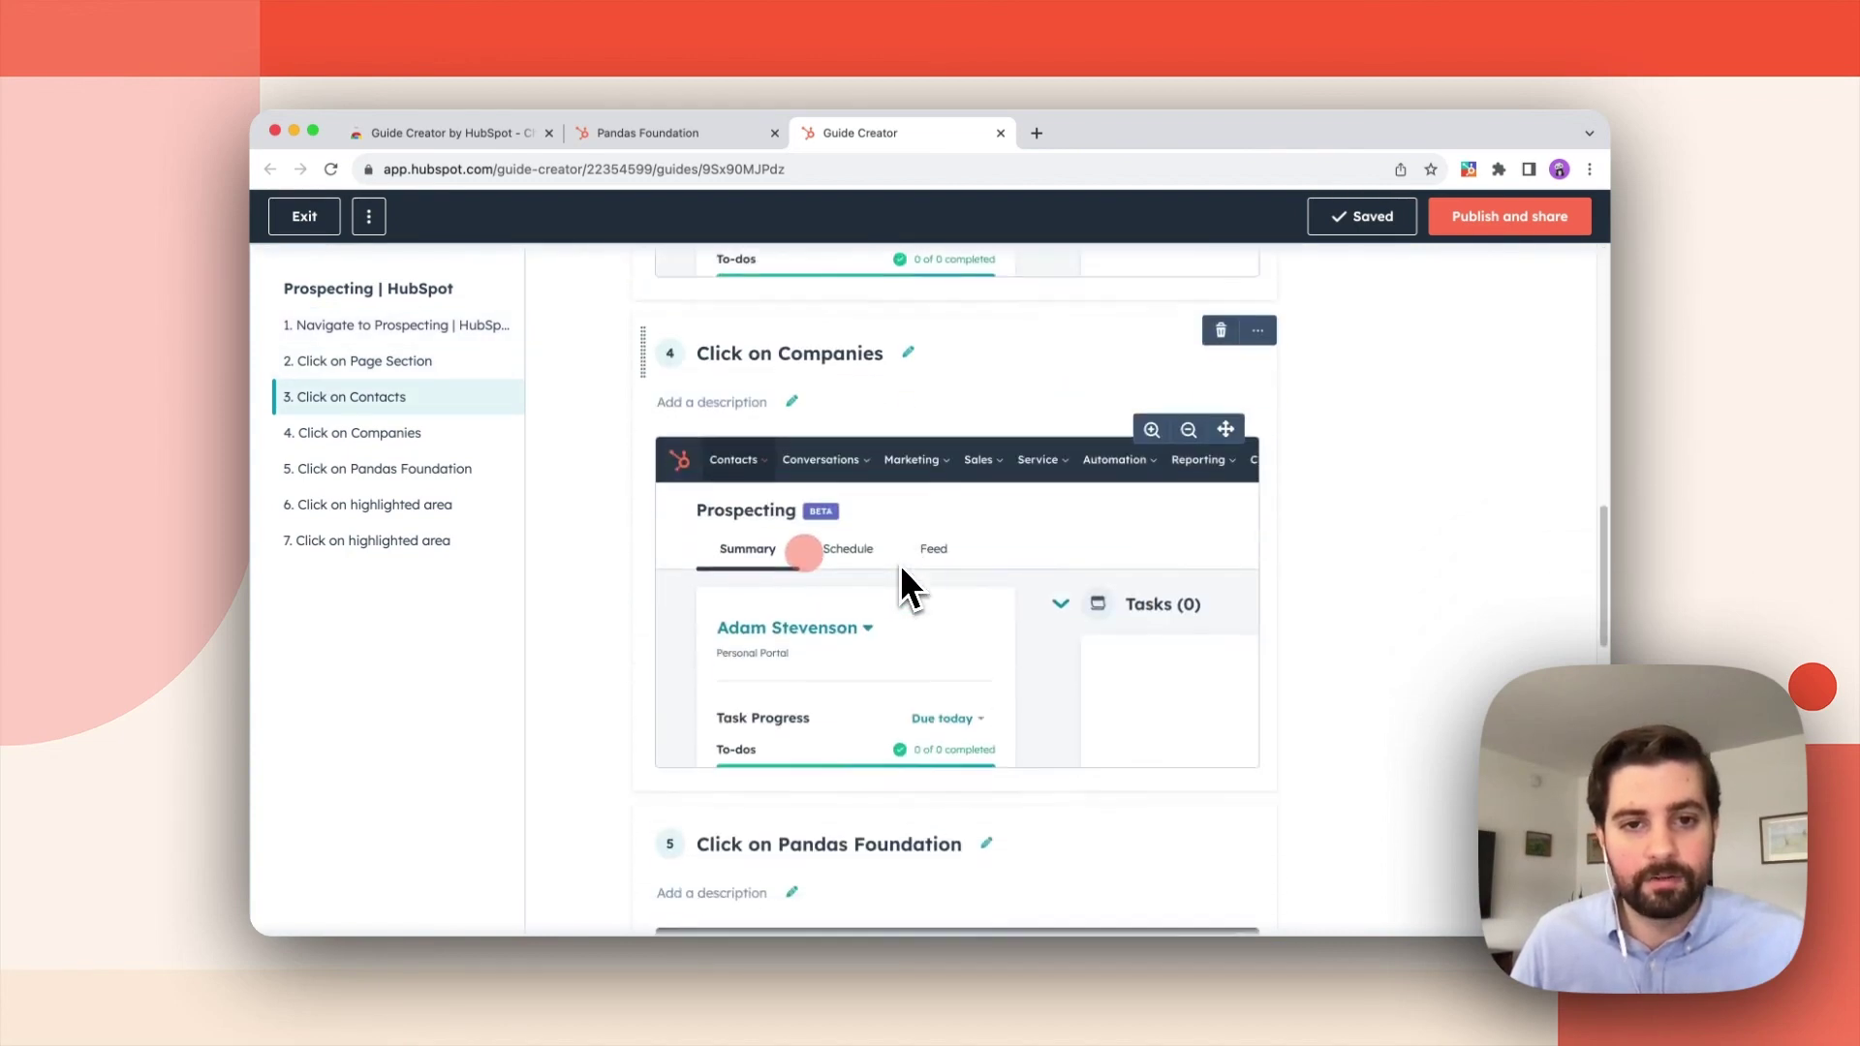
scroll(897, 562, "down", 3)
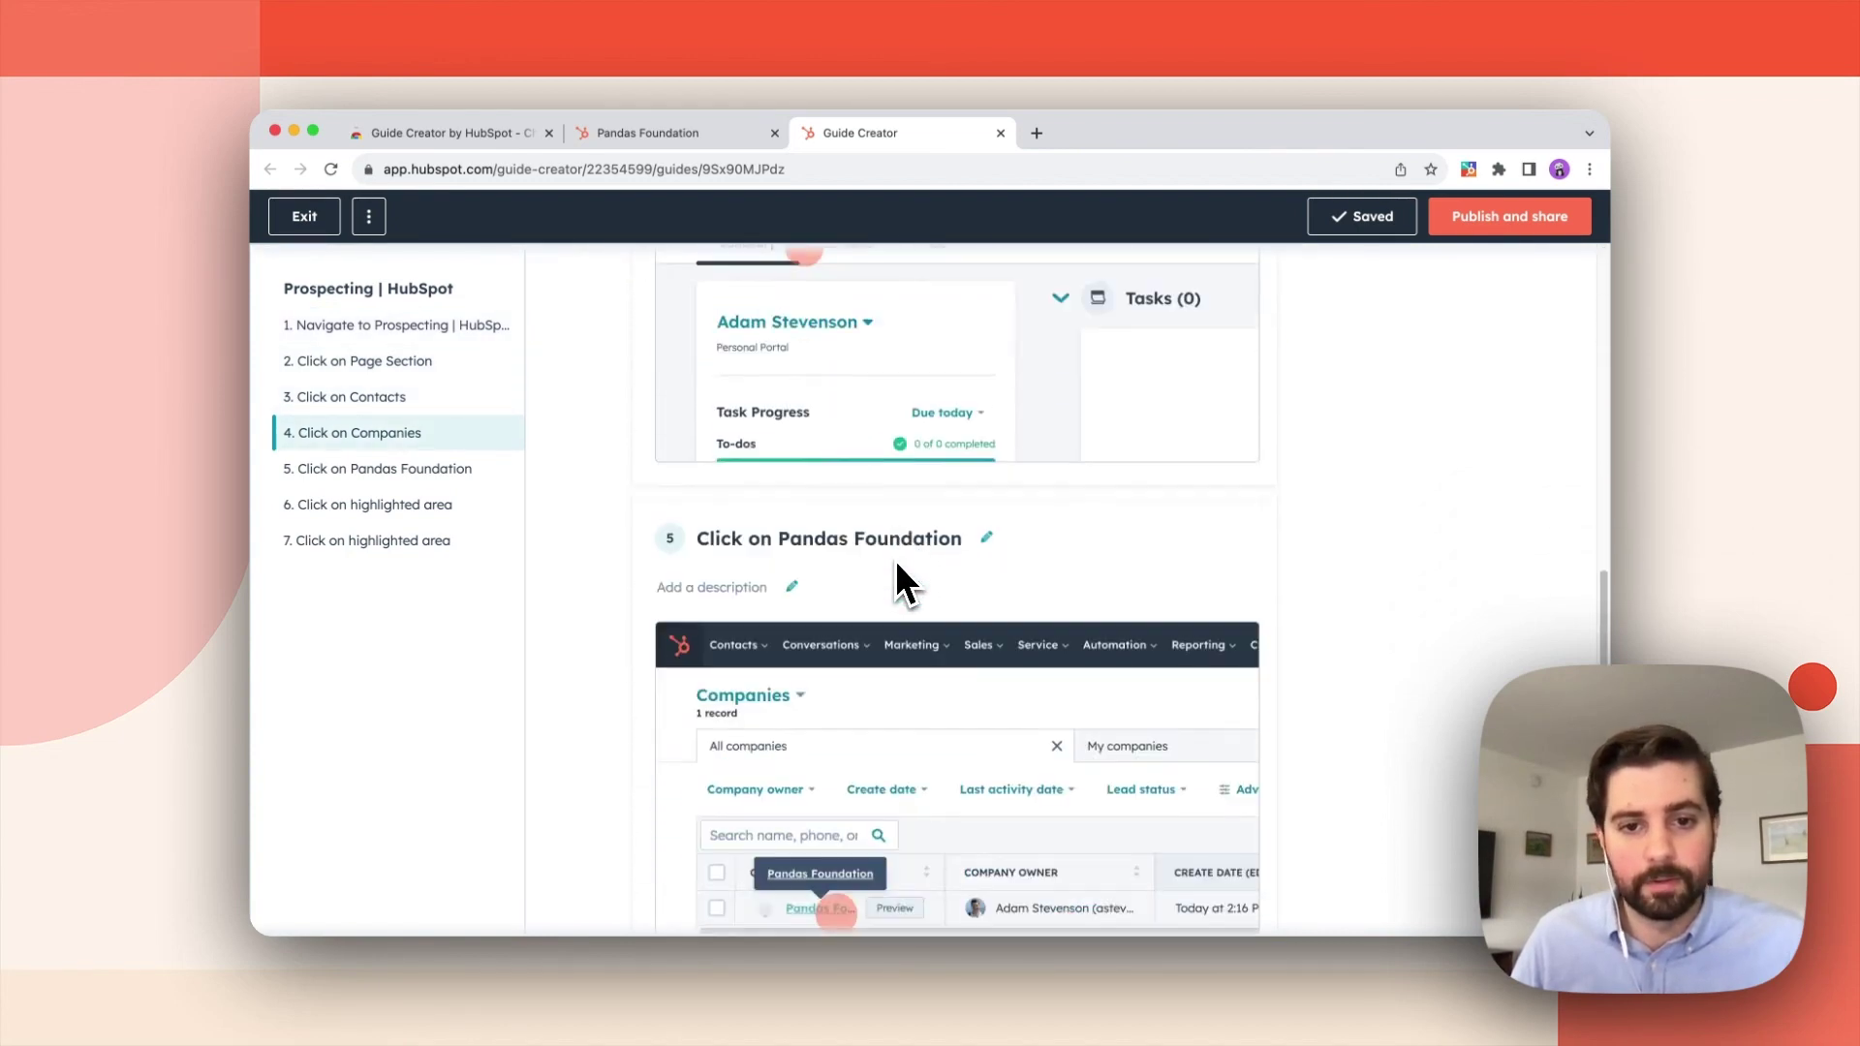
scroll(895, 560, "up", 20)
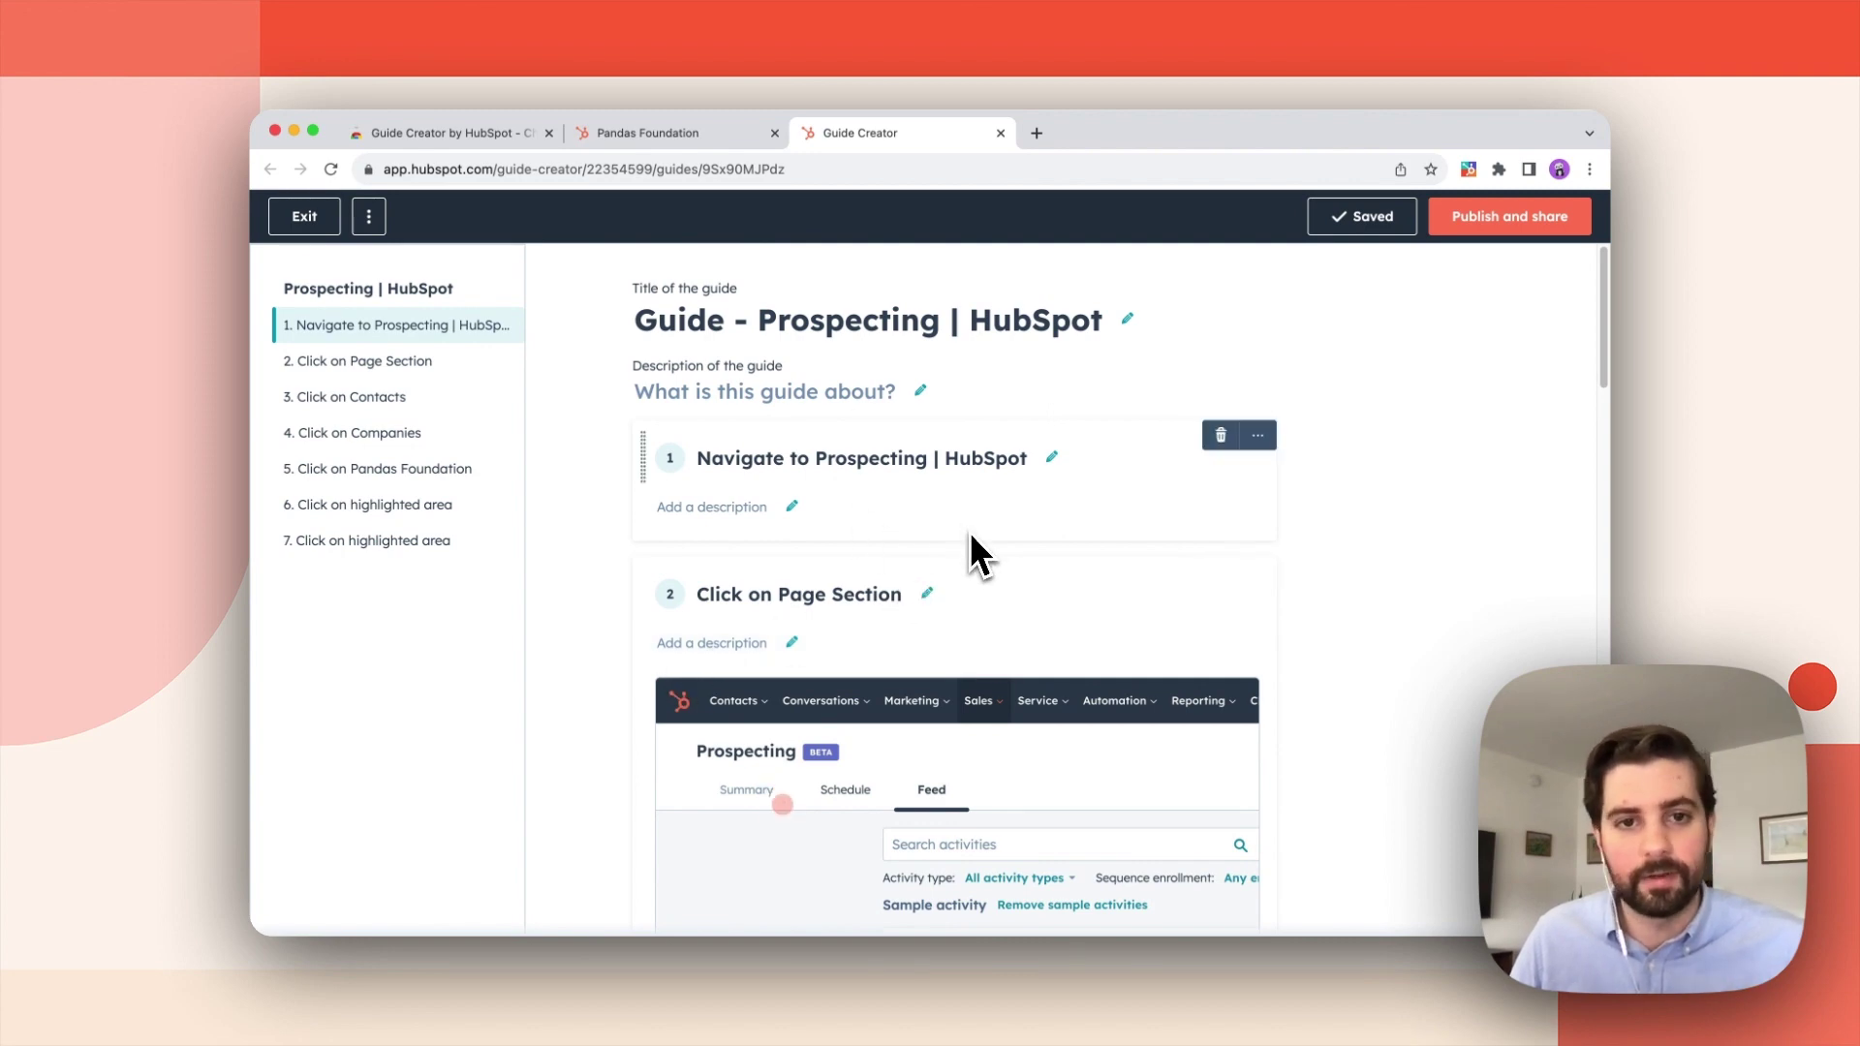
scroll(969, 536, "down", 1)
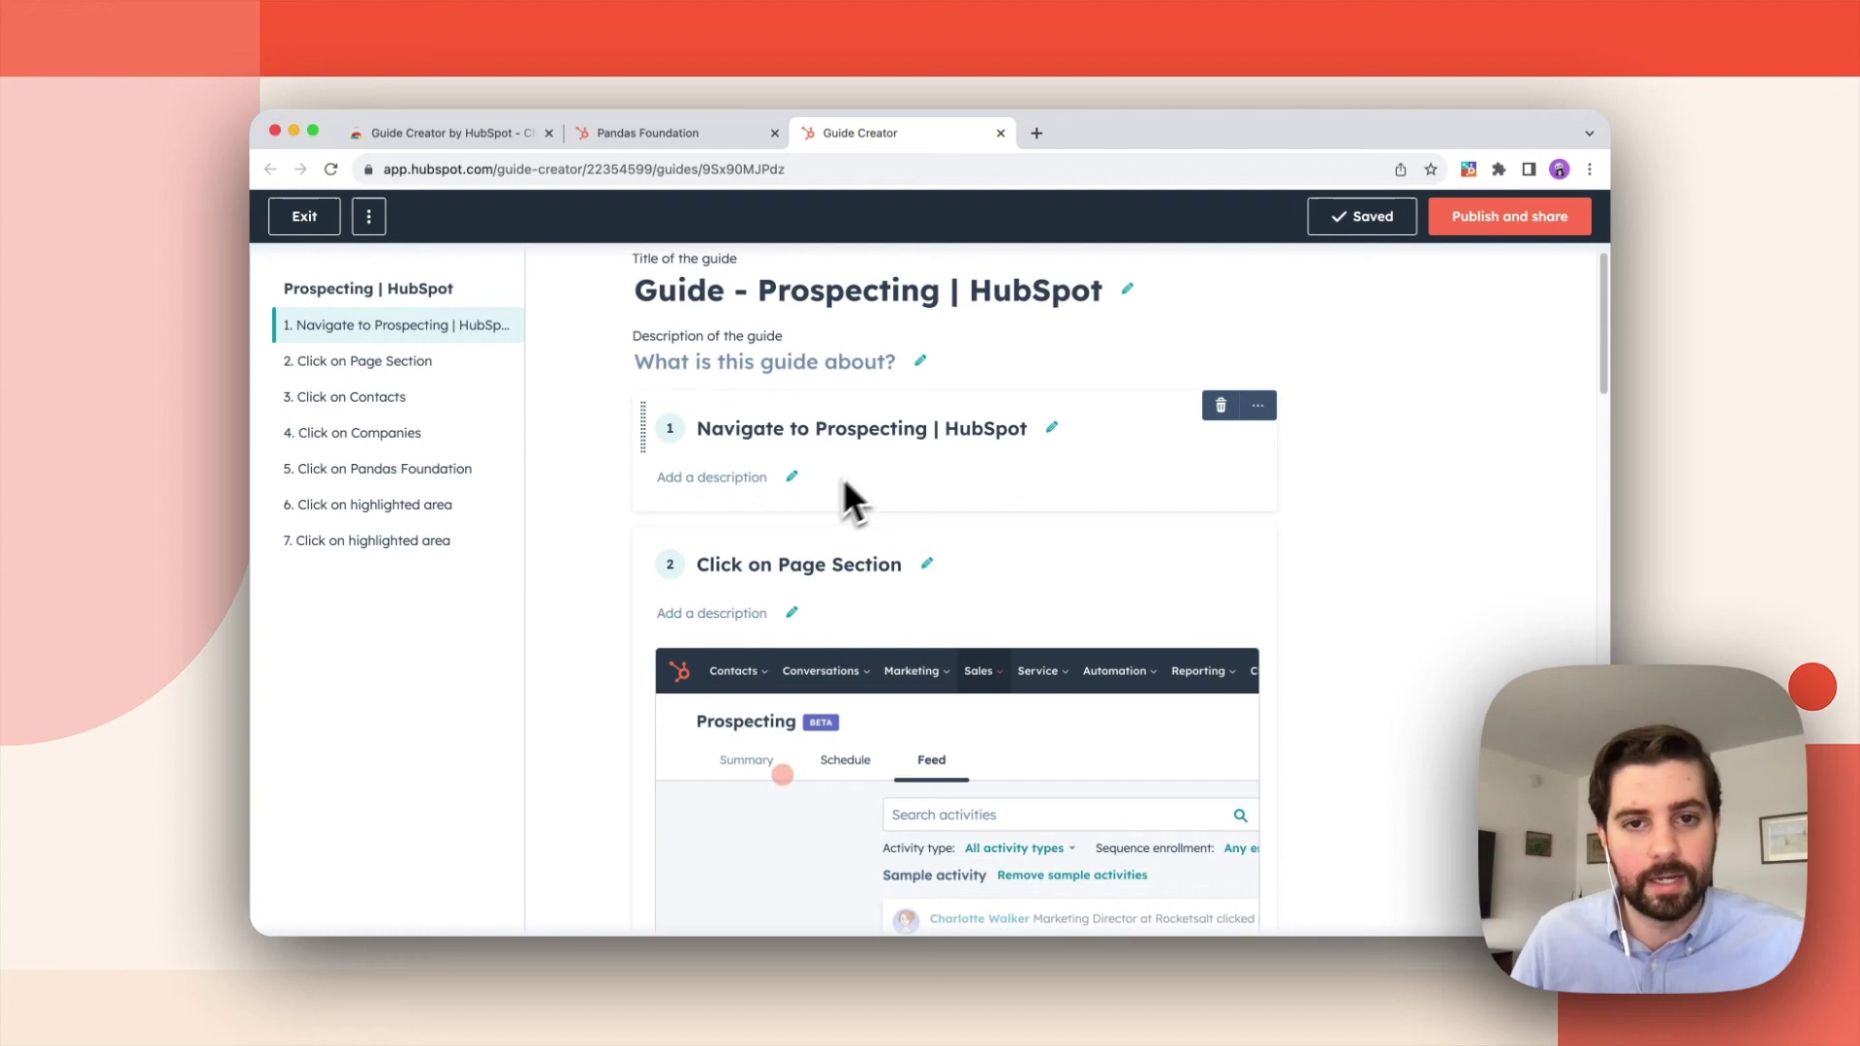
scroll(945, 672, "down", 5)
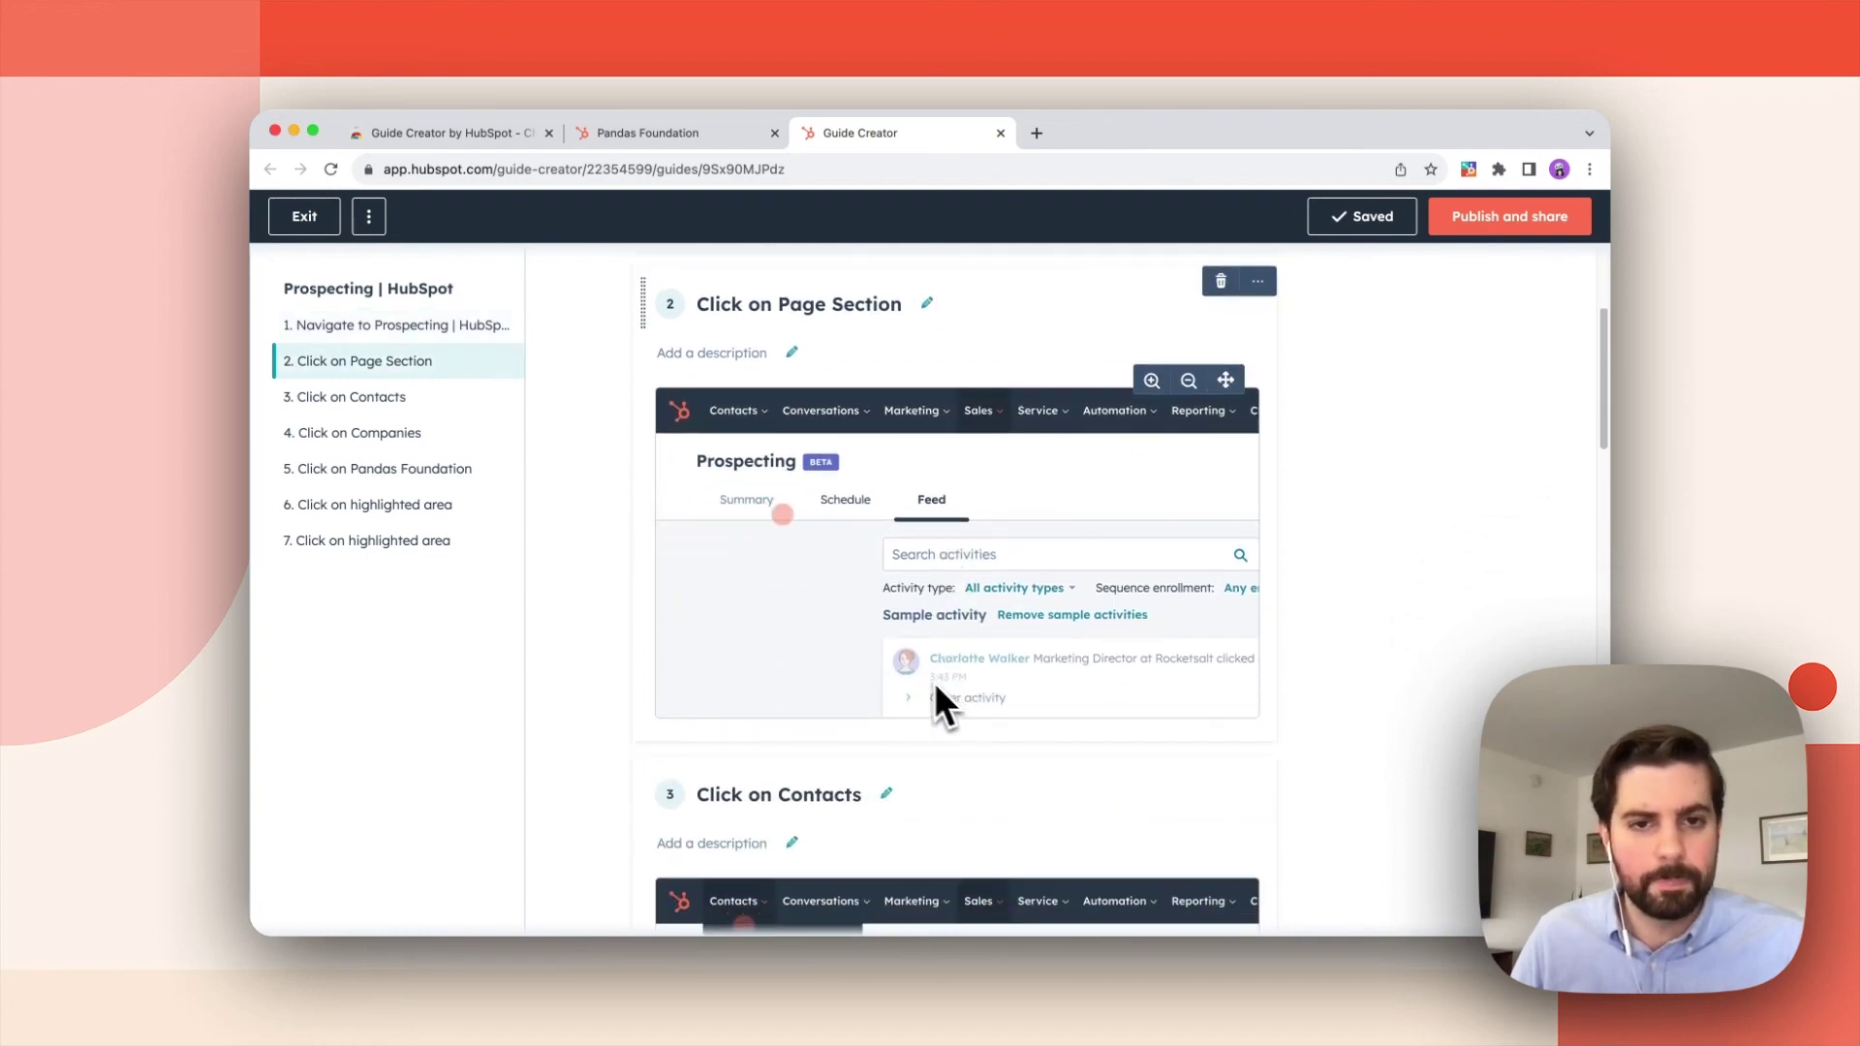
scroll(872, 678, "down", 5)
scroll(886, 777, "down", 3)
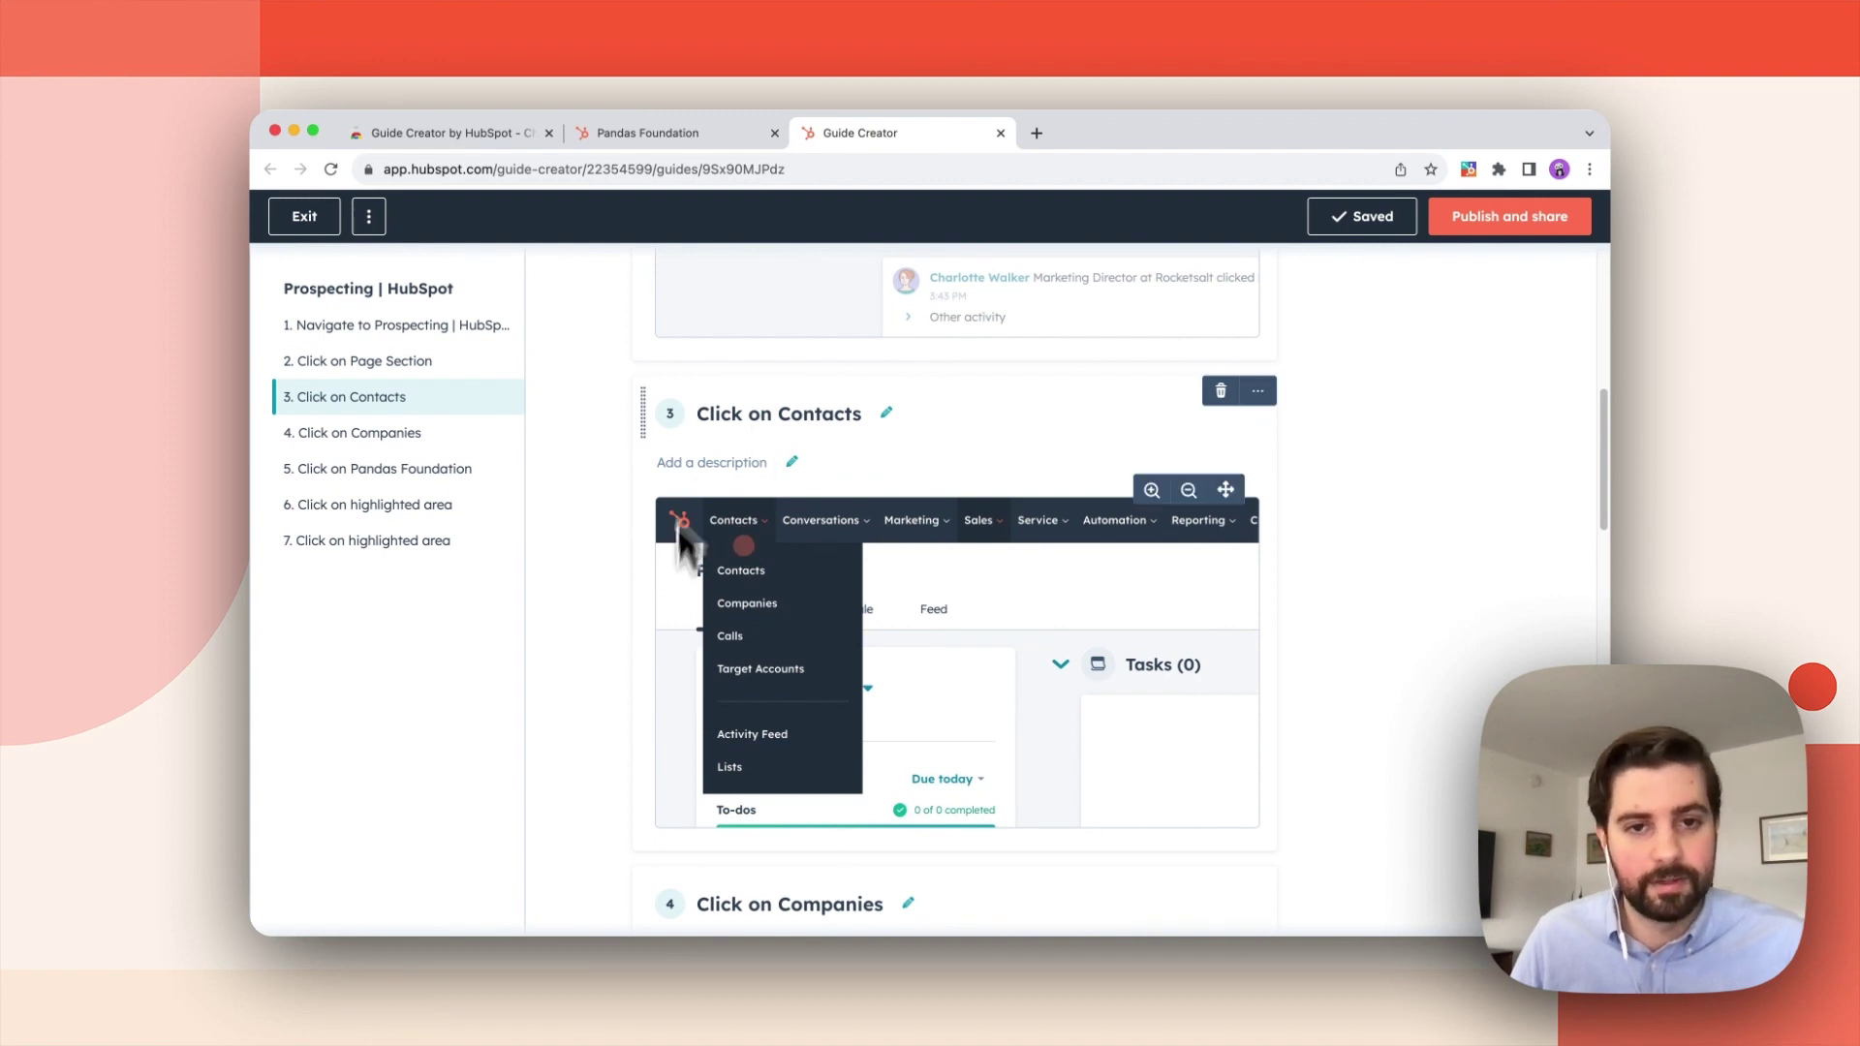
scroll(1112, 742, "down", 13)
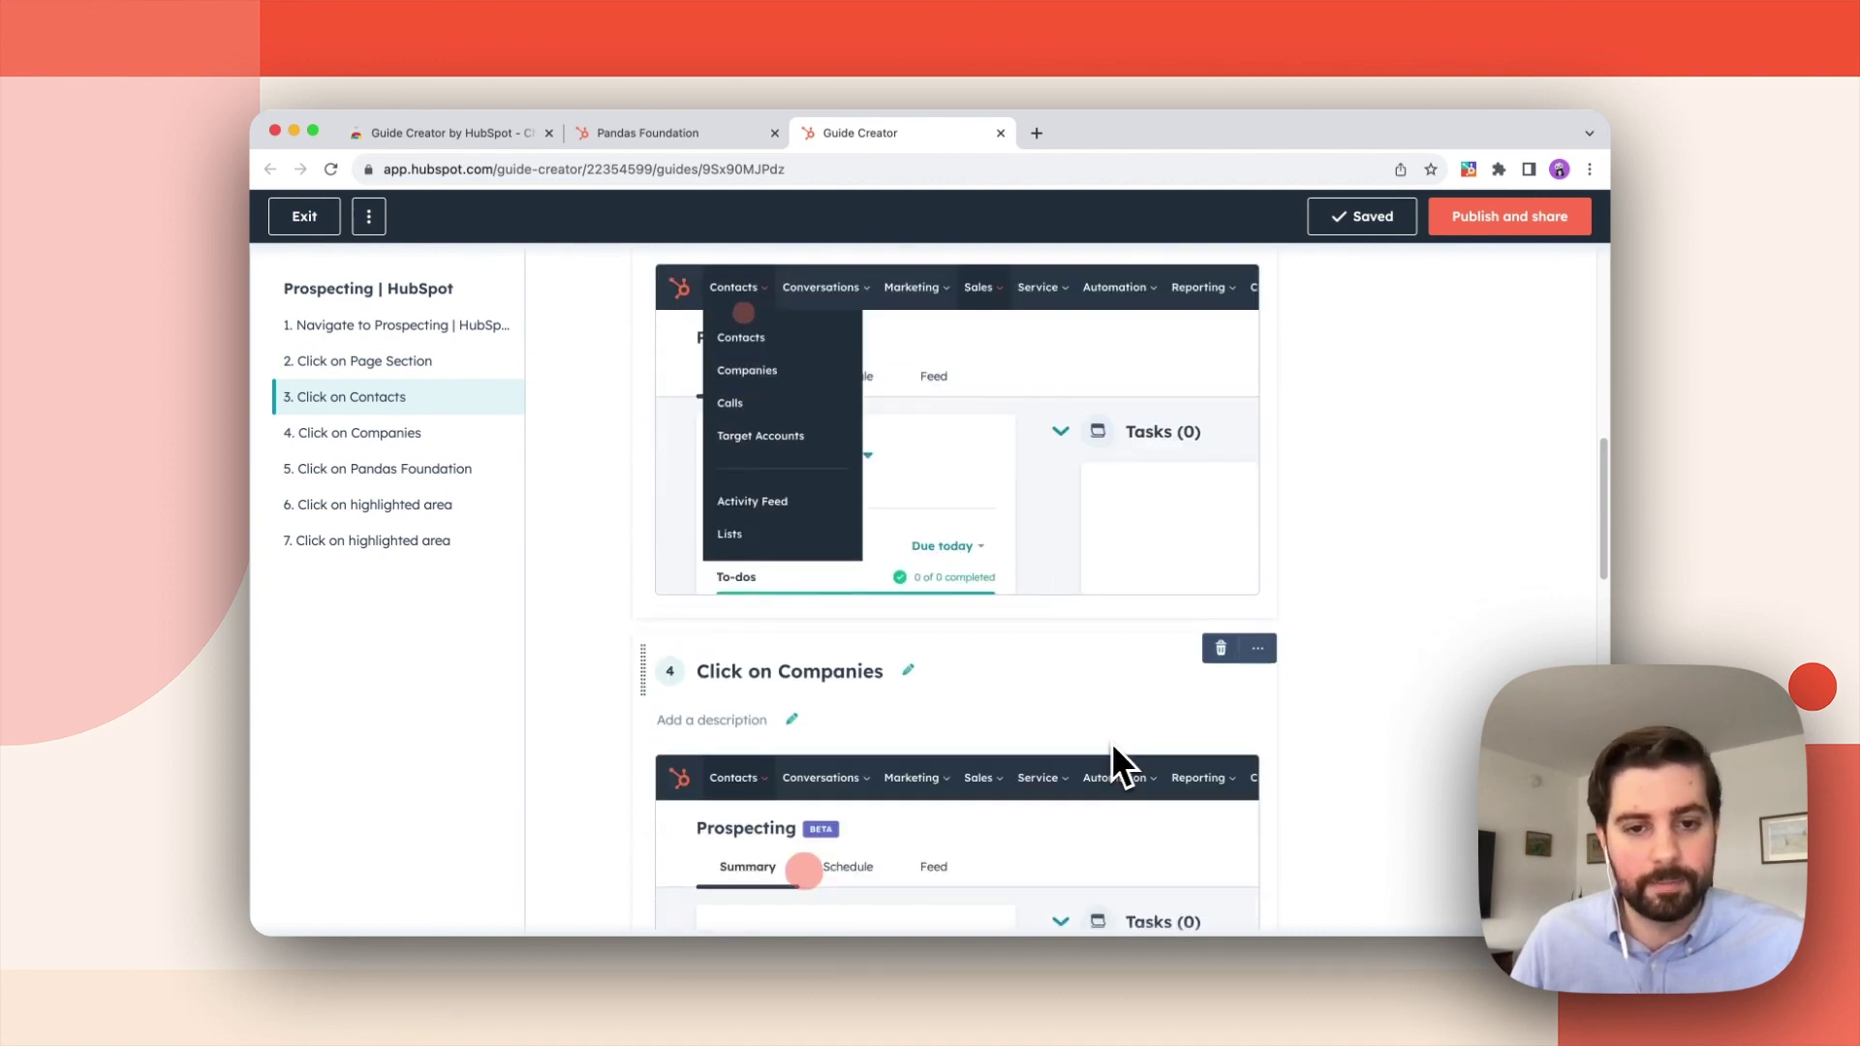
scroll(898, 628, "down", 8)
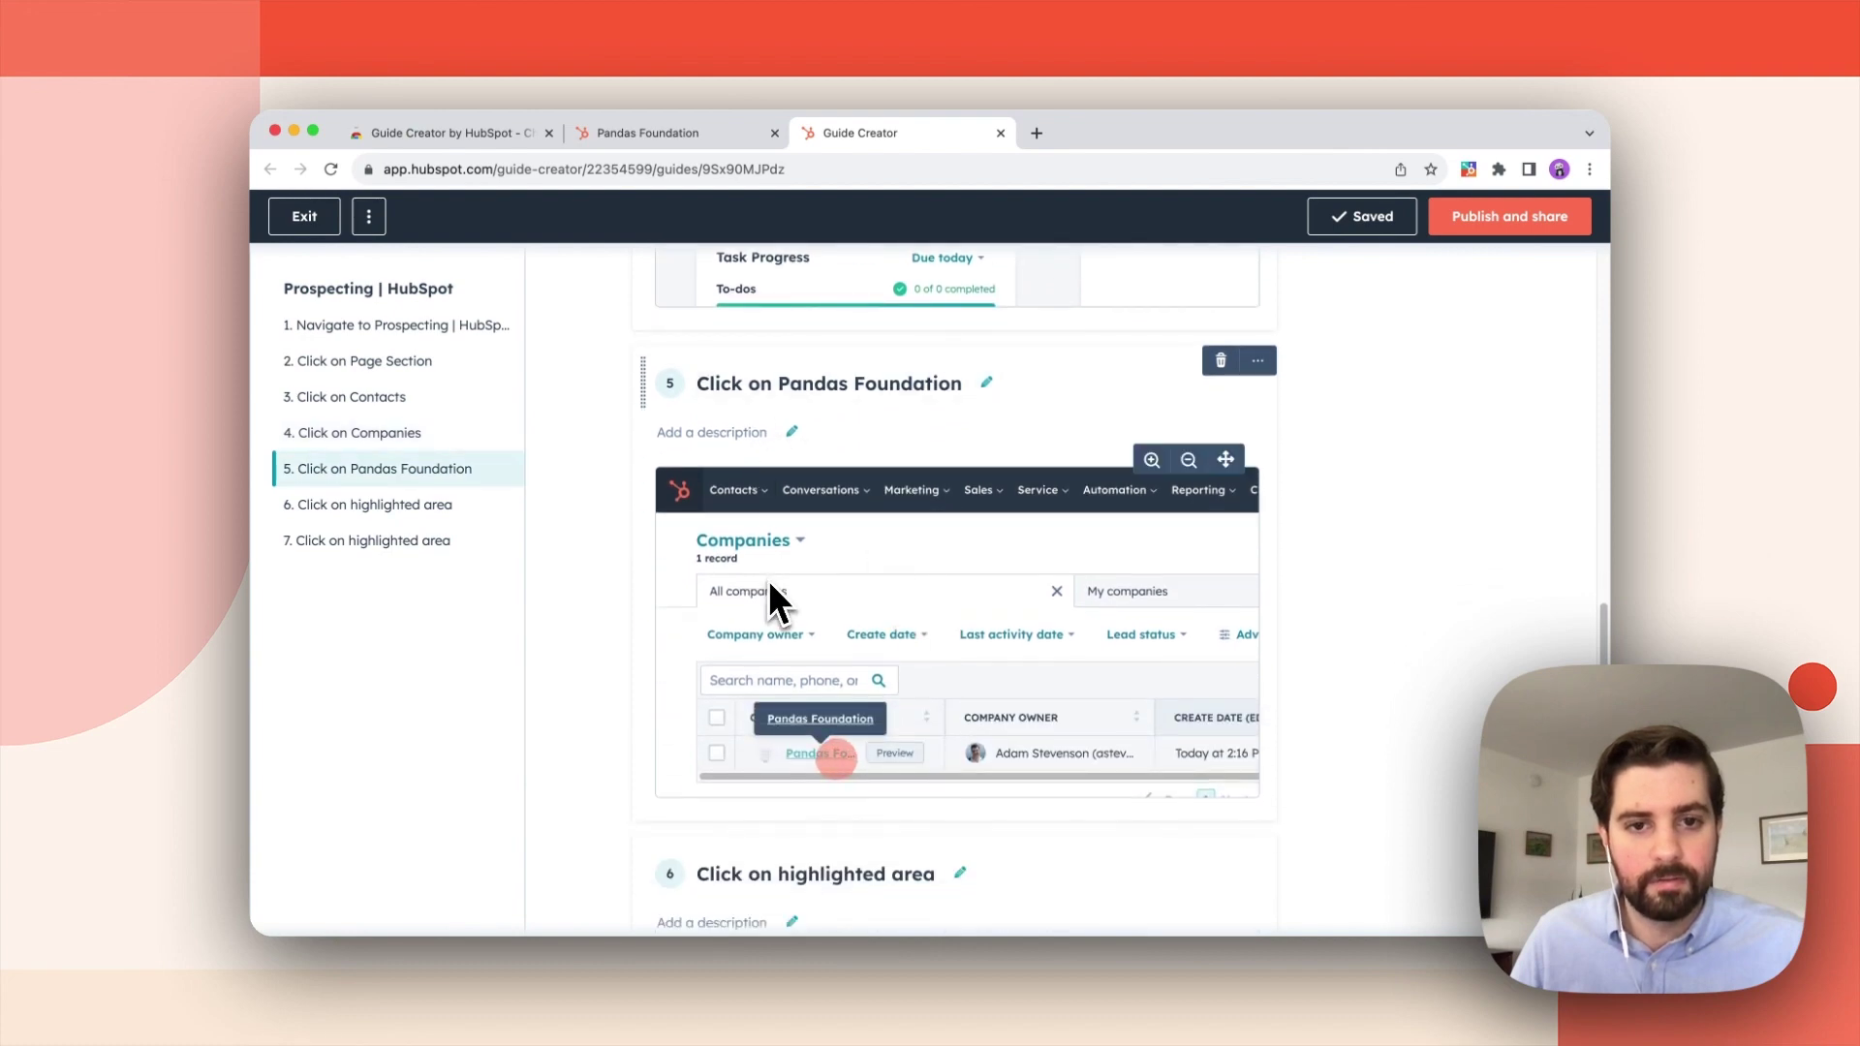
scroll(789, 611, "down", 2)
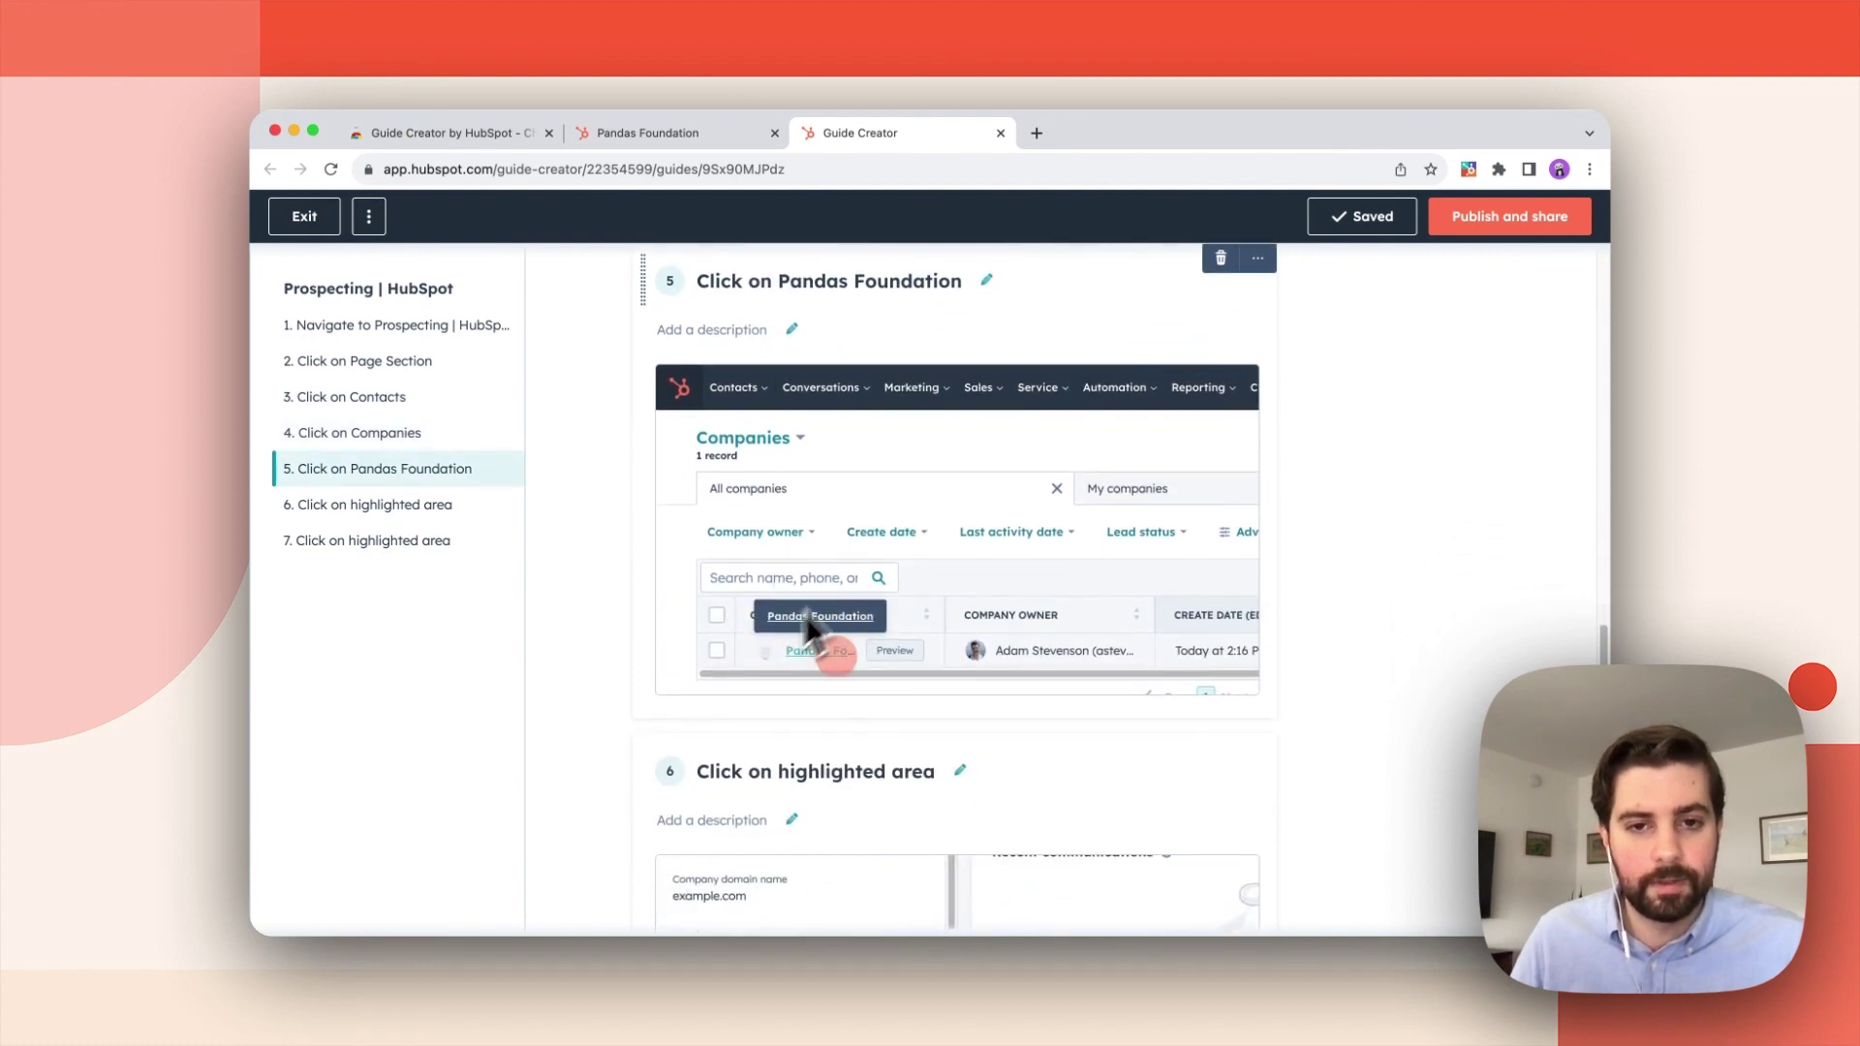
scroll(927, 694, "down", 8)
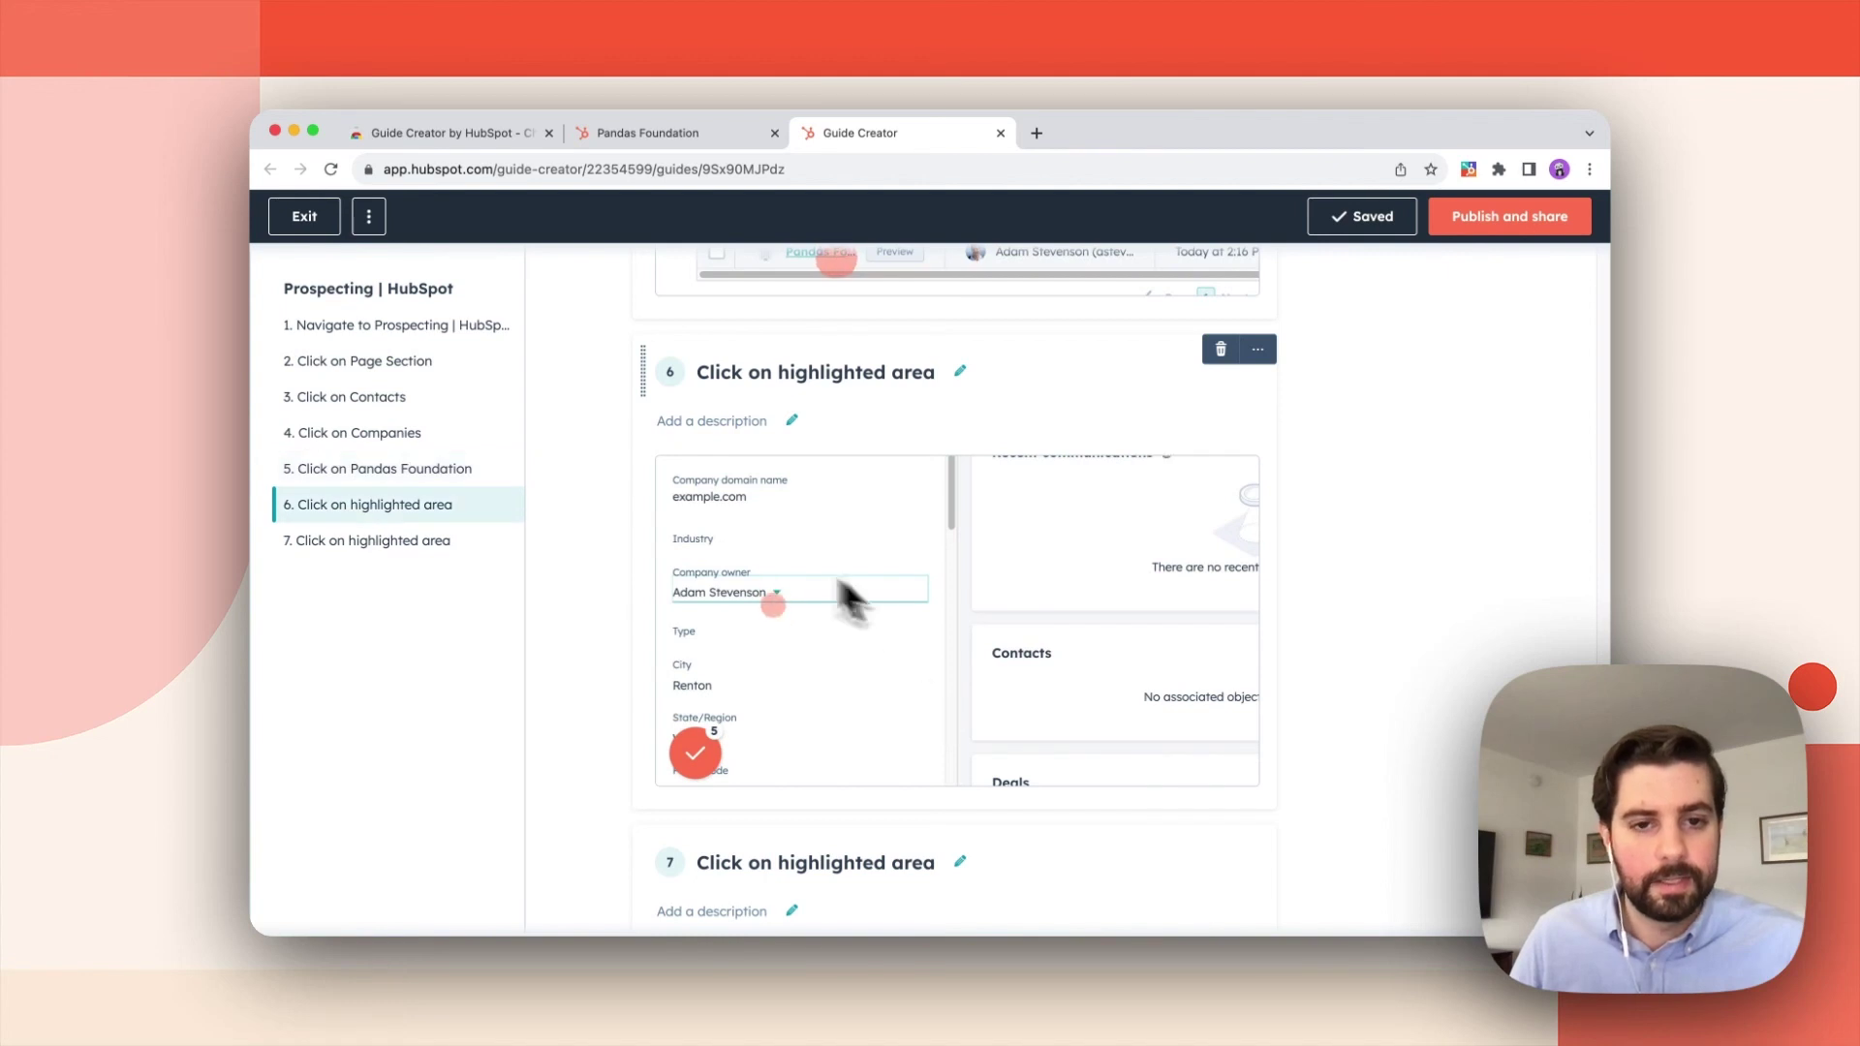
scroll(883, 720, "down", 8)
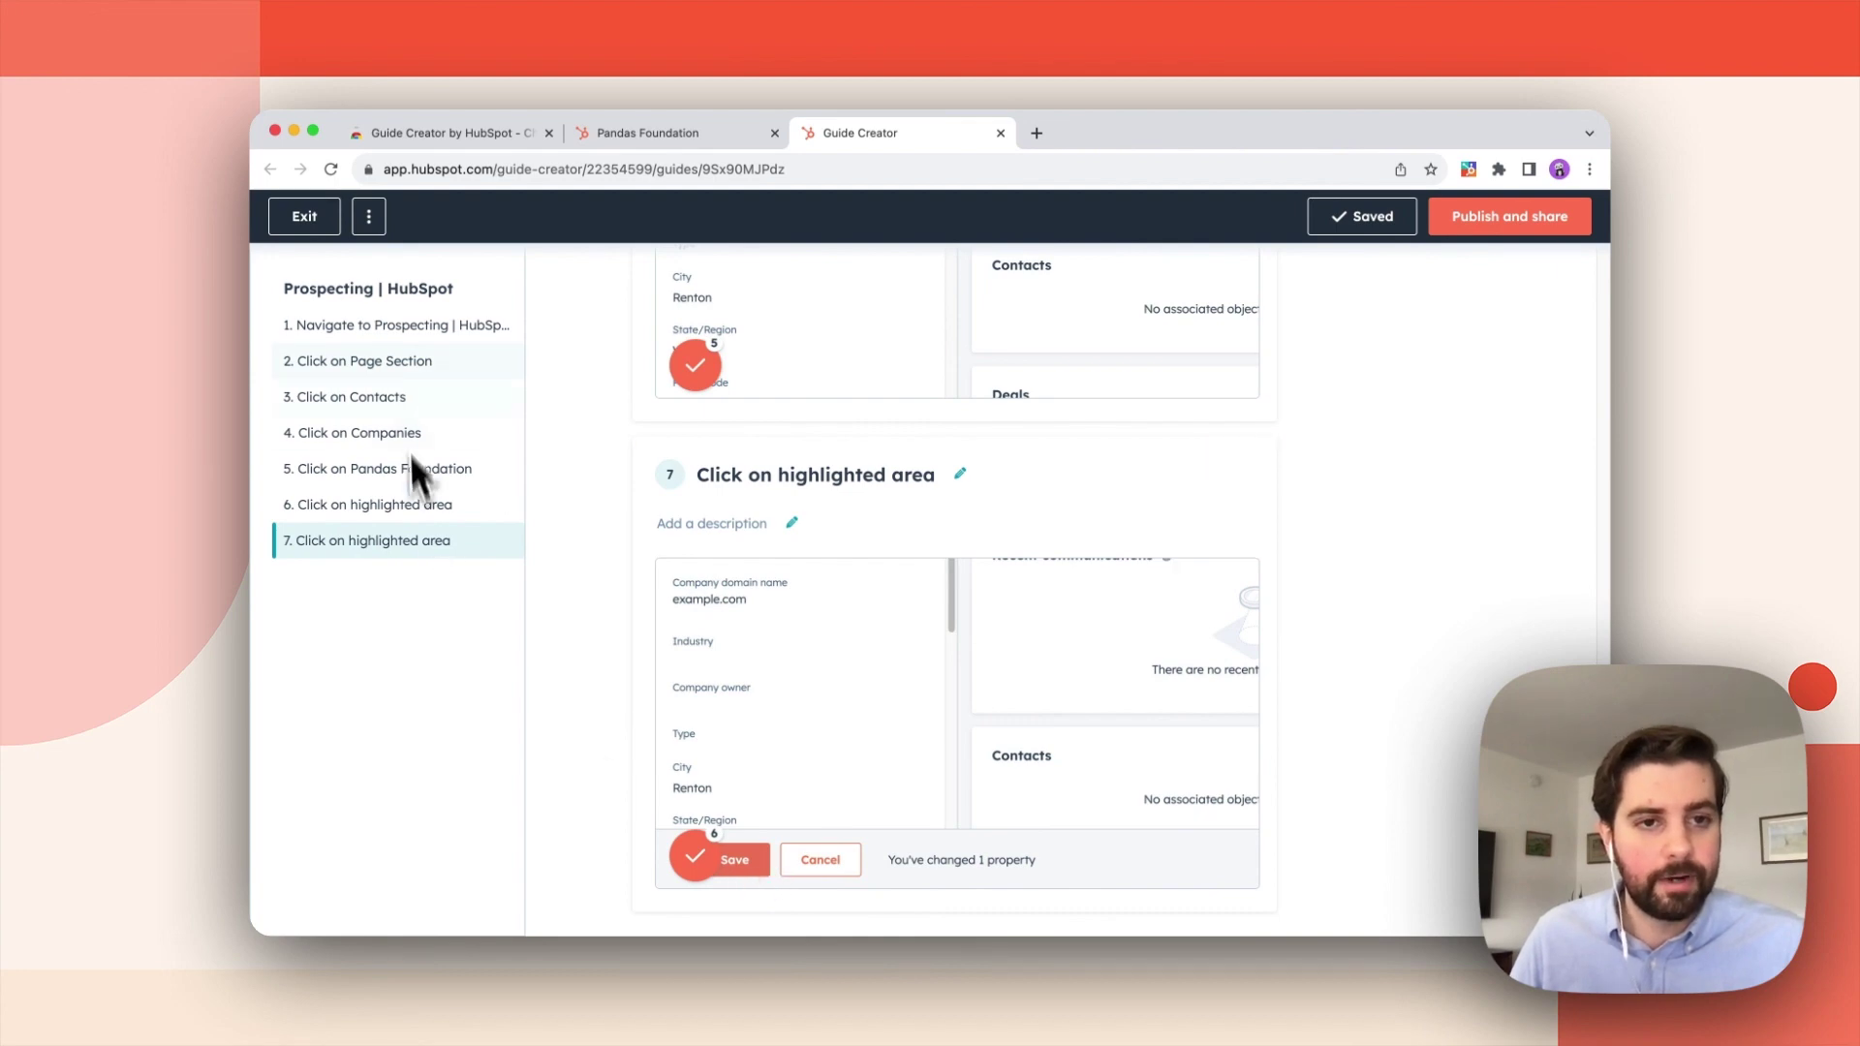
scroll(590, 562, "up", 15)
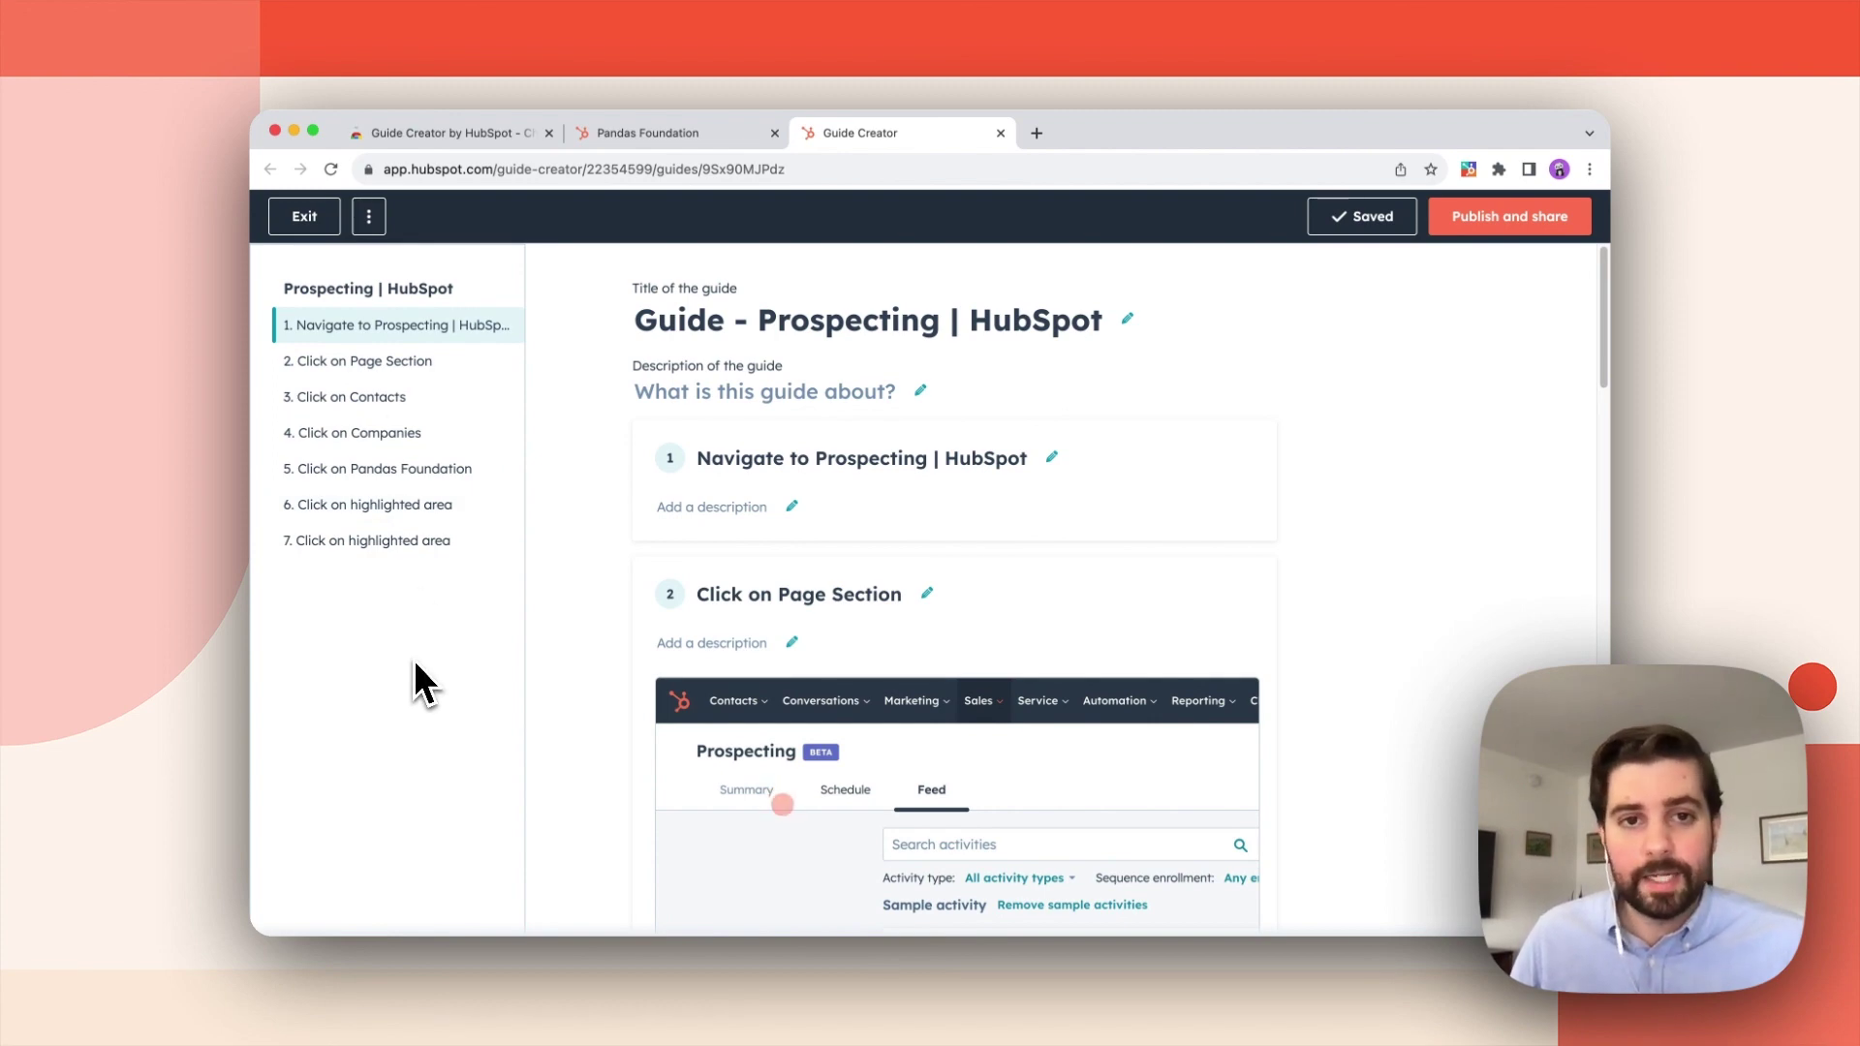
- Replace the guide title with 'How to update an owner in HubSpot'
left_click(1128, 319)
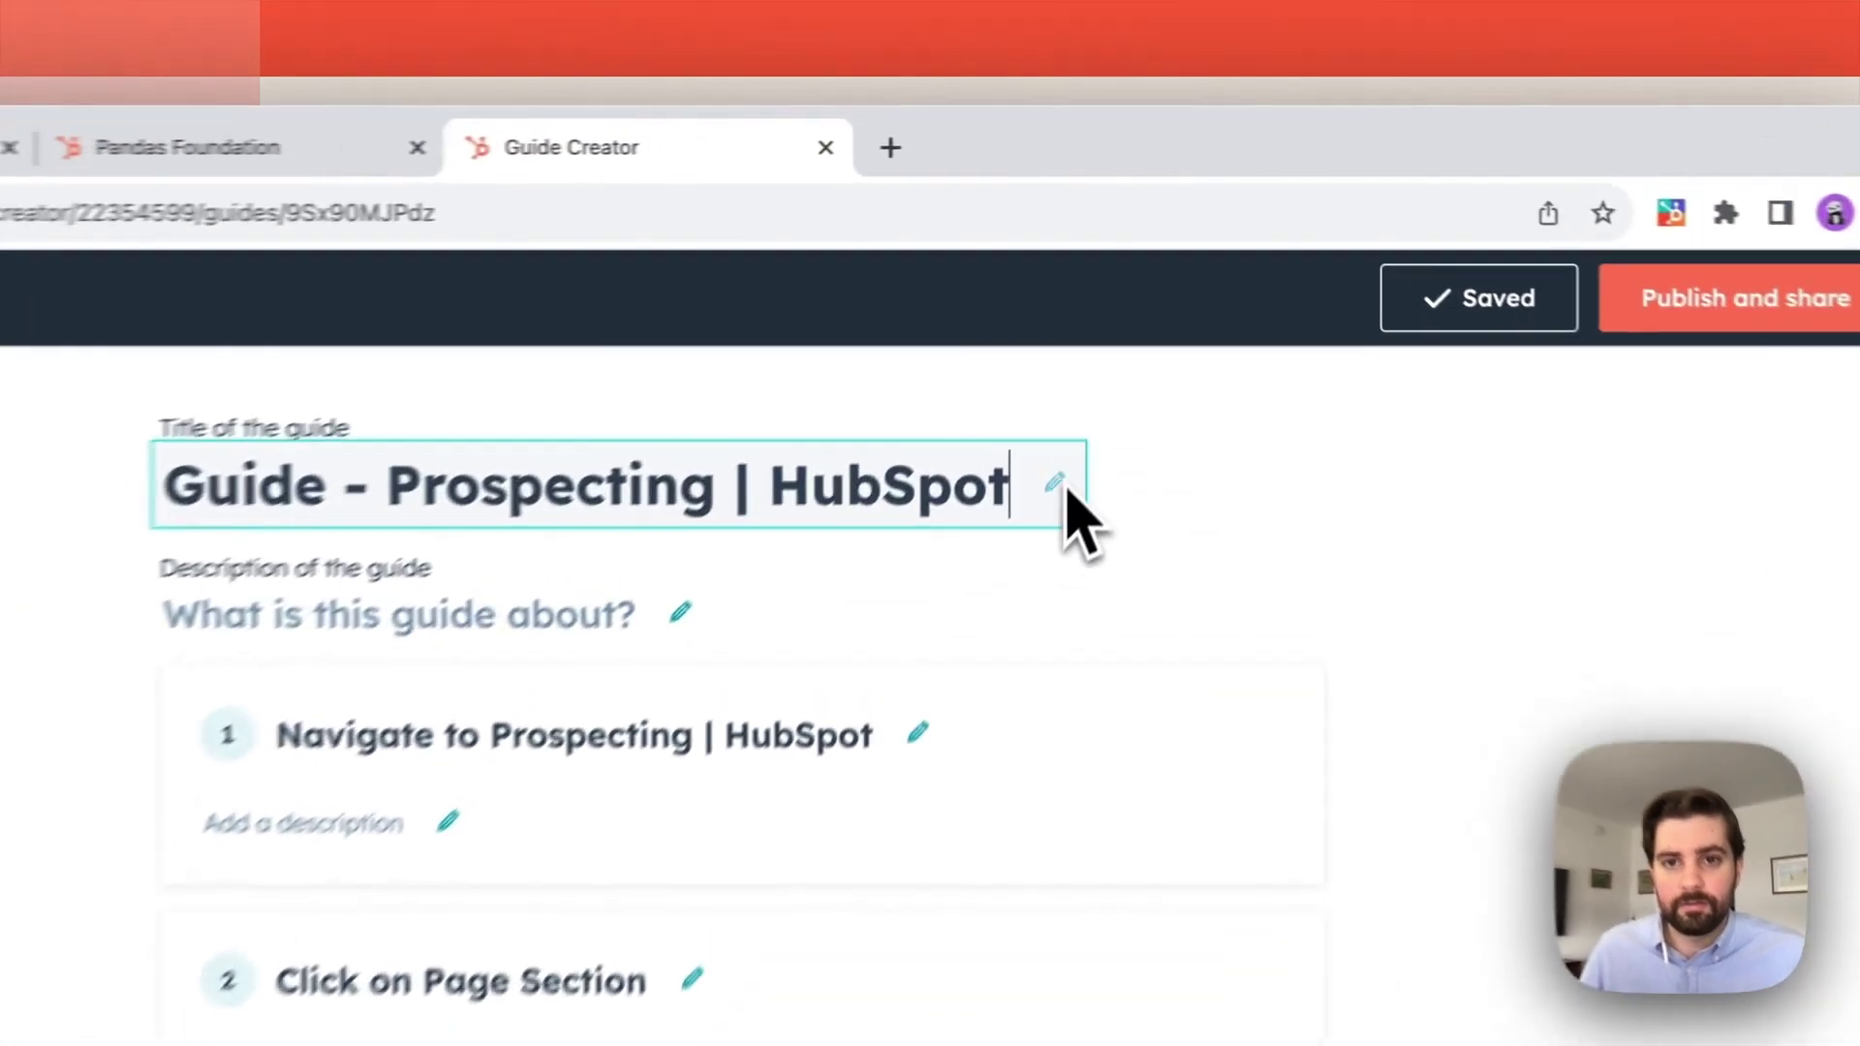
triple_click(987, 492)
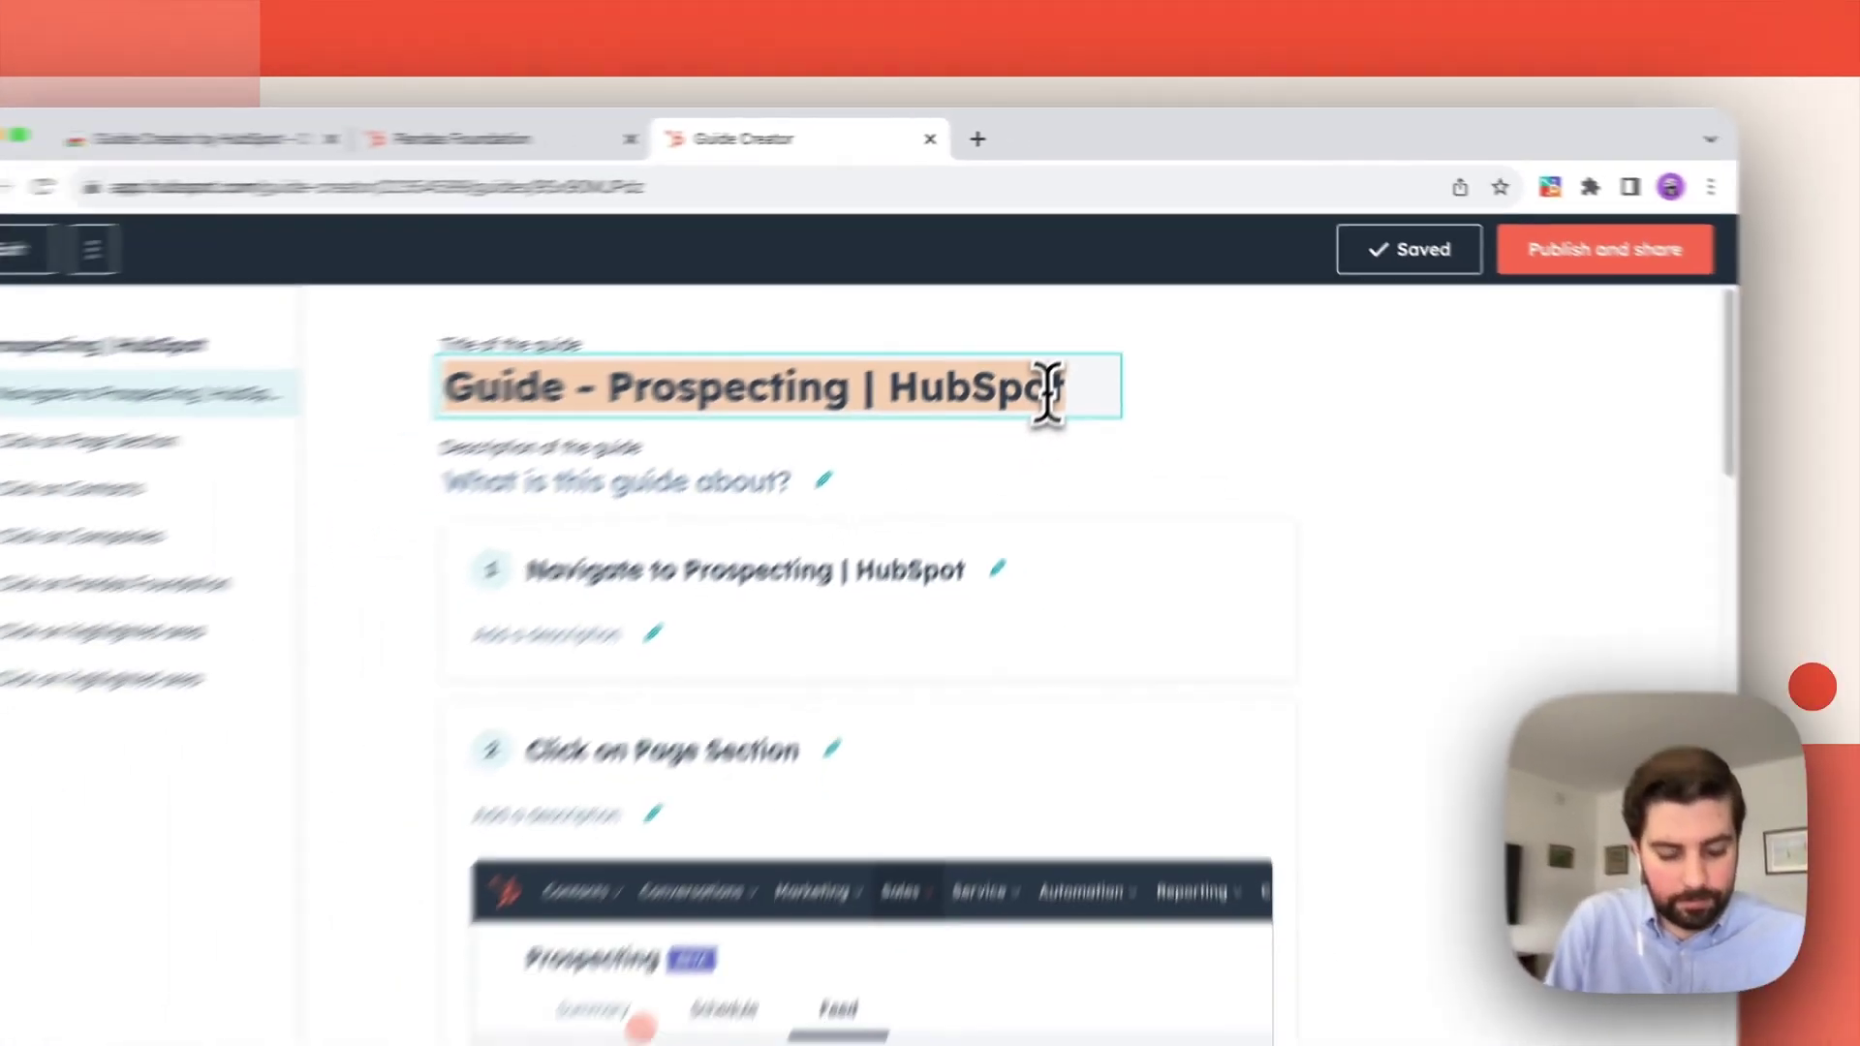
type("How to ")
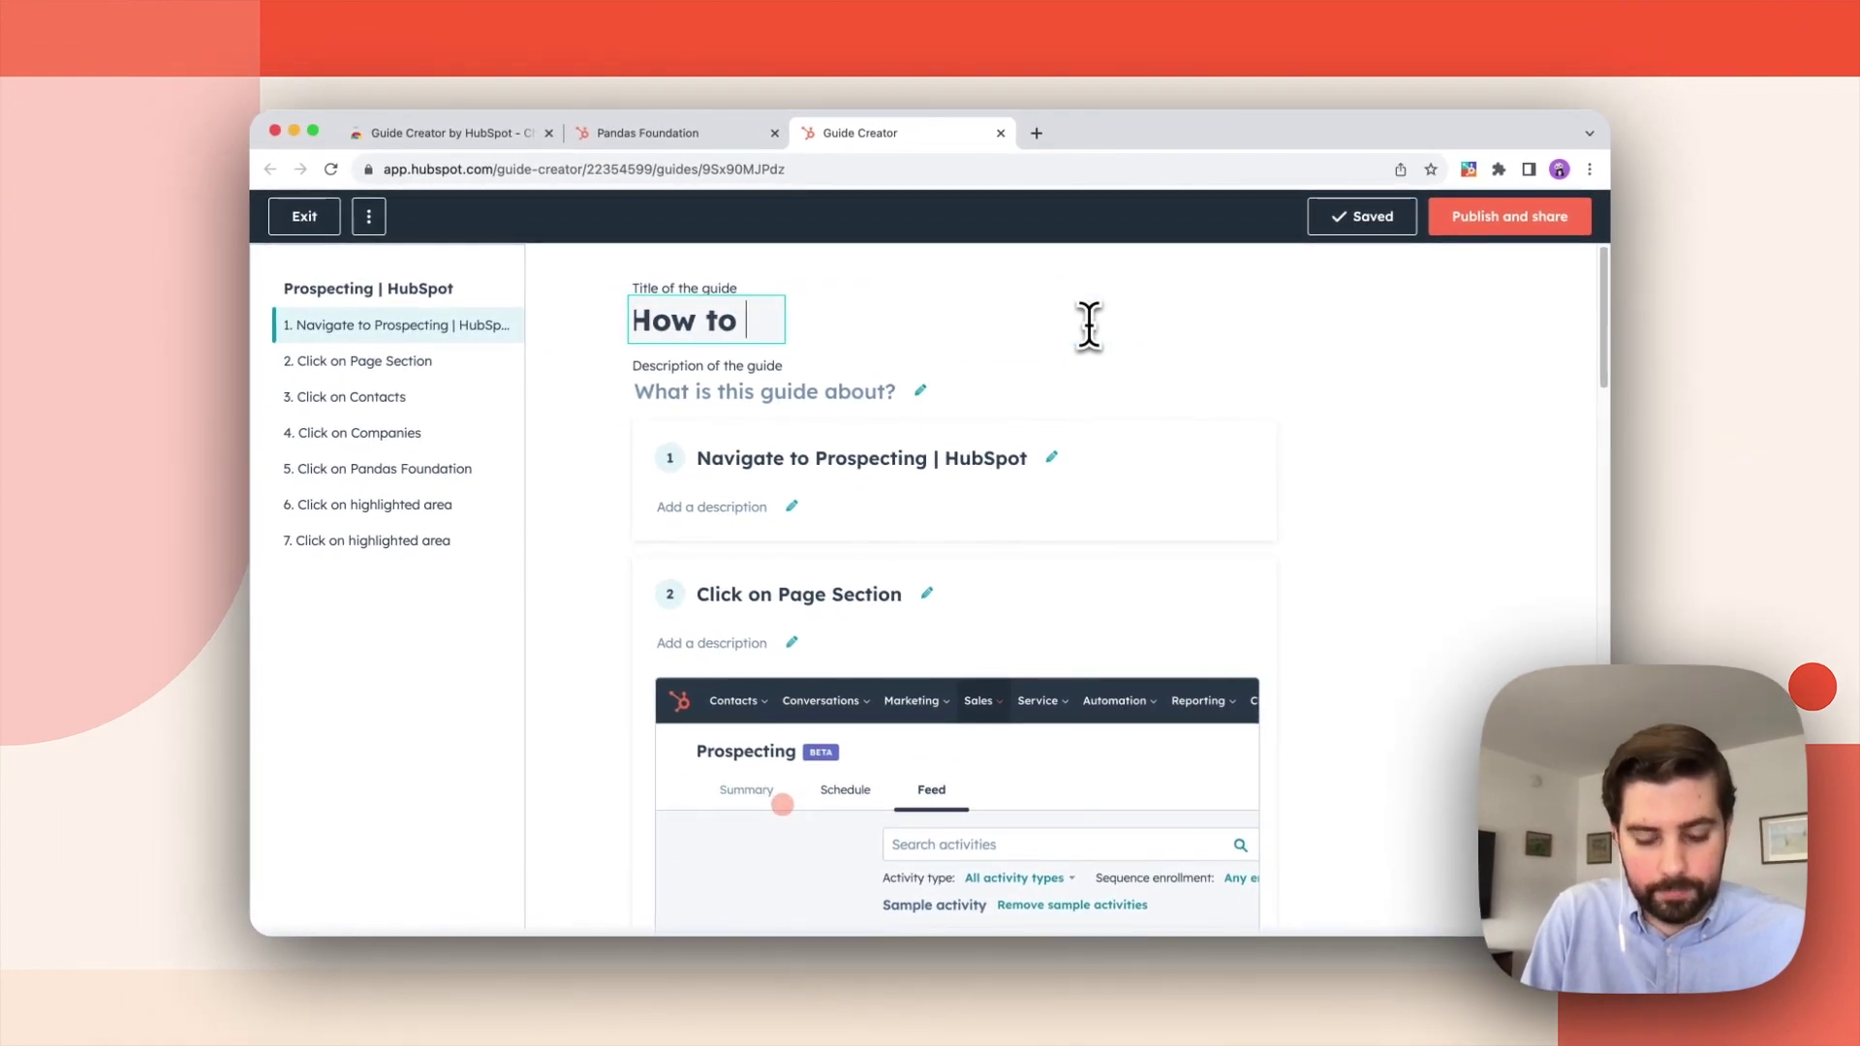
type("update an own")
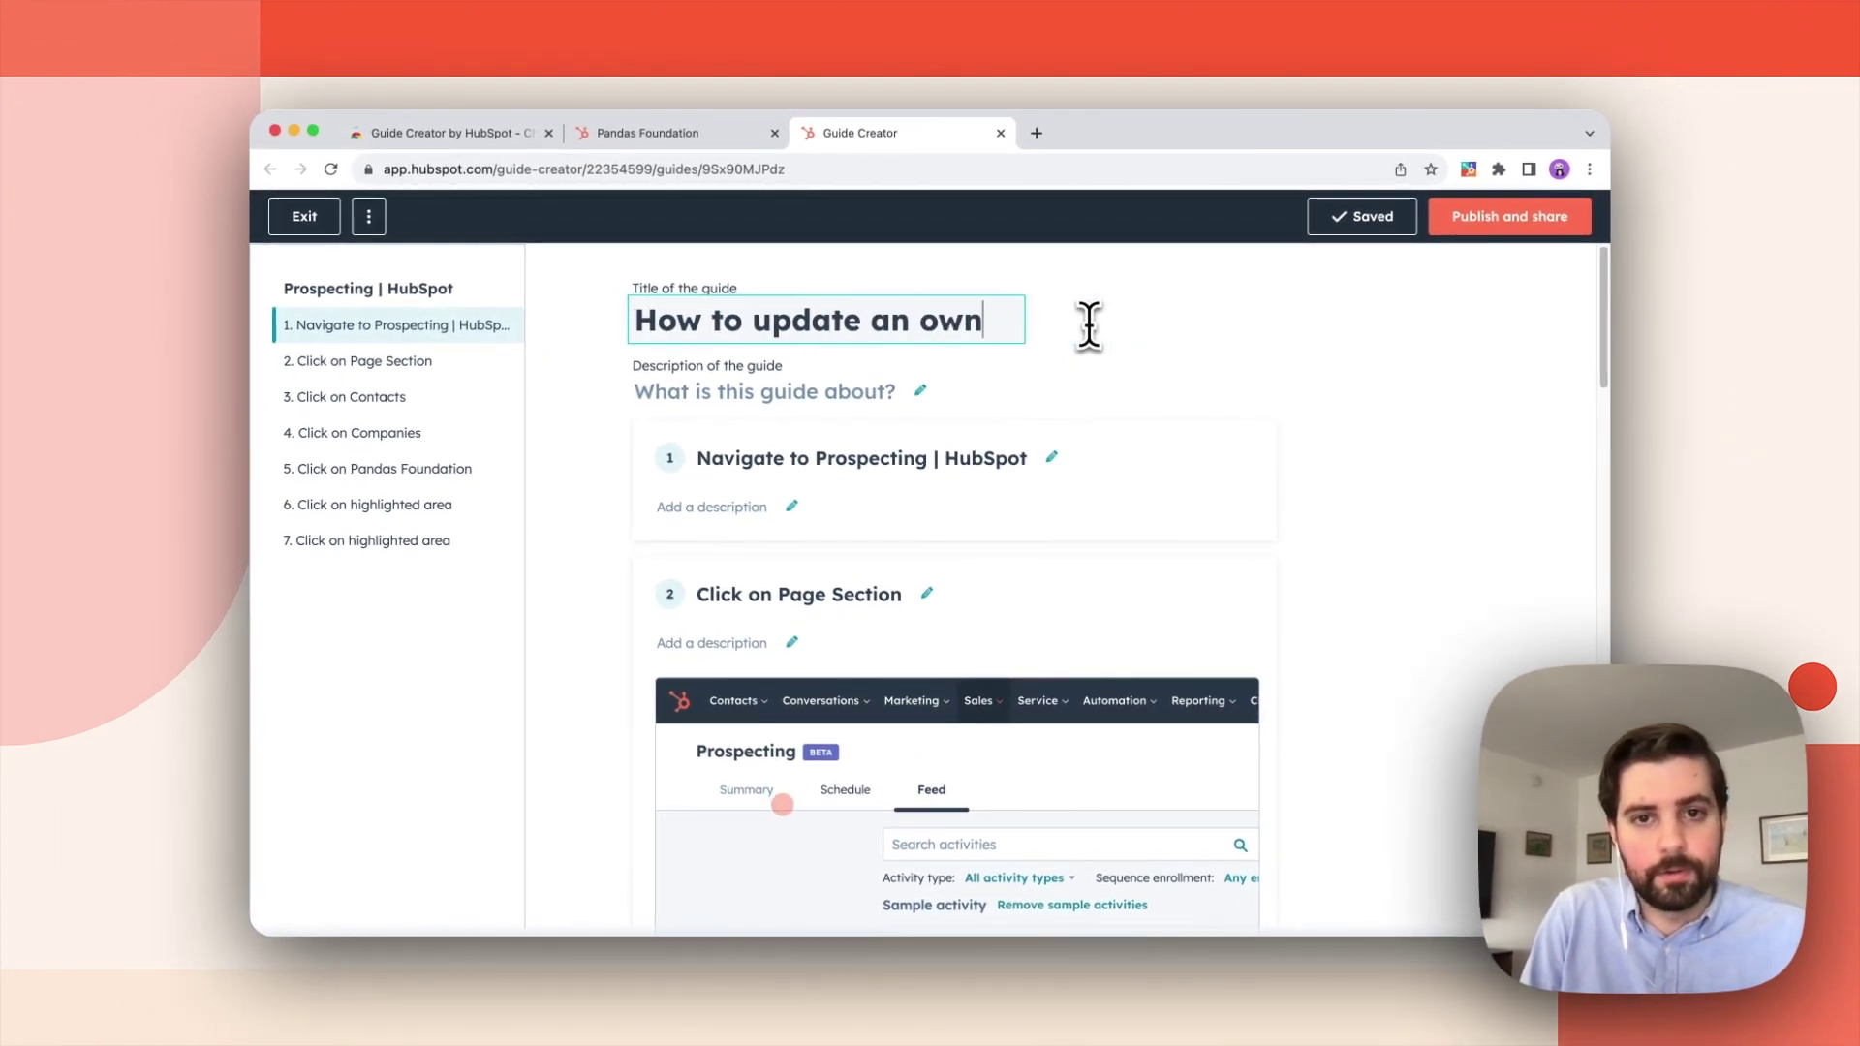
type("er in HubSpot")
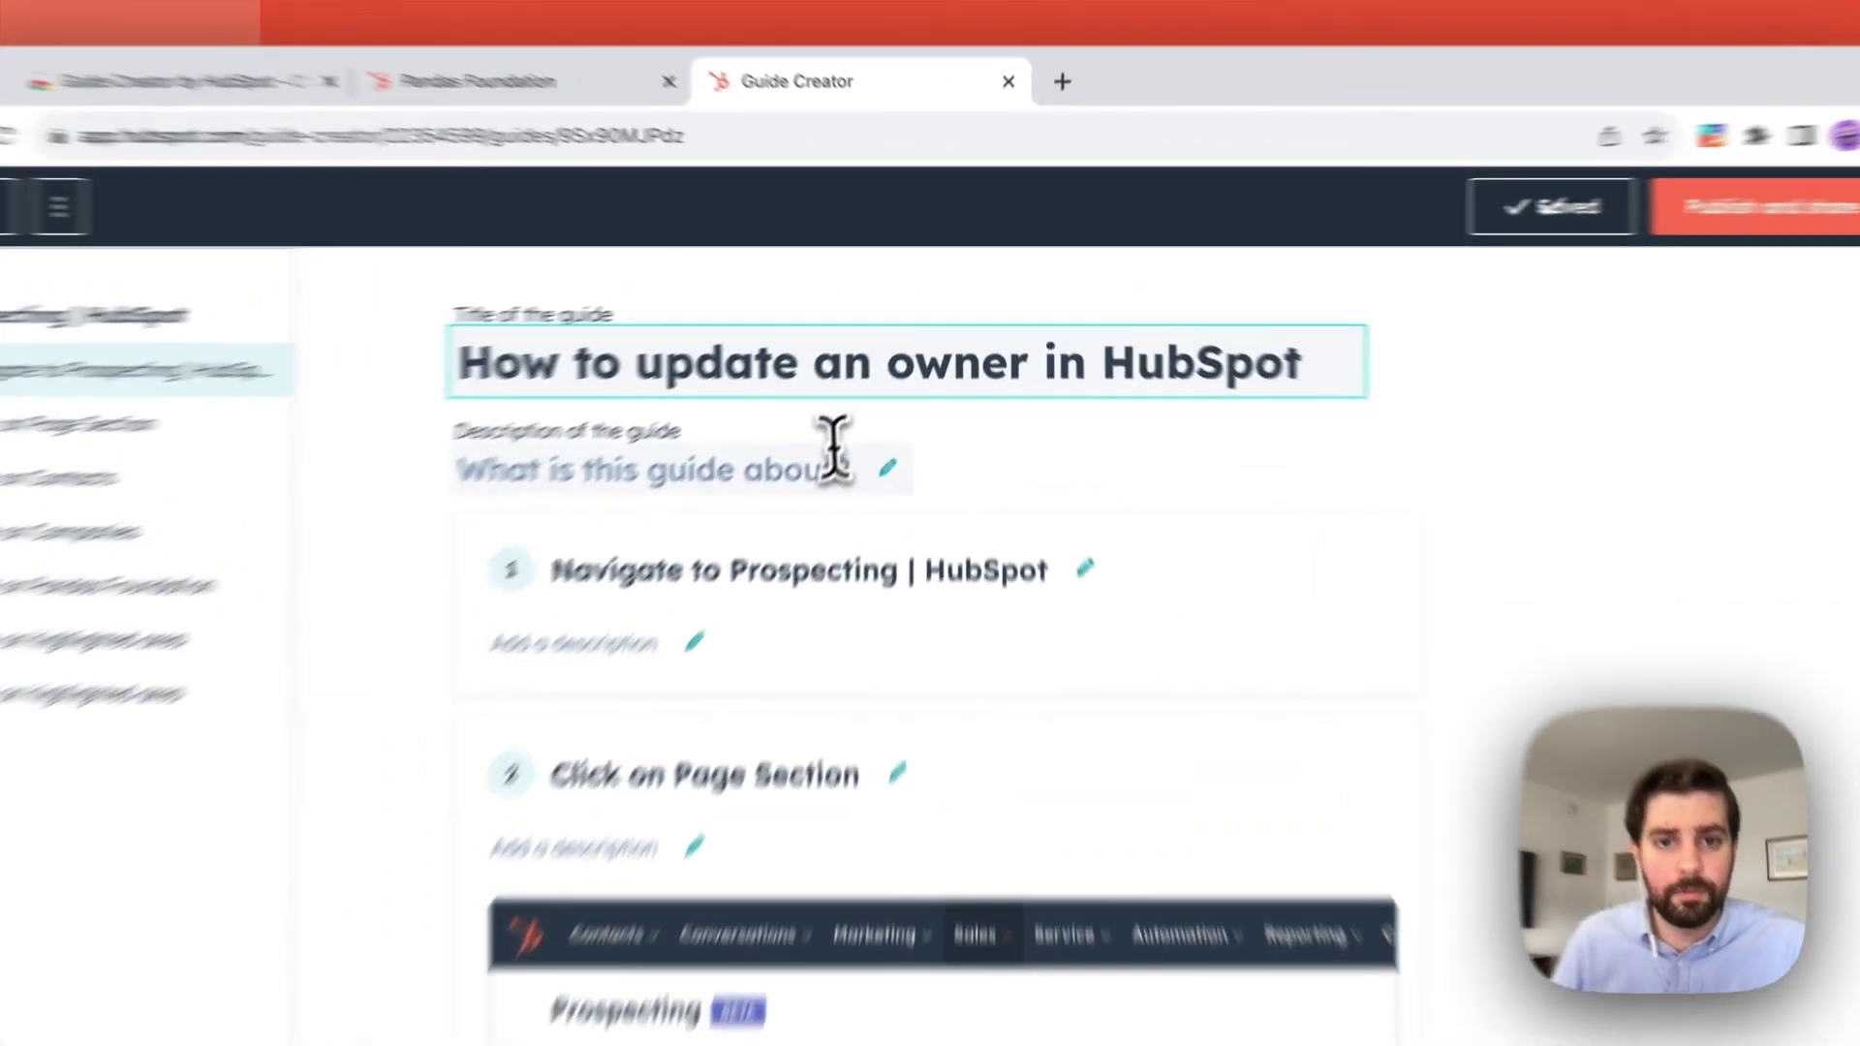
key("Return")
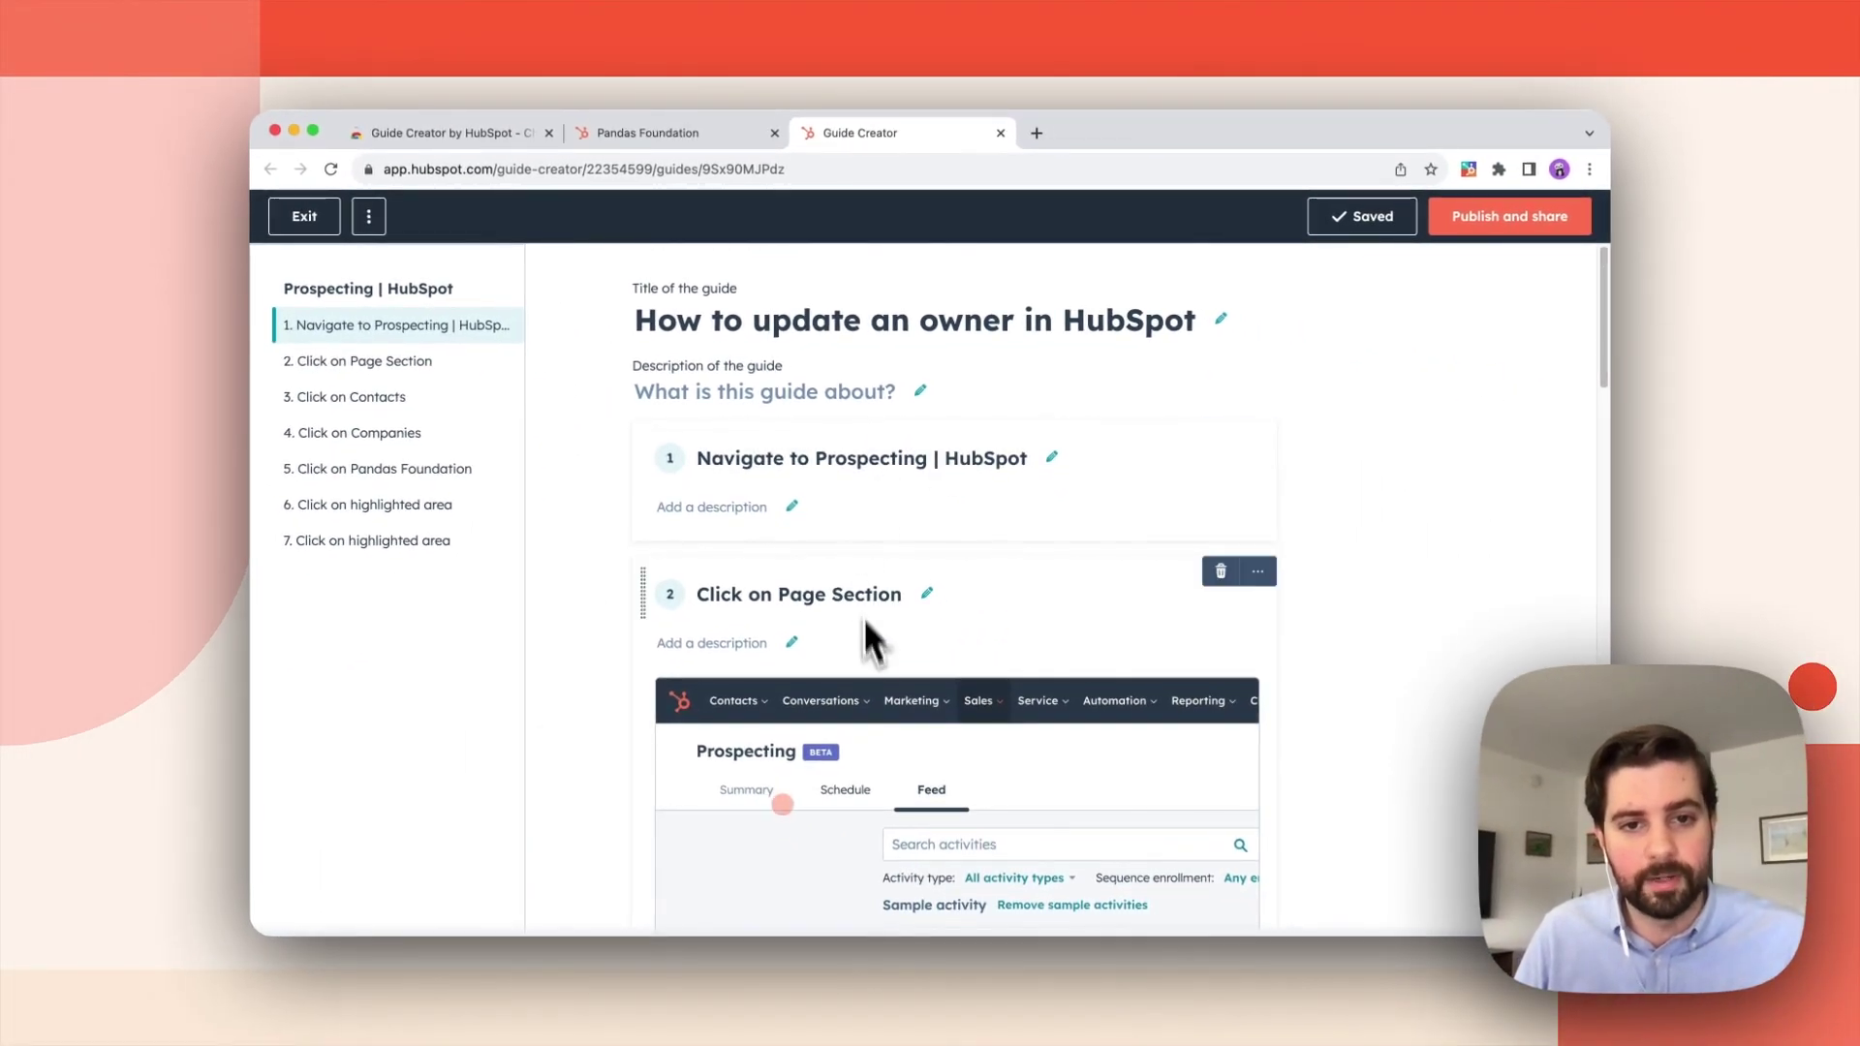
- Rename step 3 to 'Click on the "Contacts" dropdown' and zoom into its screenshot
scroll(869, 674, "down", 3)
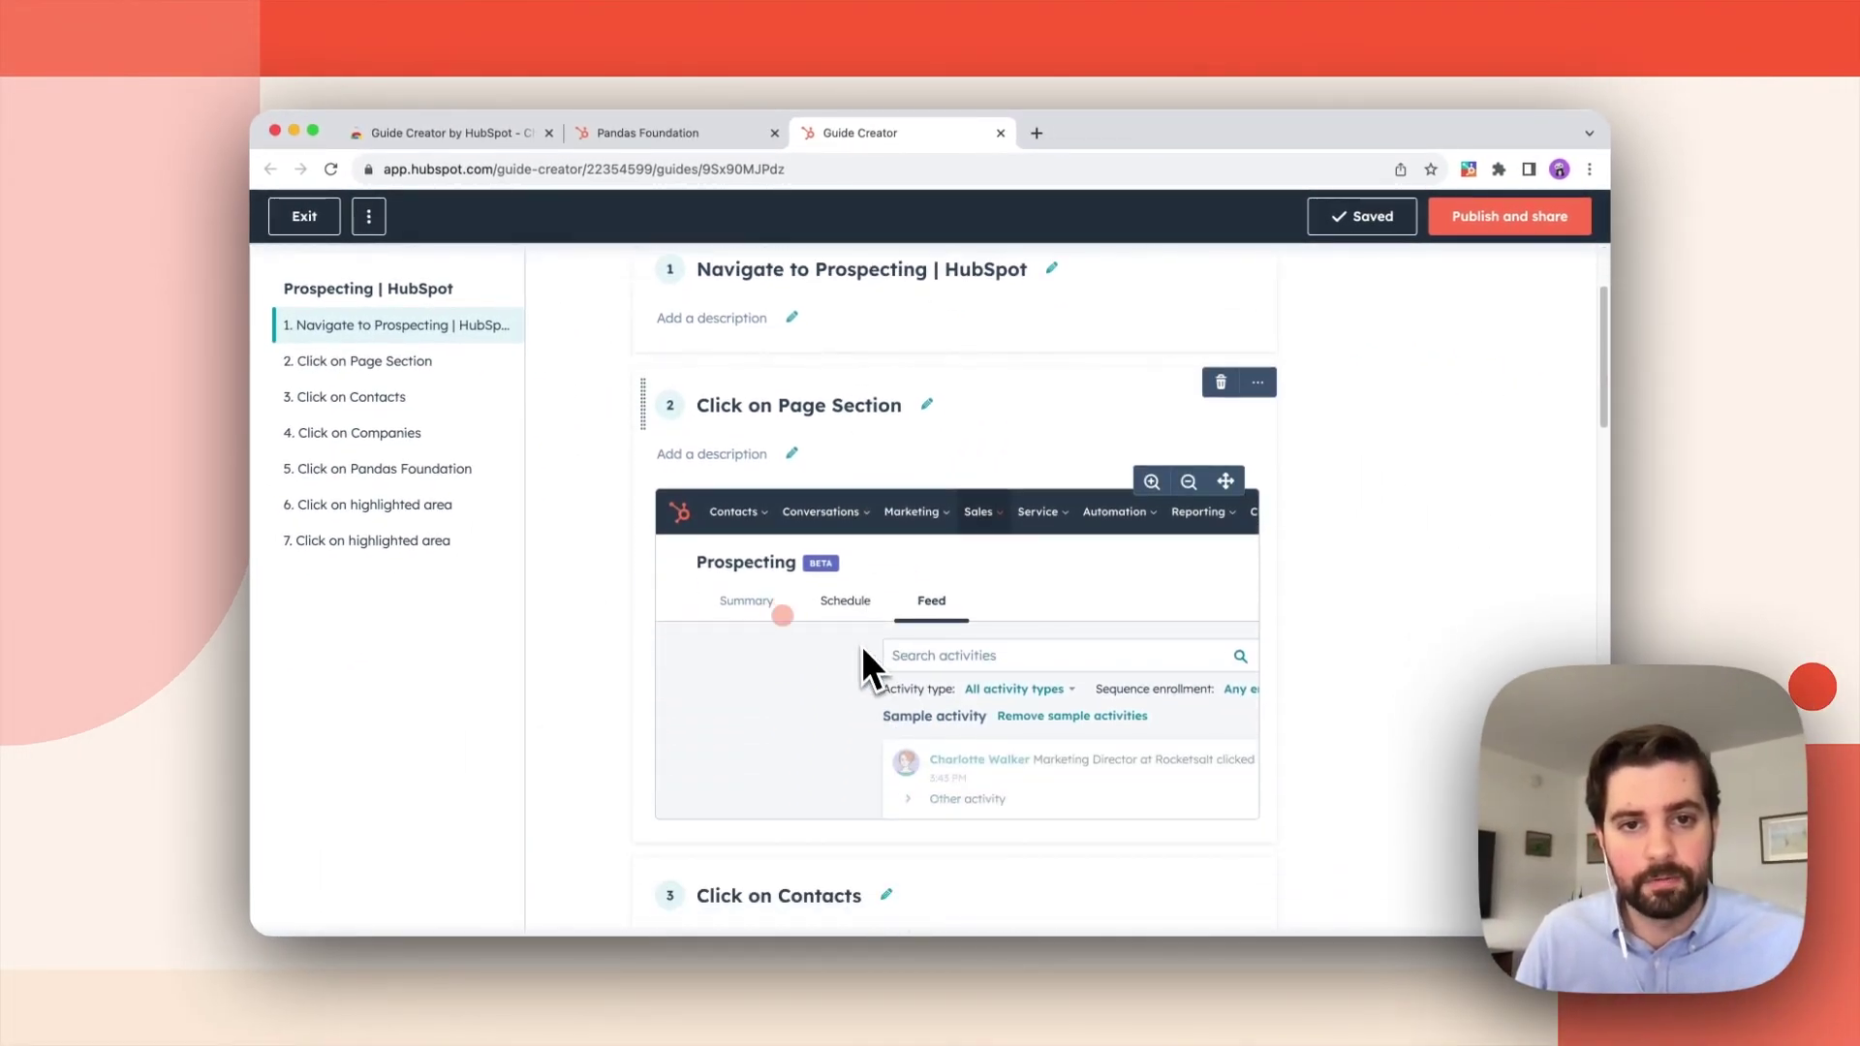
scroll(851, 521, "down", 5)
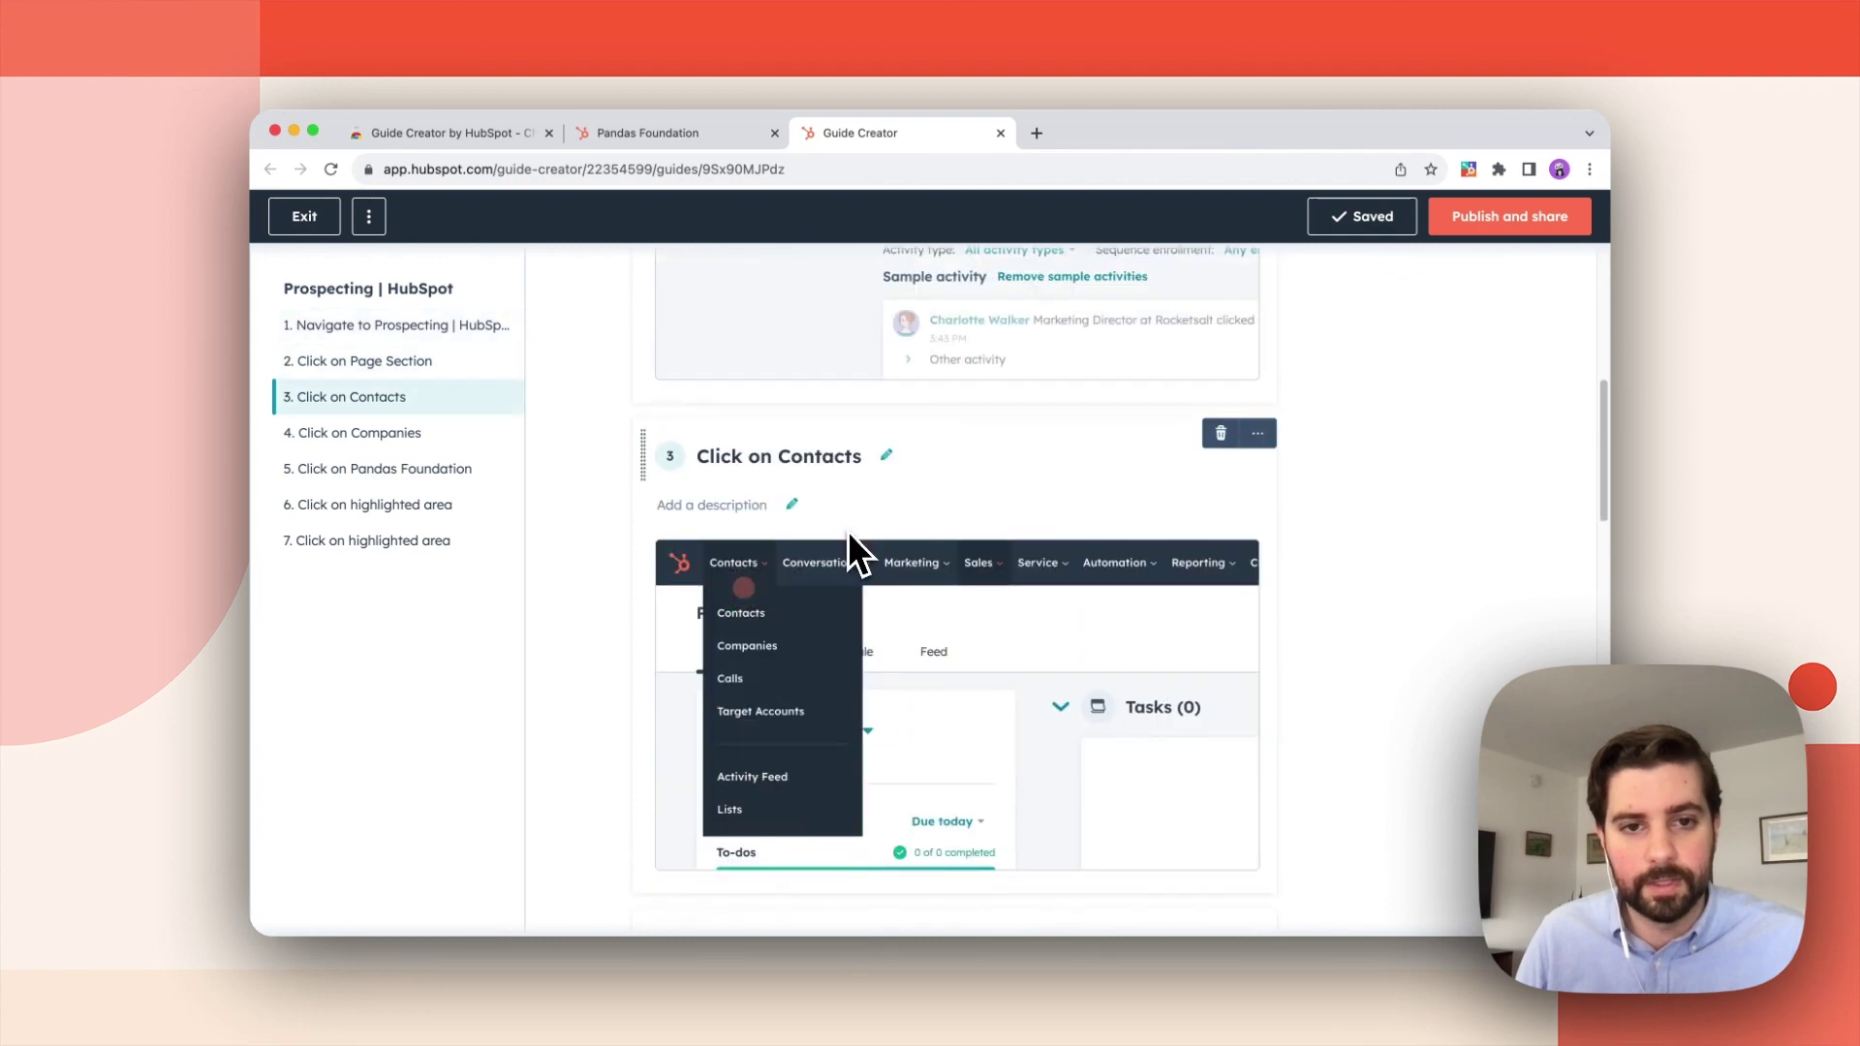
scroll(847, 531, "down", 1)
left_click(877, 432)
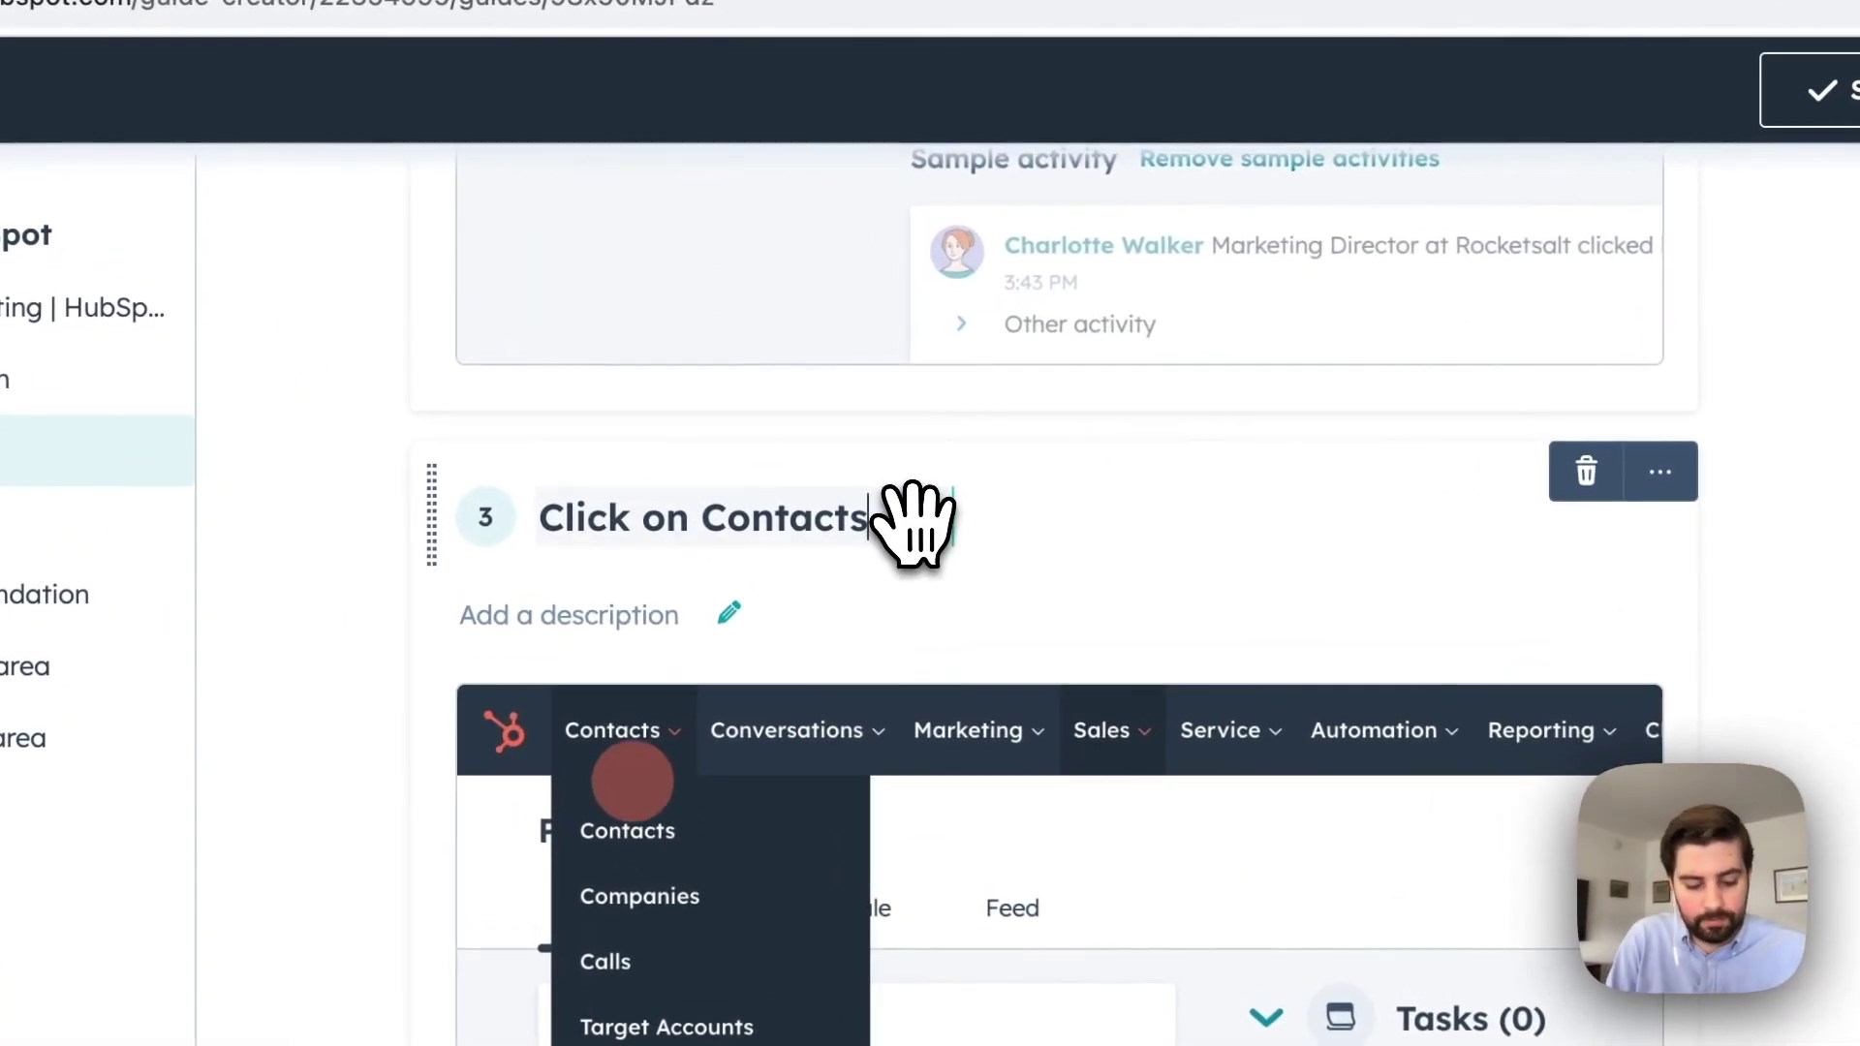
key("BackSpace")
key("BackSpace")
key("BackSpace")
key("BackSpace")
key("BackSpace")
key("BackSpace")
key("BackSpace")
key("BackSpace")
type("h")
type("e \"C")
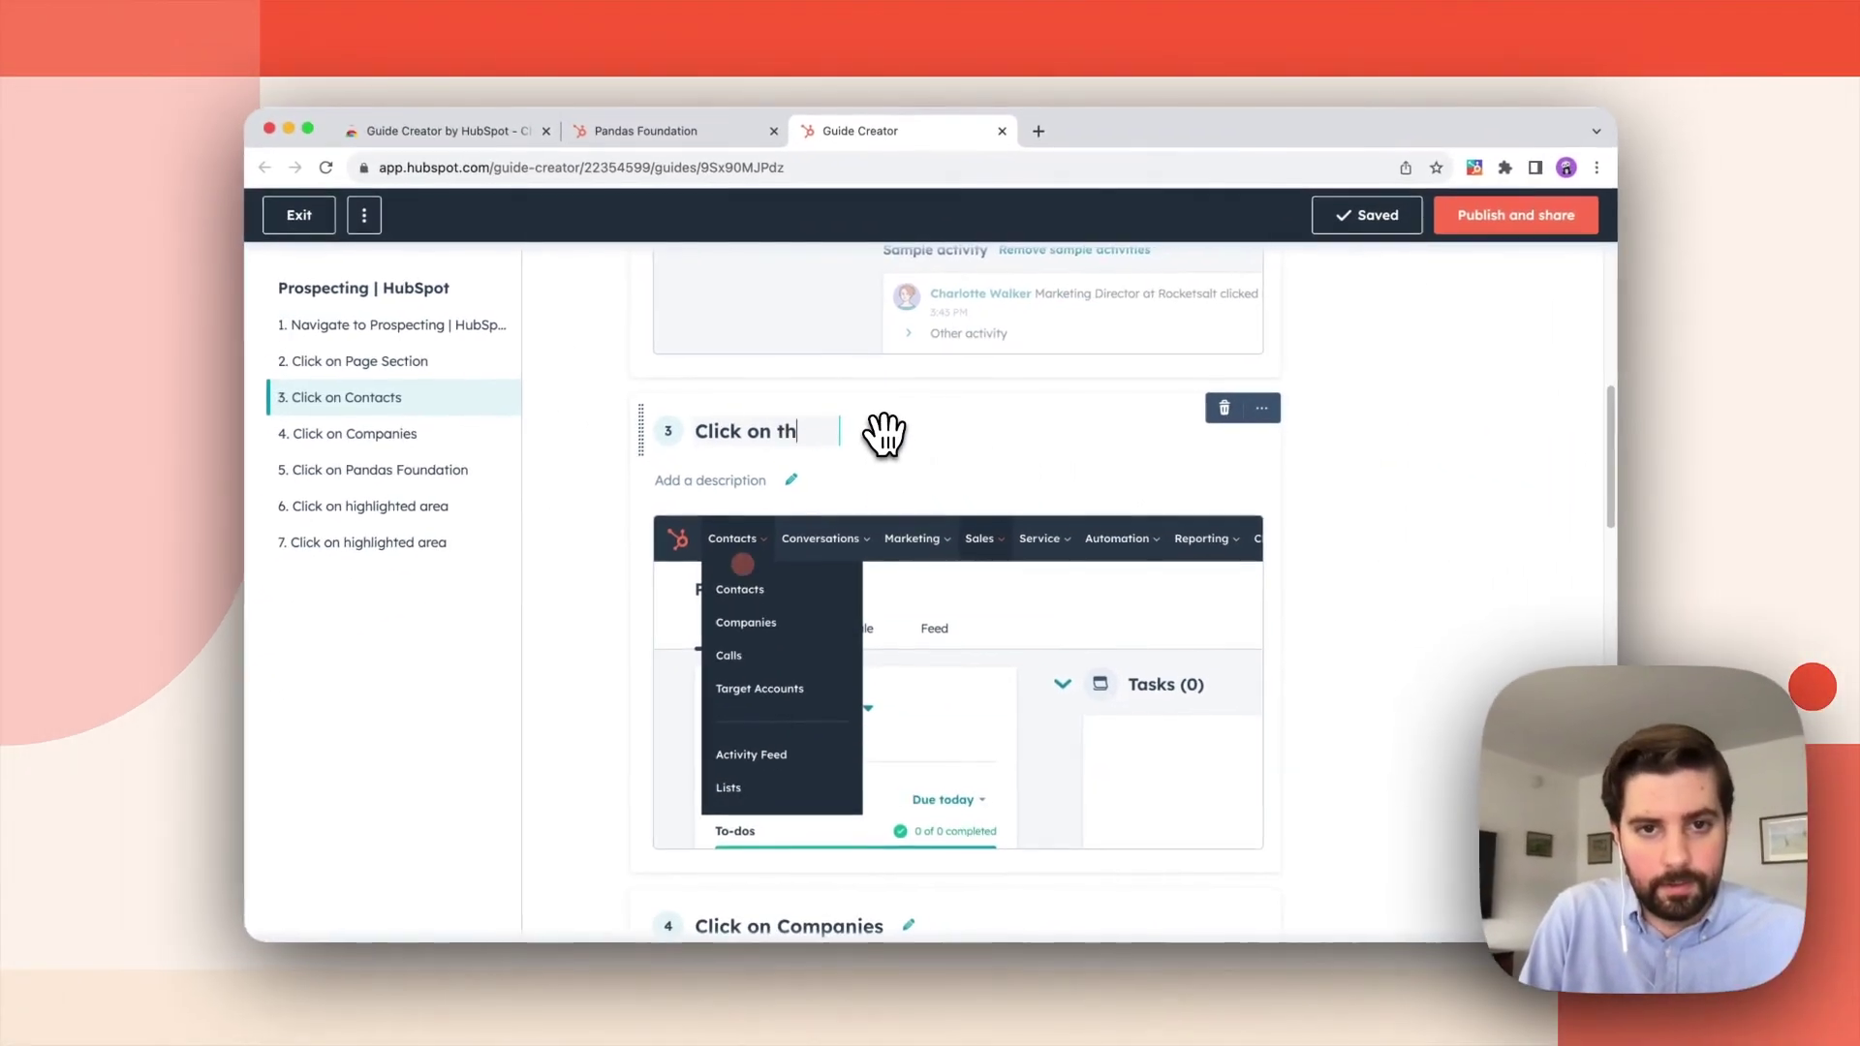
type("ontac")
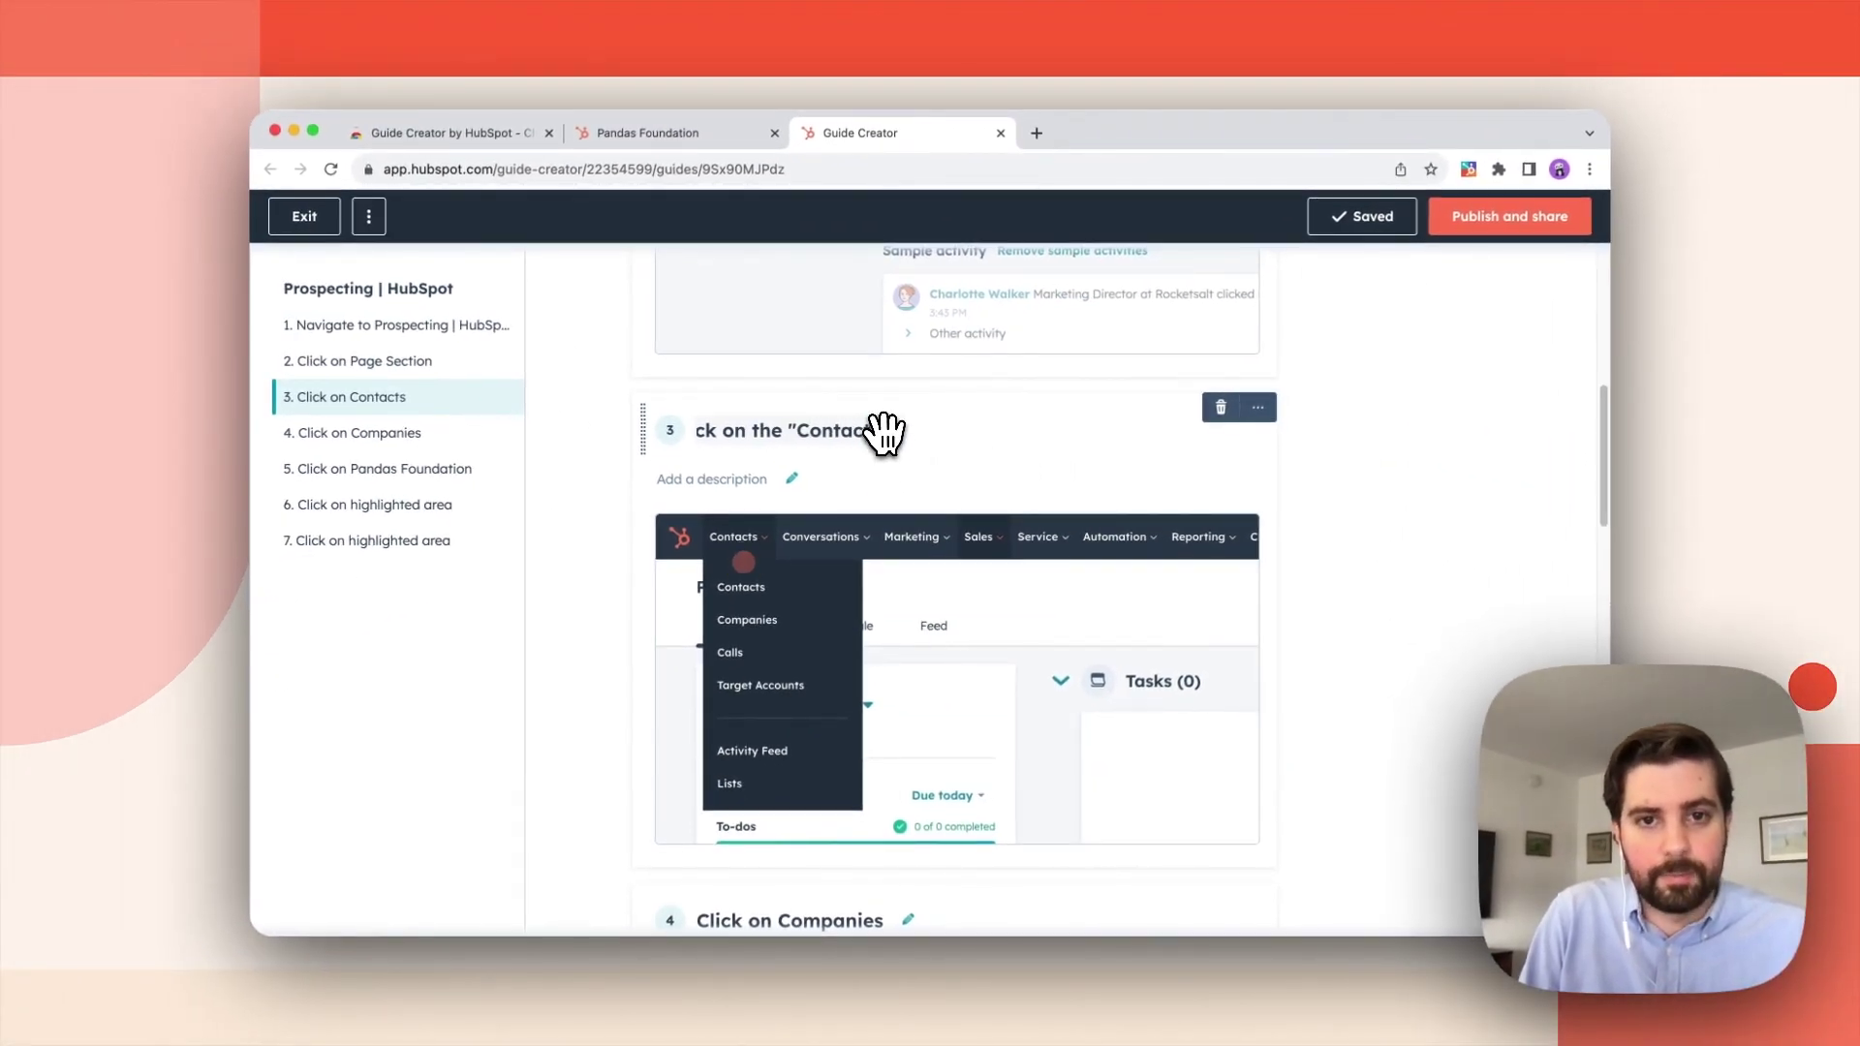
type("ts\" dropdown")
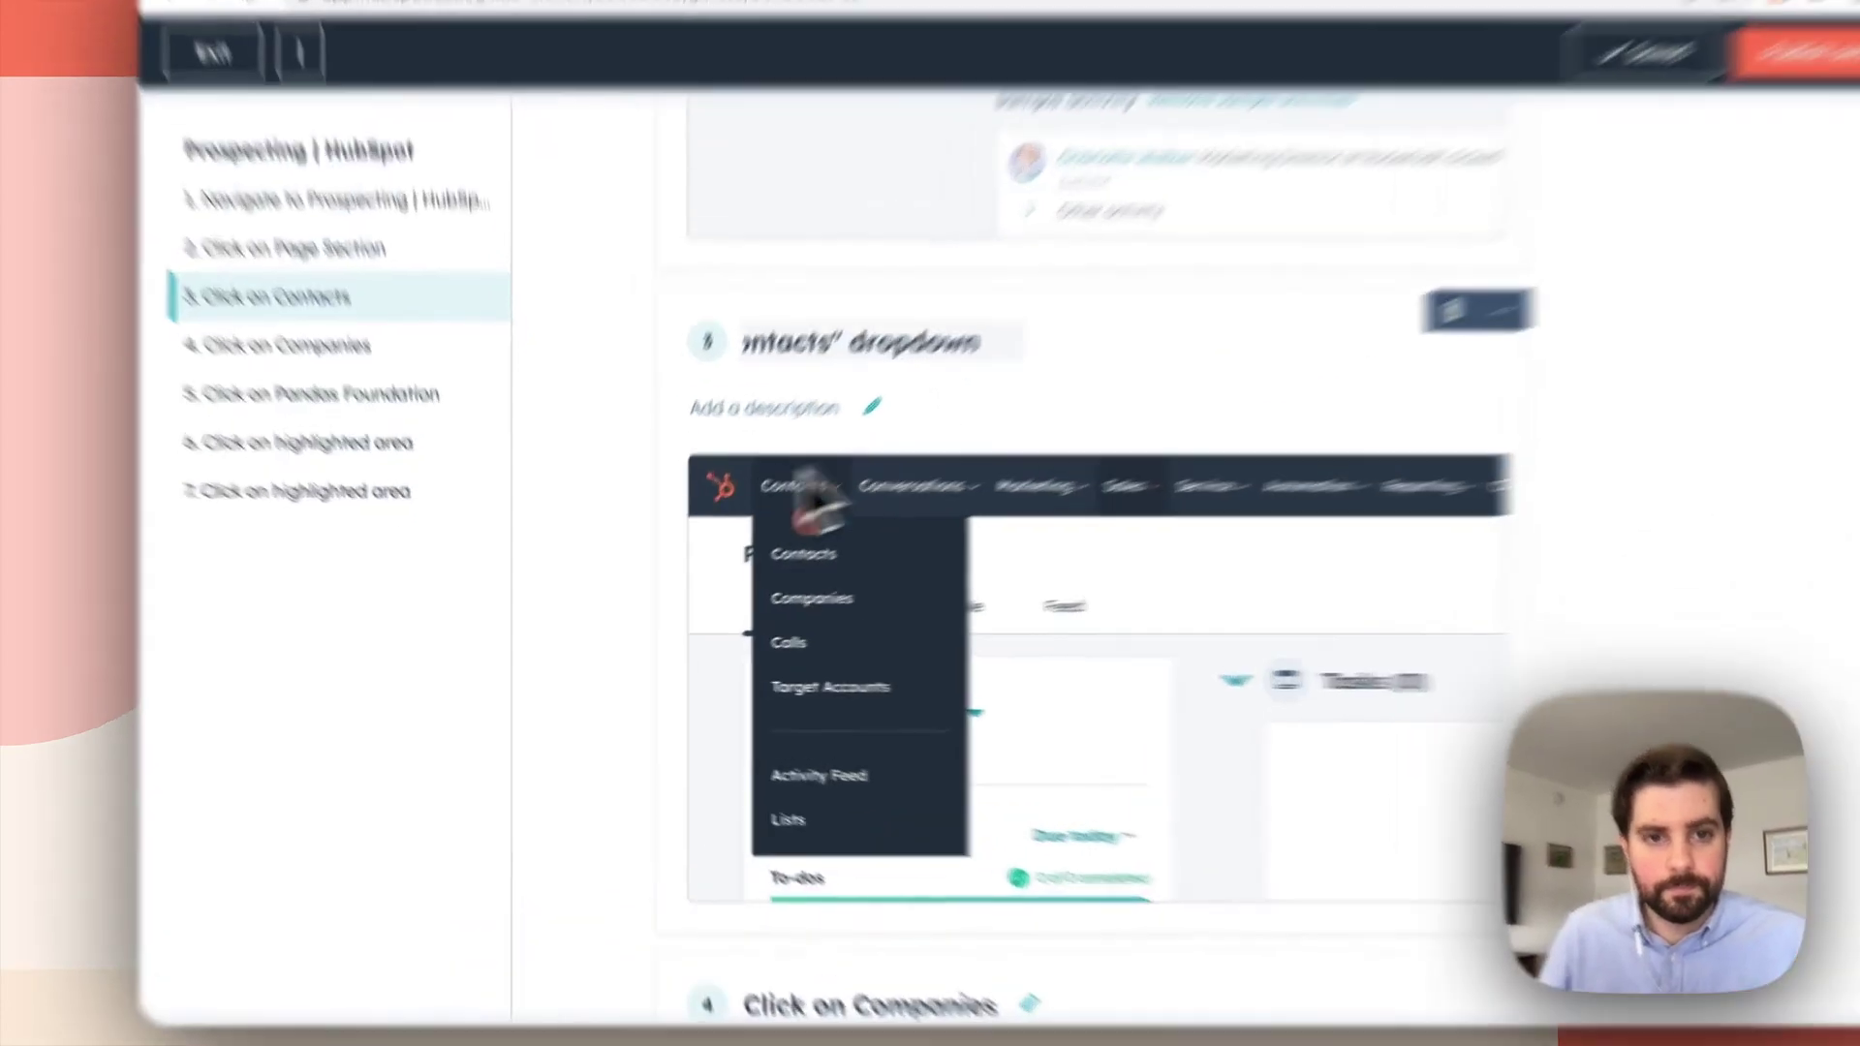
key("Return")
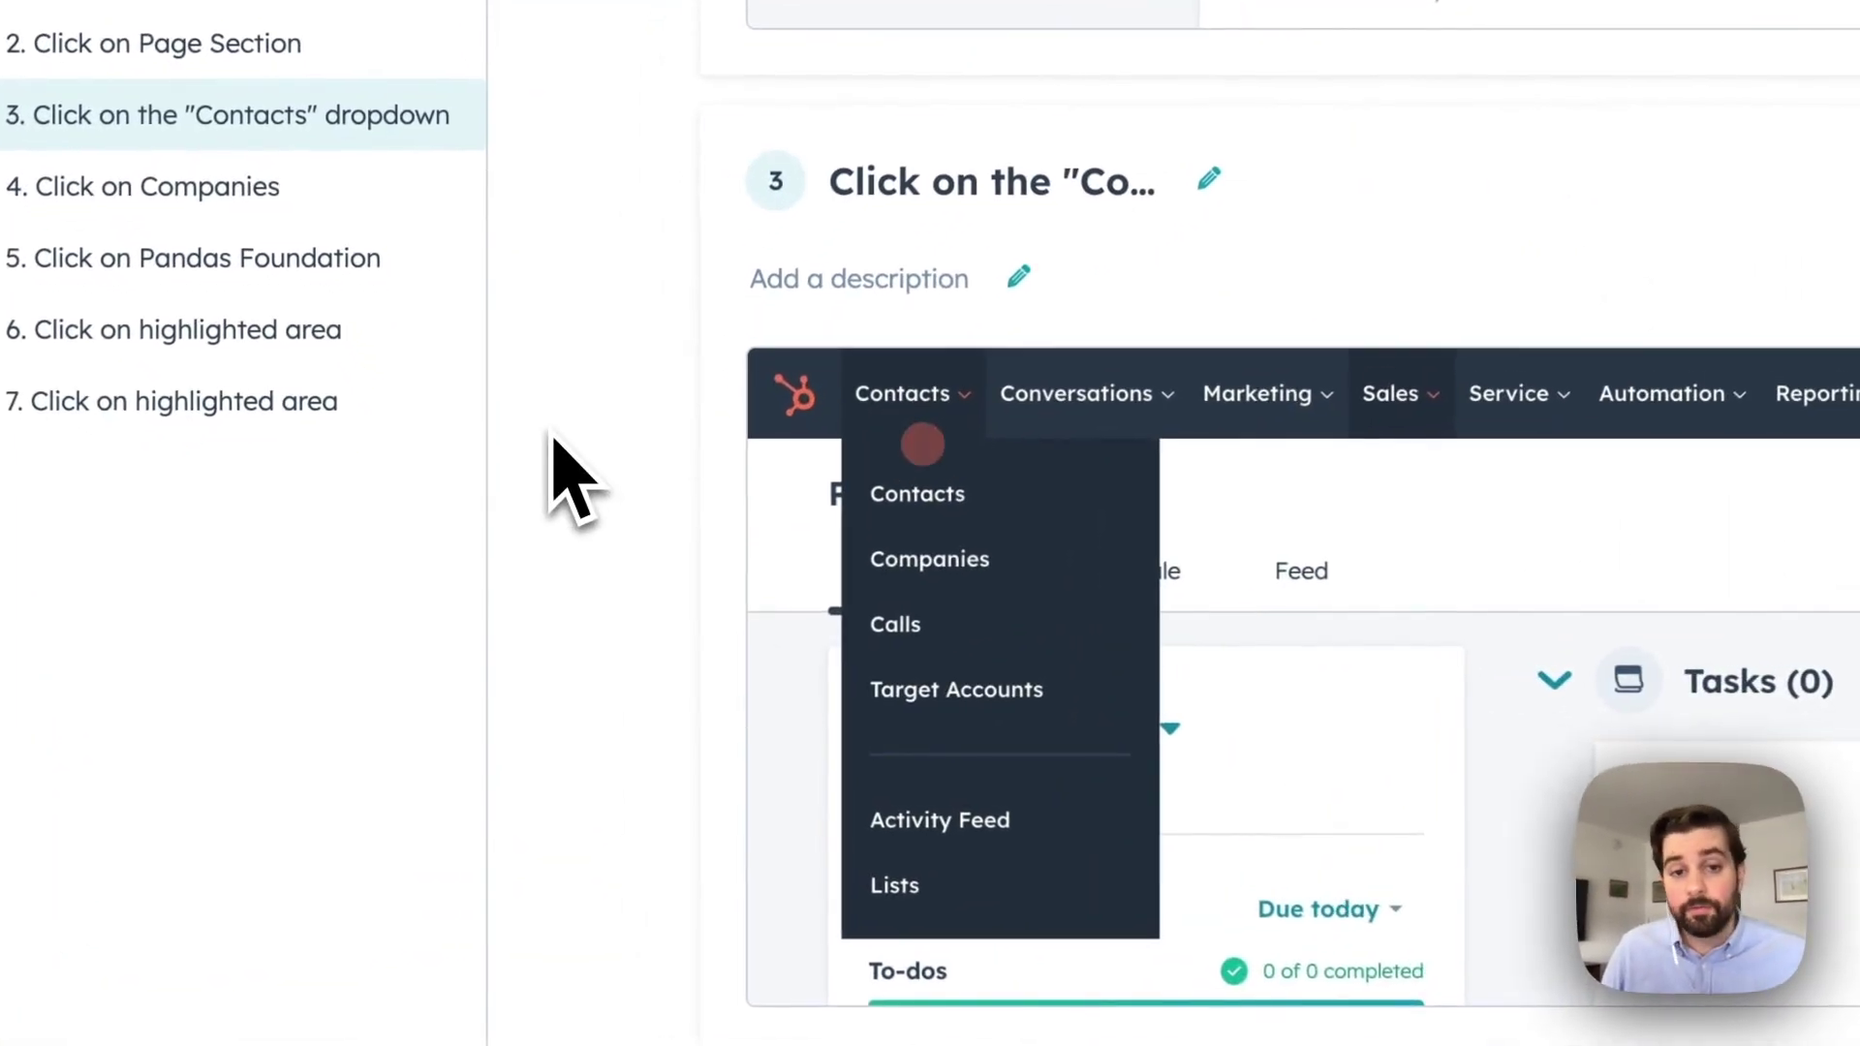
mouse_move(678, 547)
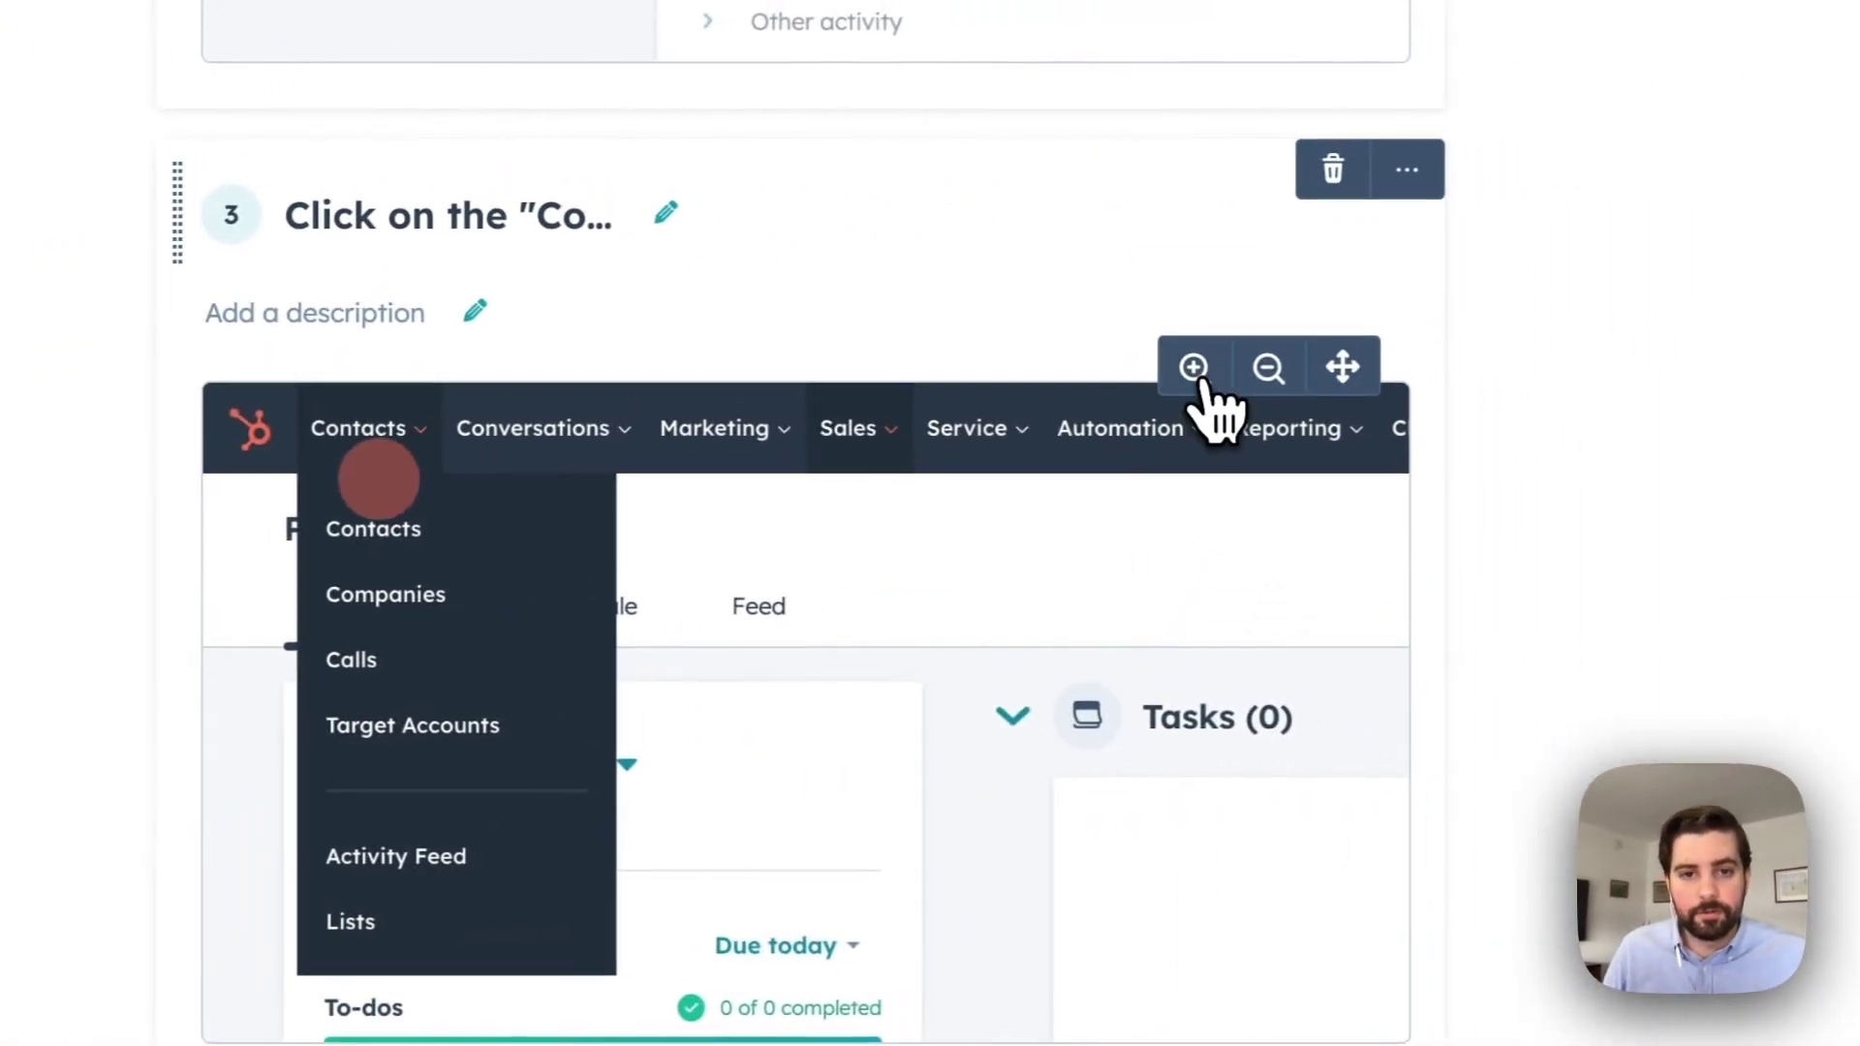
left_click(1199, 378)
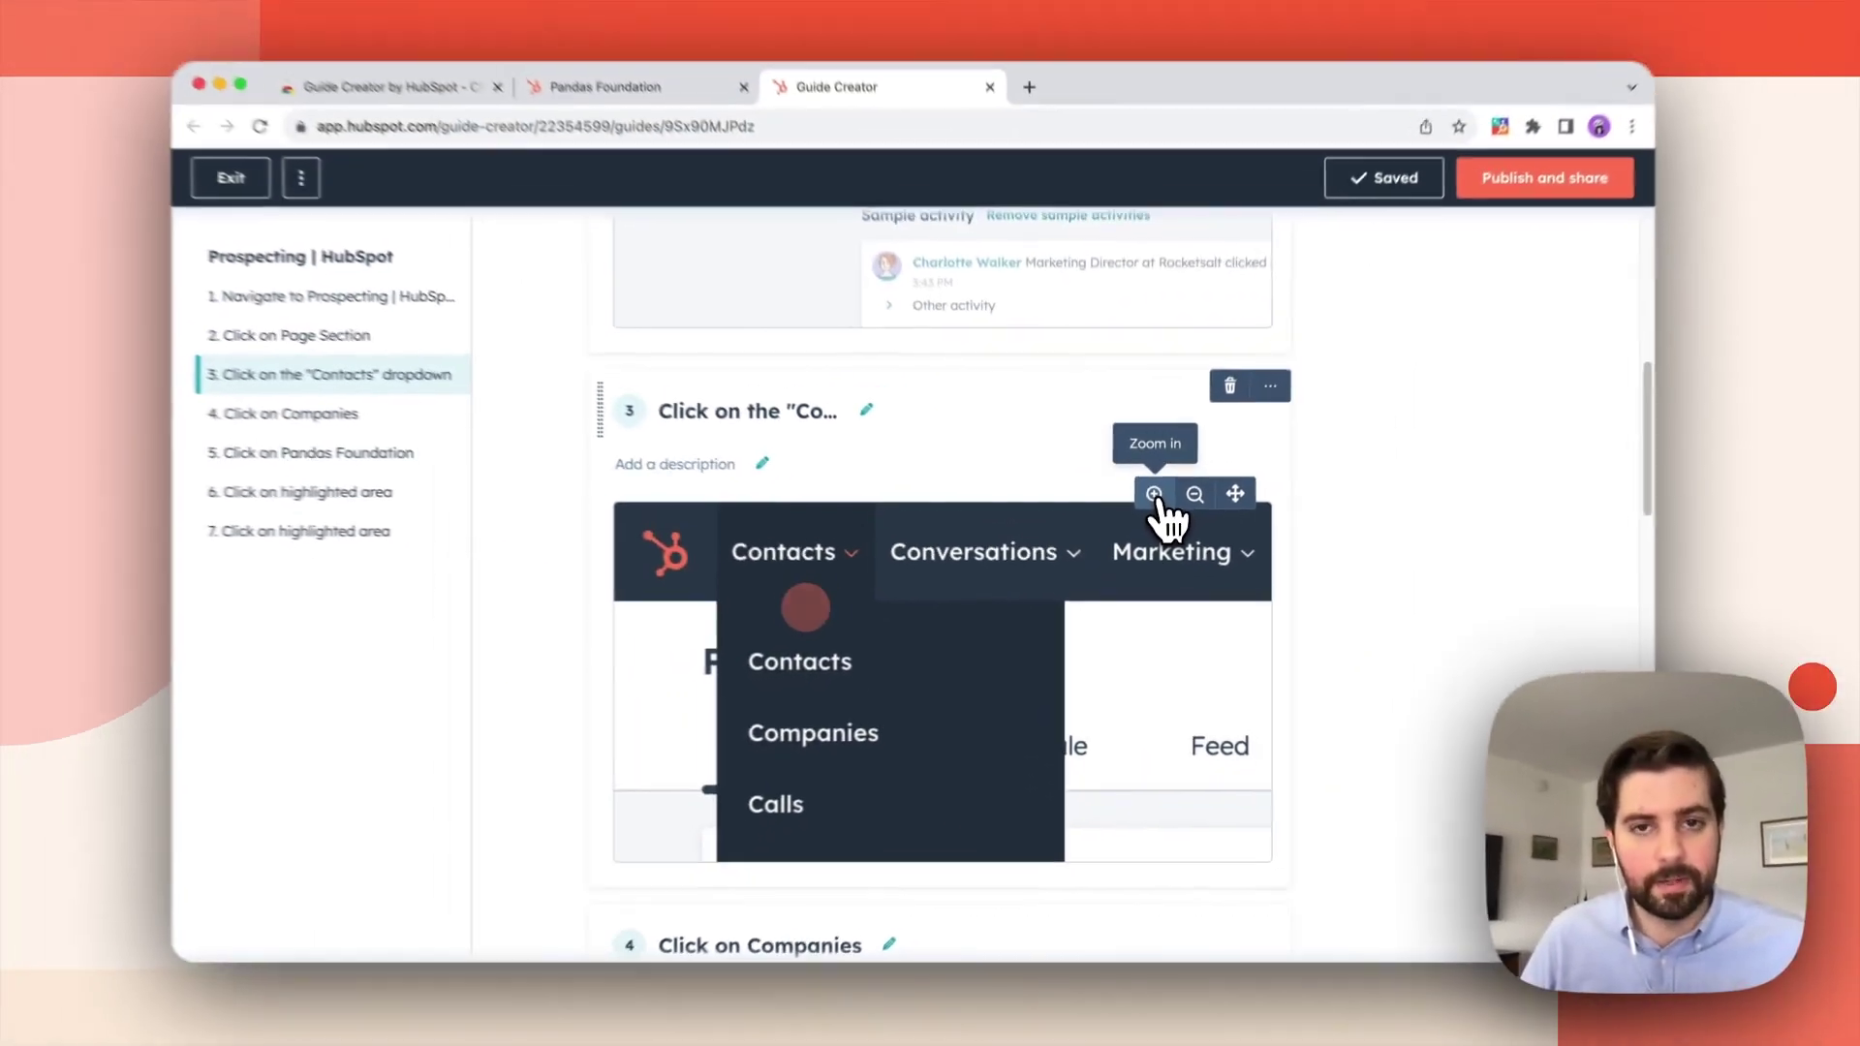
- Delete the 'Click on Page Section' and 'Navigate to Prospecting' steps, then drag the second step higher
scroll(1065, 556, "up", 6)
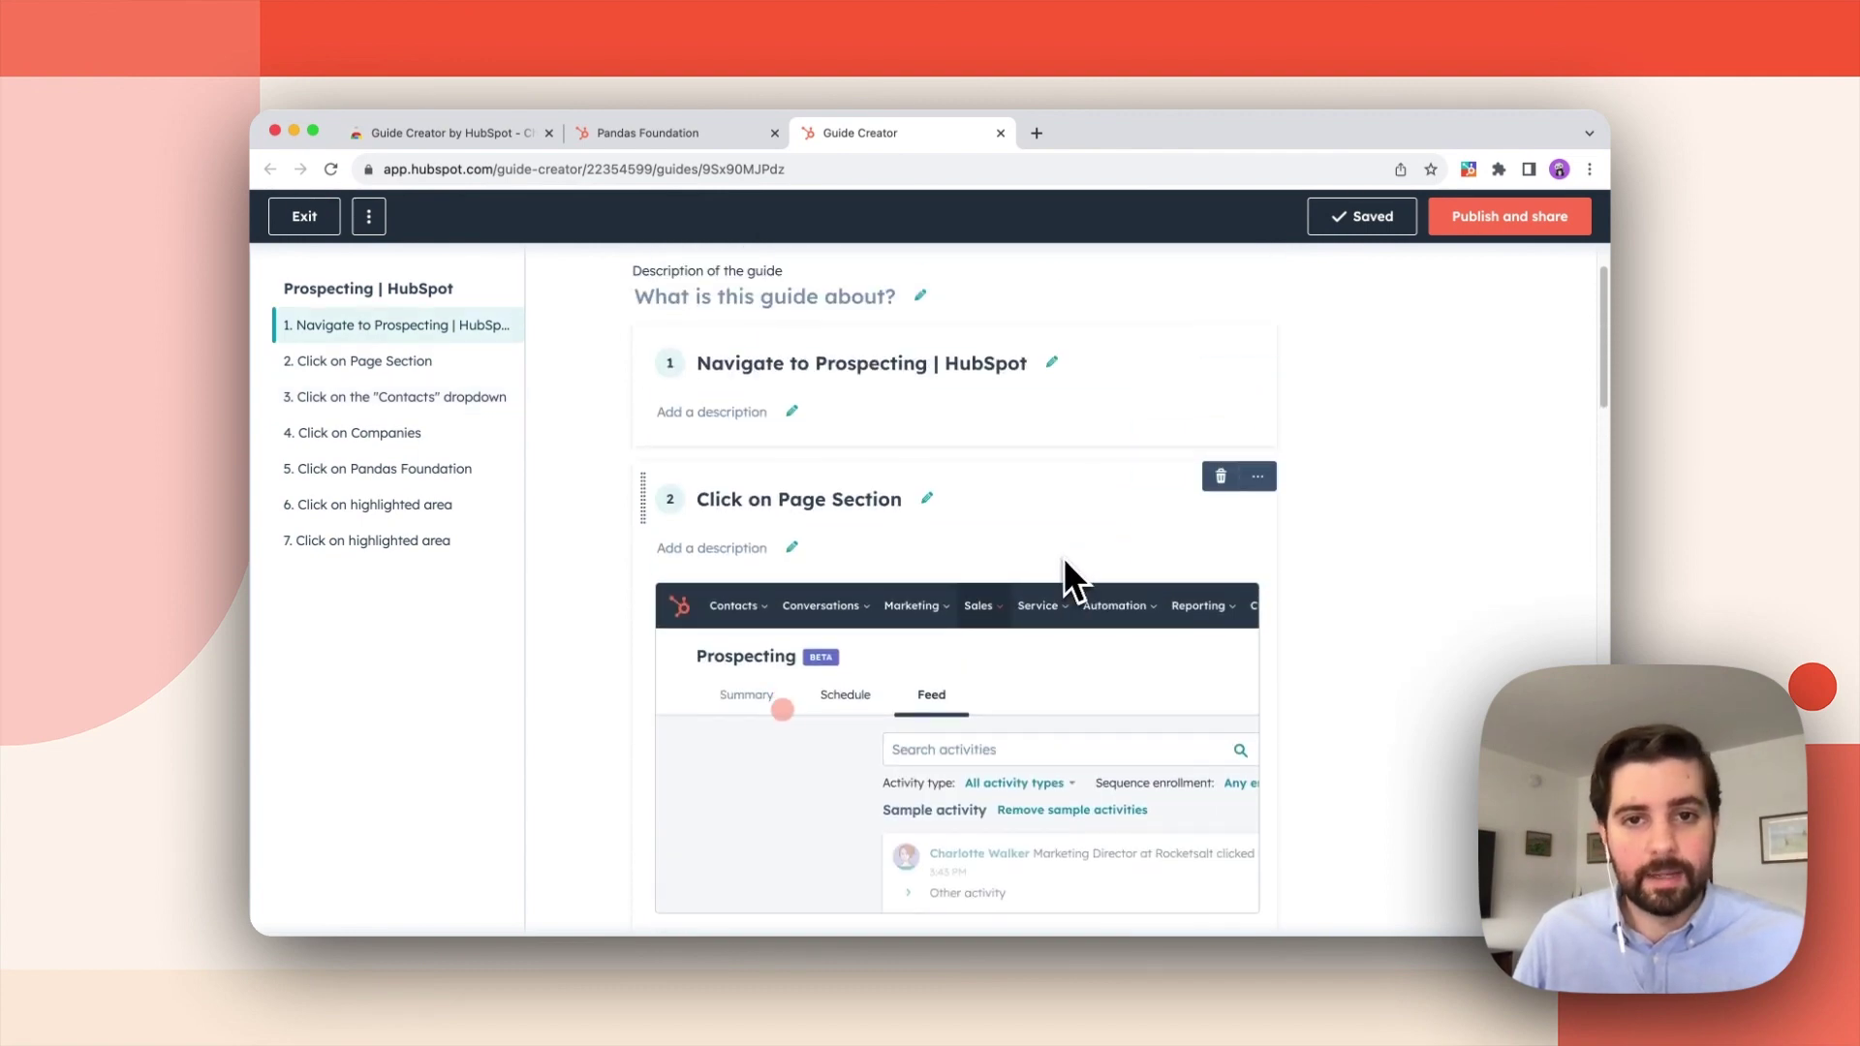
scroll(786, 485, "down", 2)
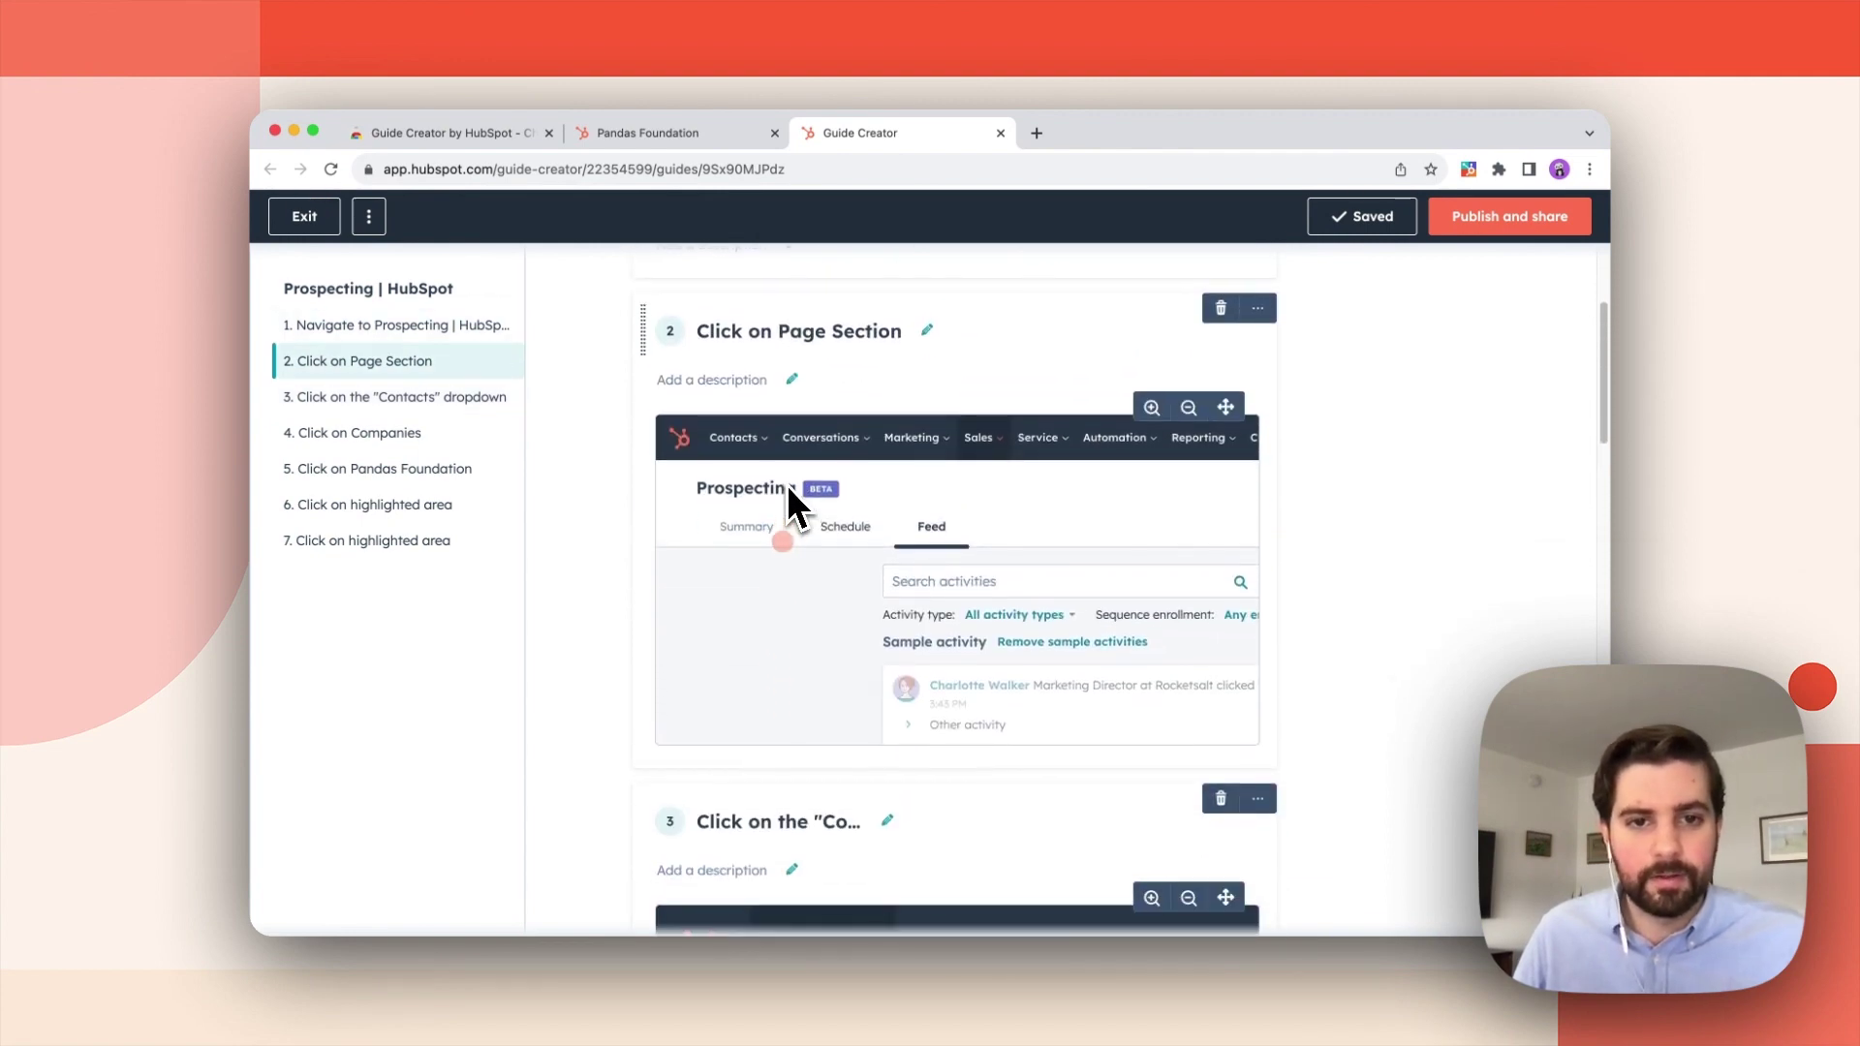
scroll(893, 651, "up", 2)
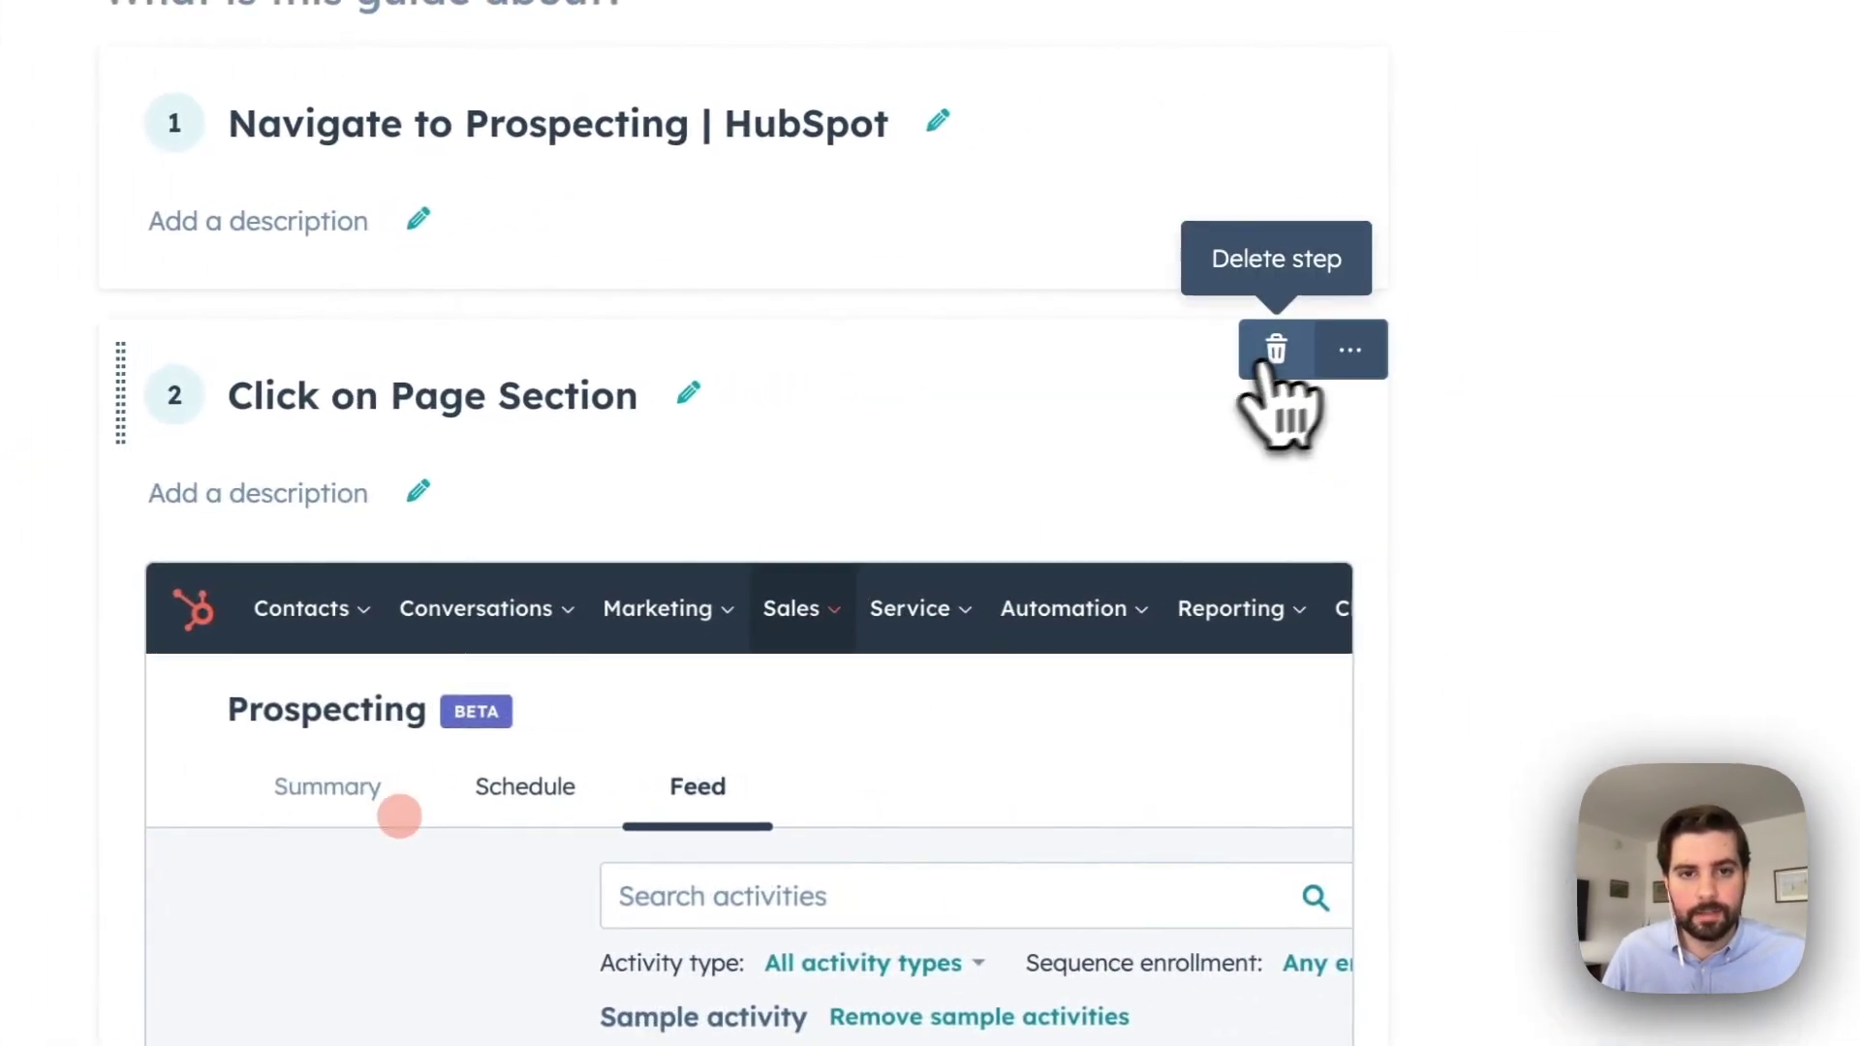
left_click(1298, 354)
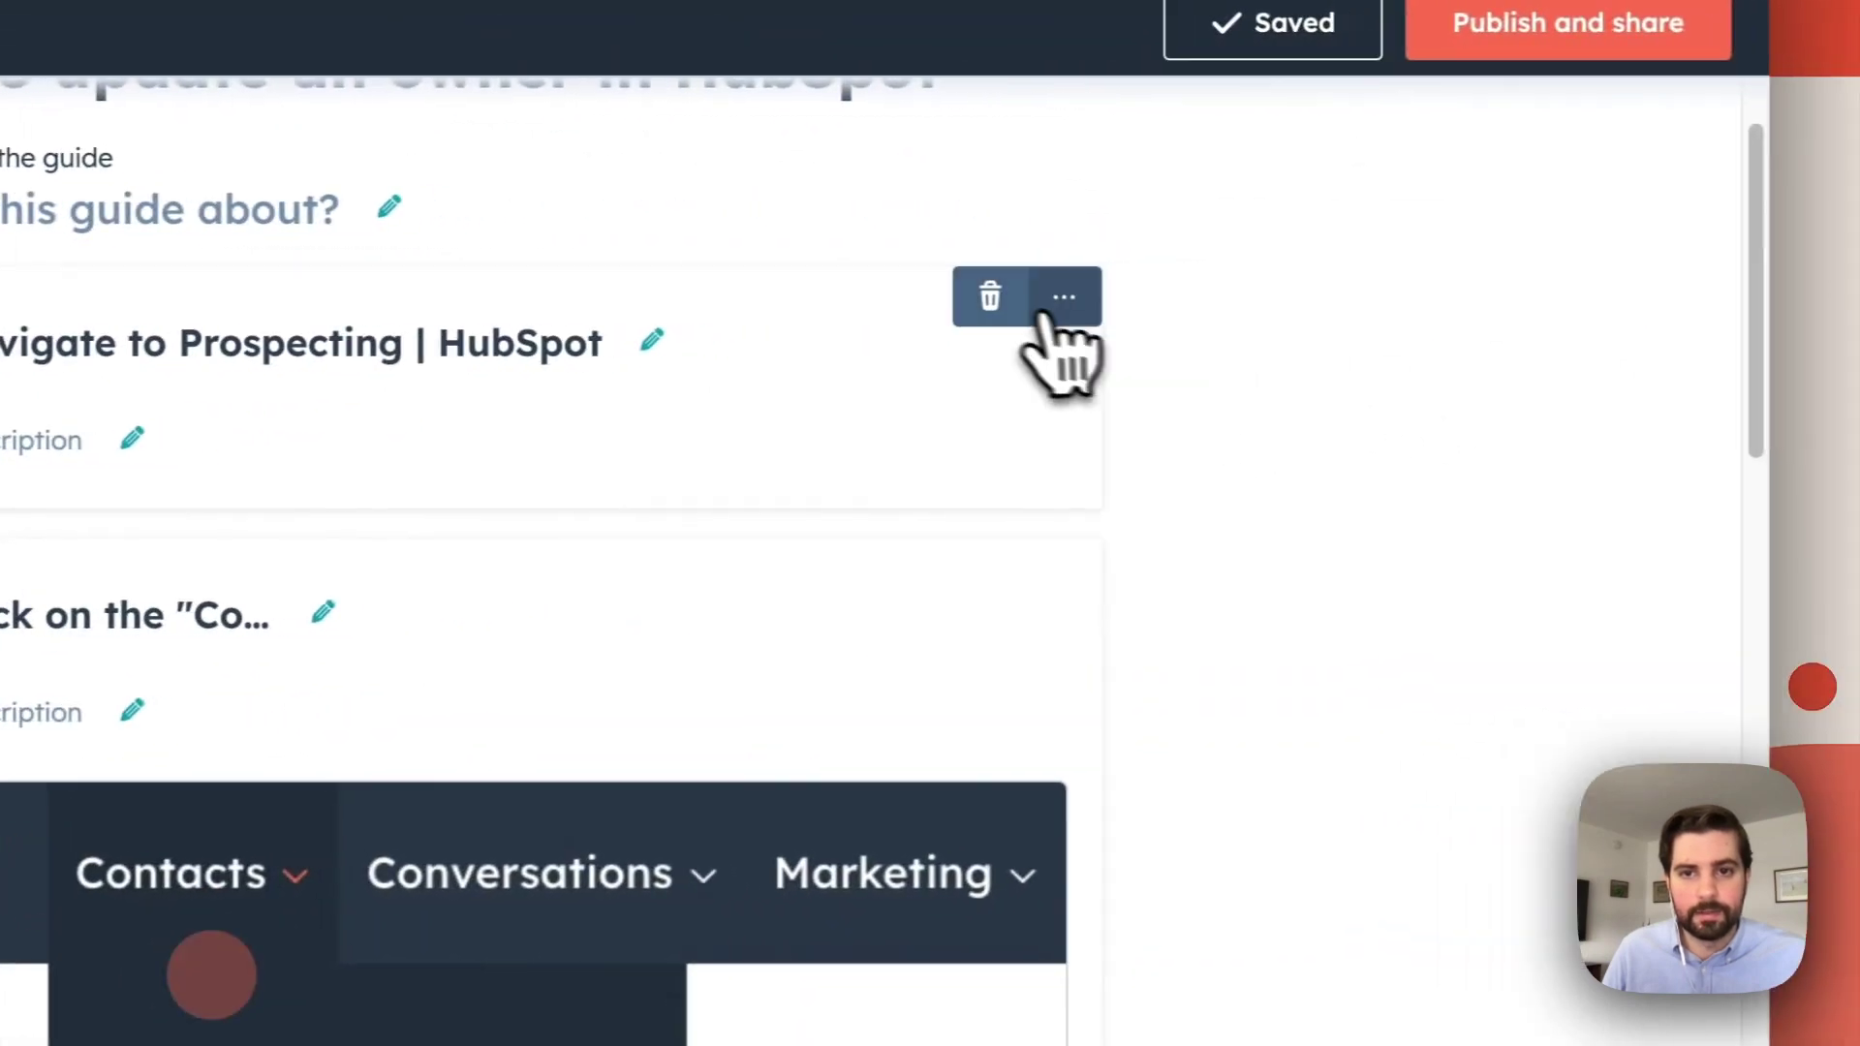
left_click(1133, 301)
scroll(1066, 678, "down", 5)
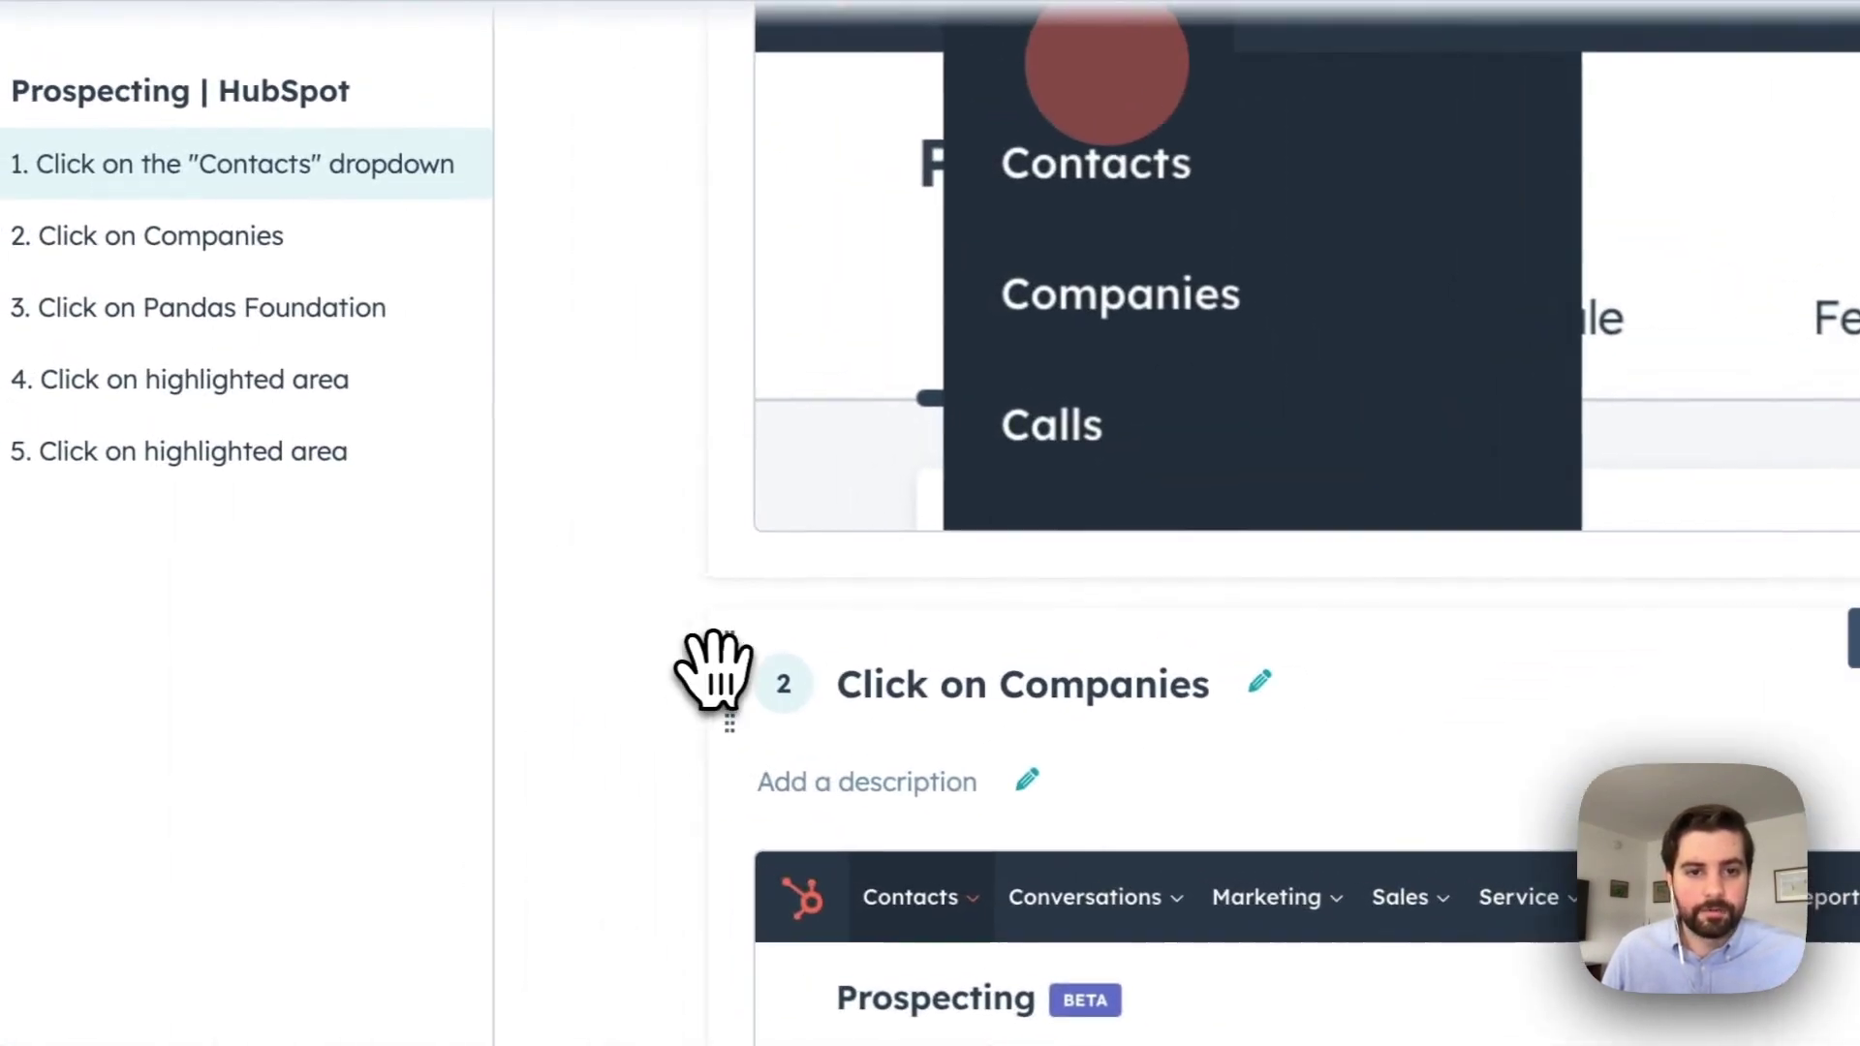
left_click_drag(714, 672, 725, 360)
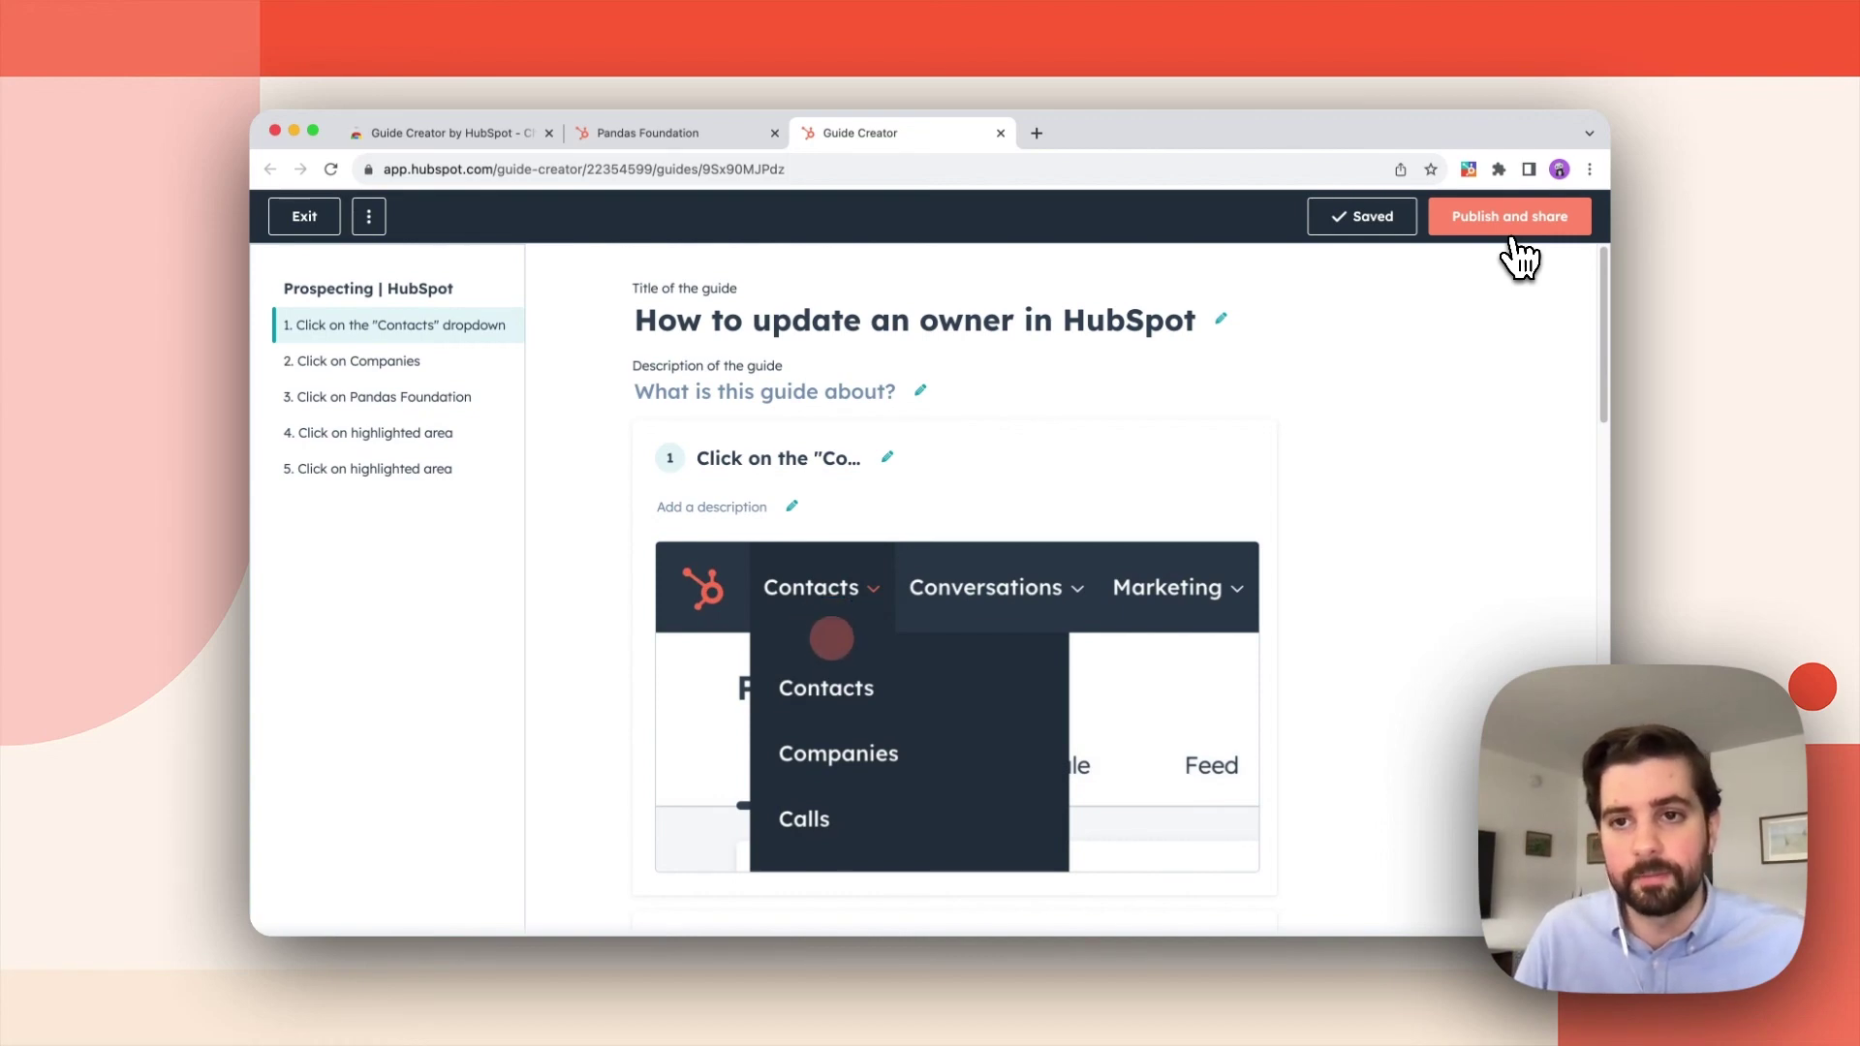
- Publish the guide with viewing access set to Anyone with a link
left_click(1511, 234)
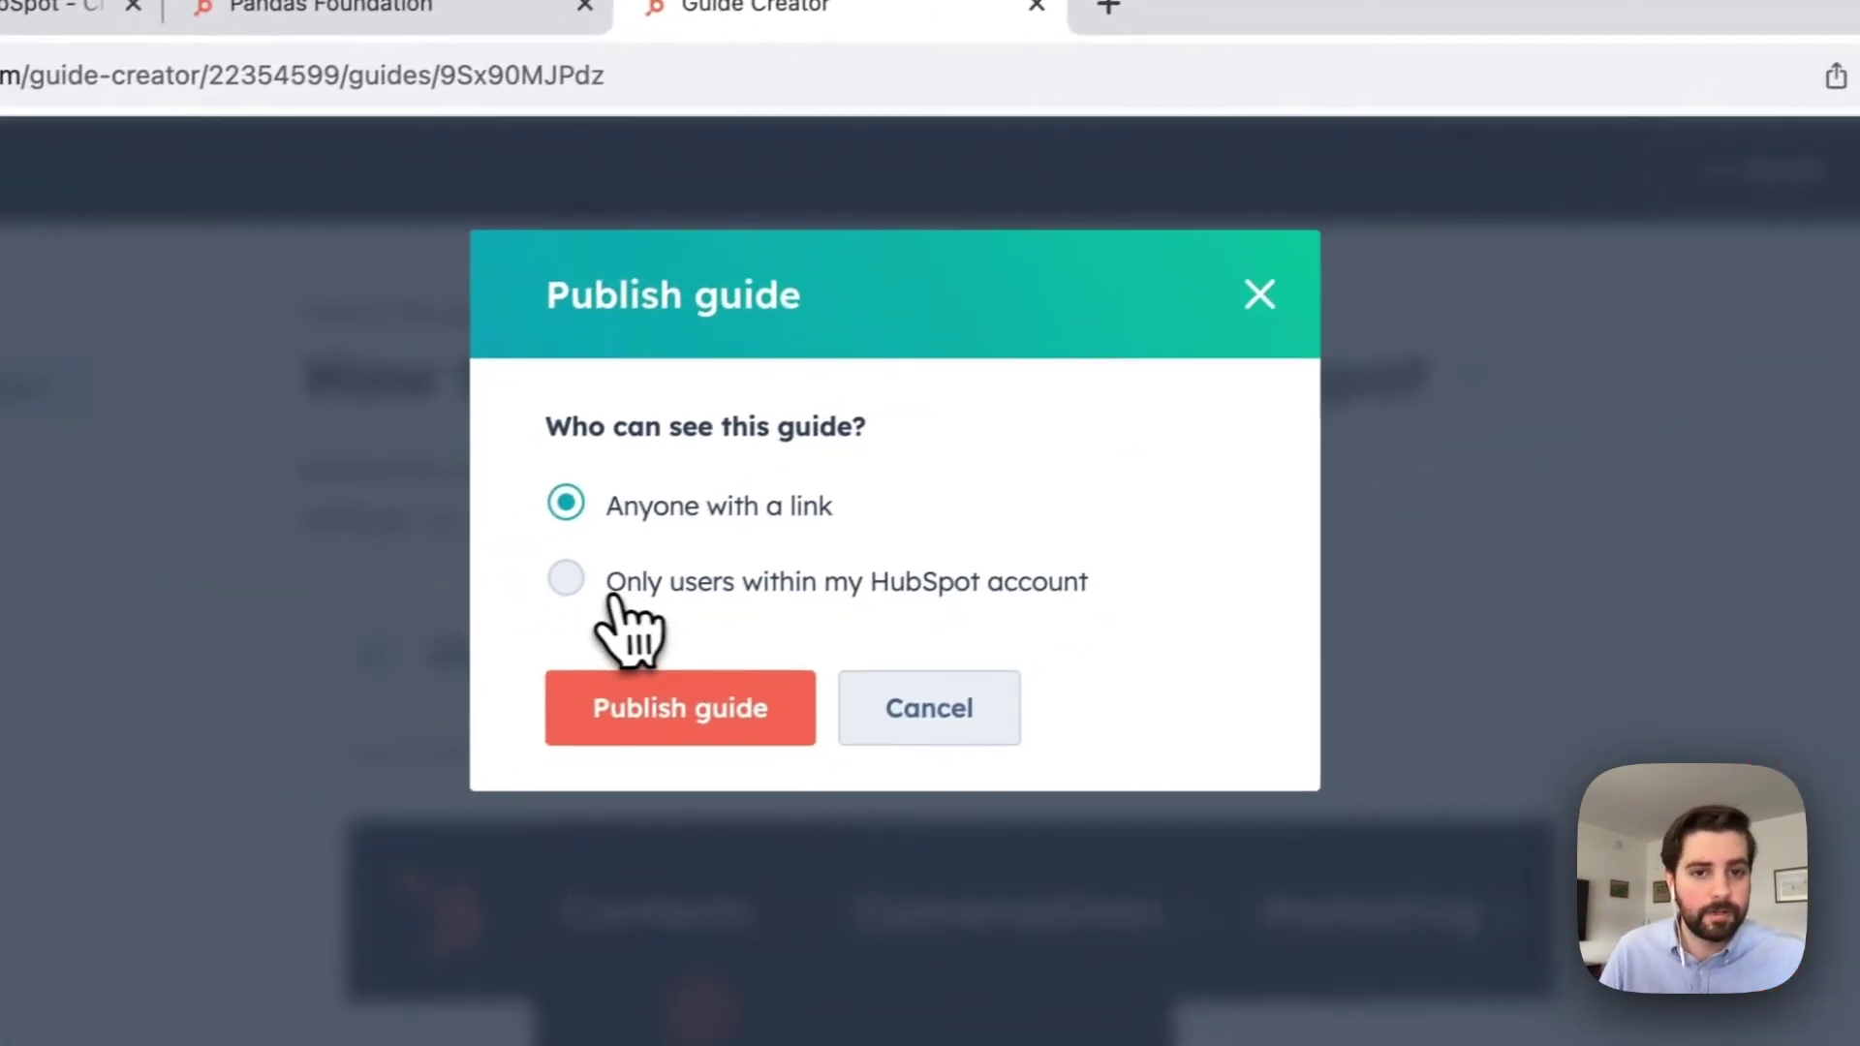
left_click(77, 740)
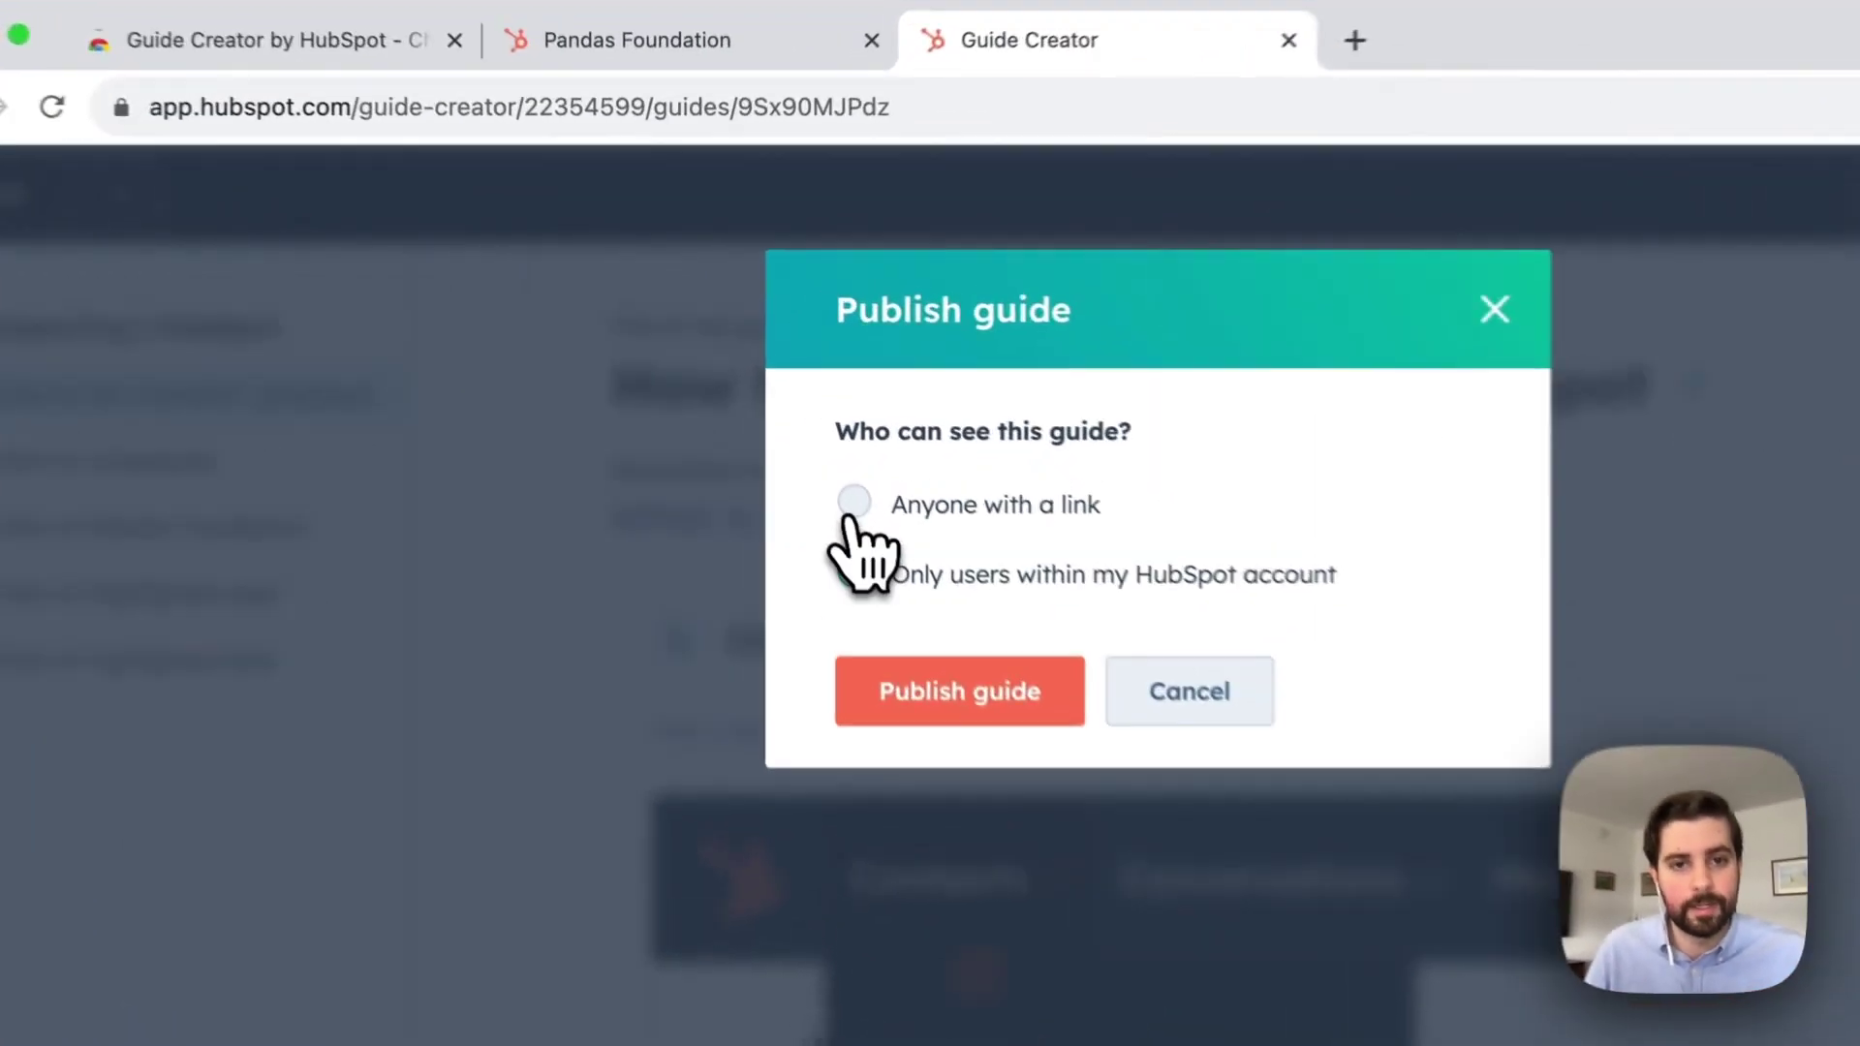
left_click(765, 384)
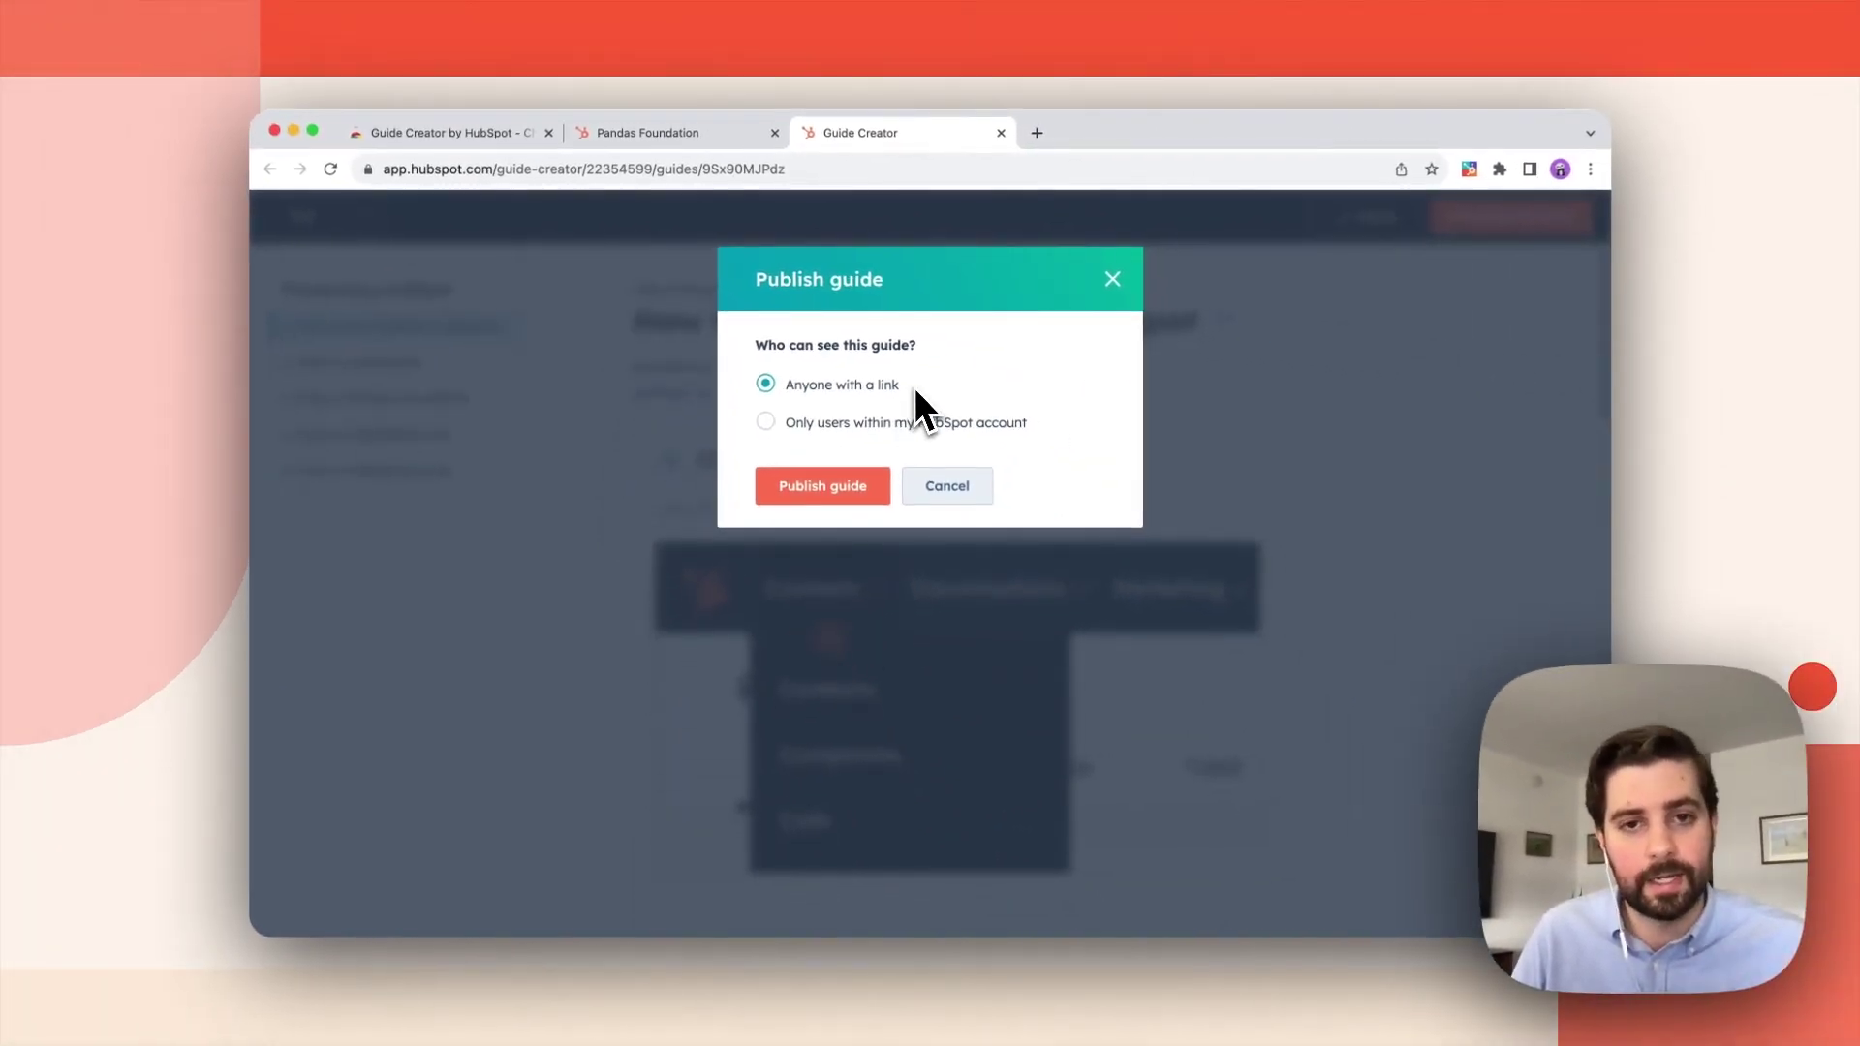
left_click(832, 492)
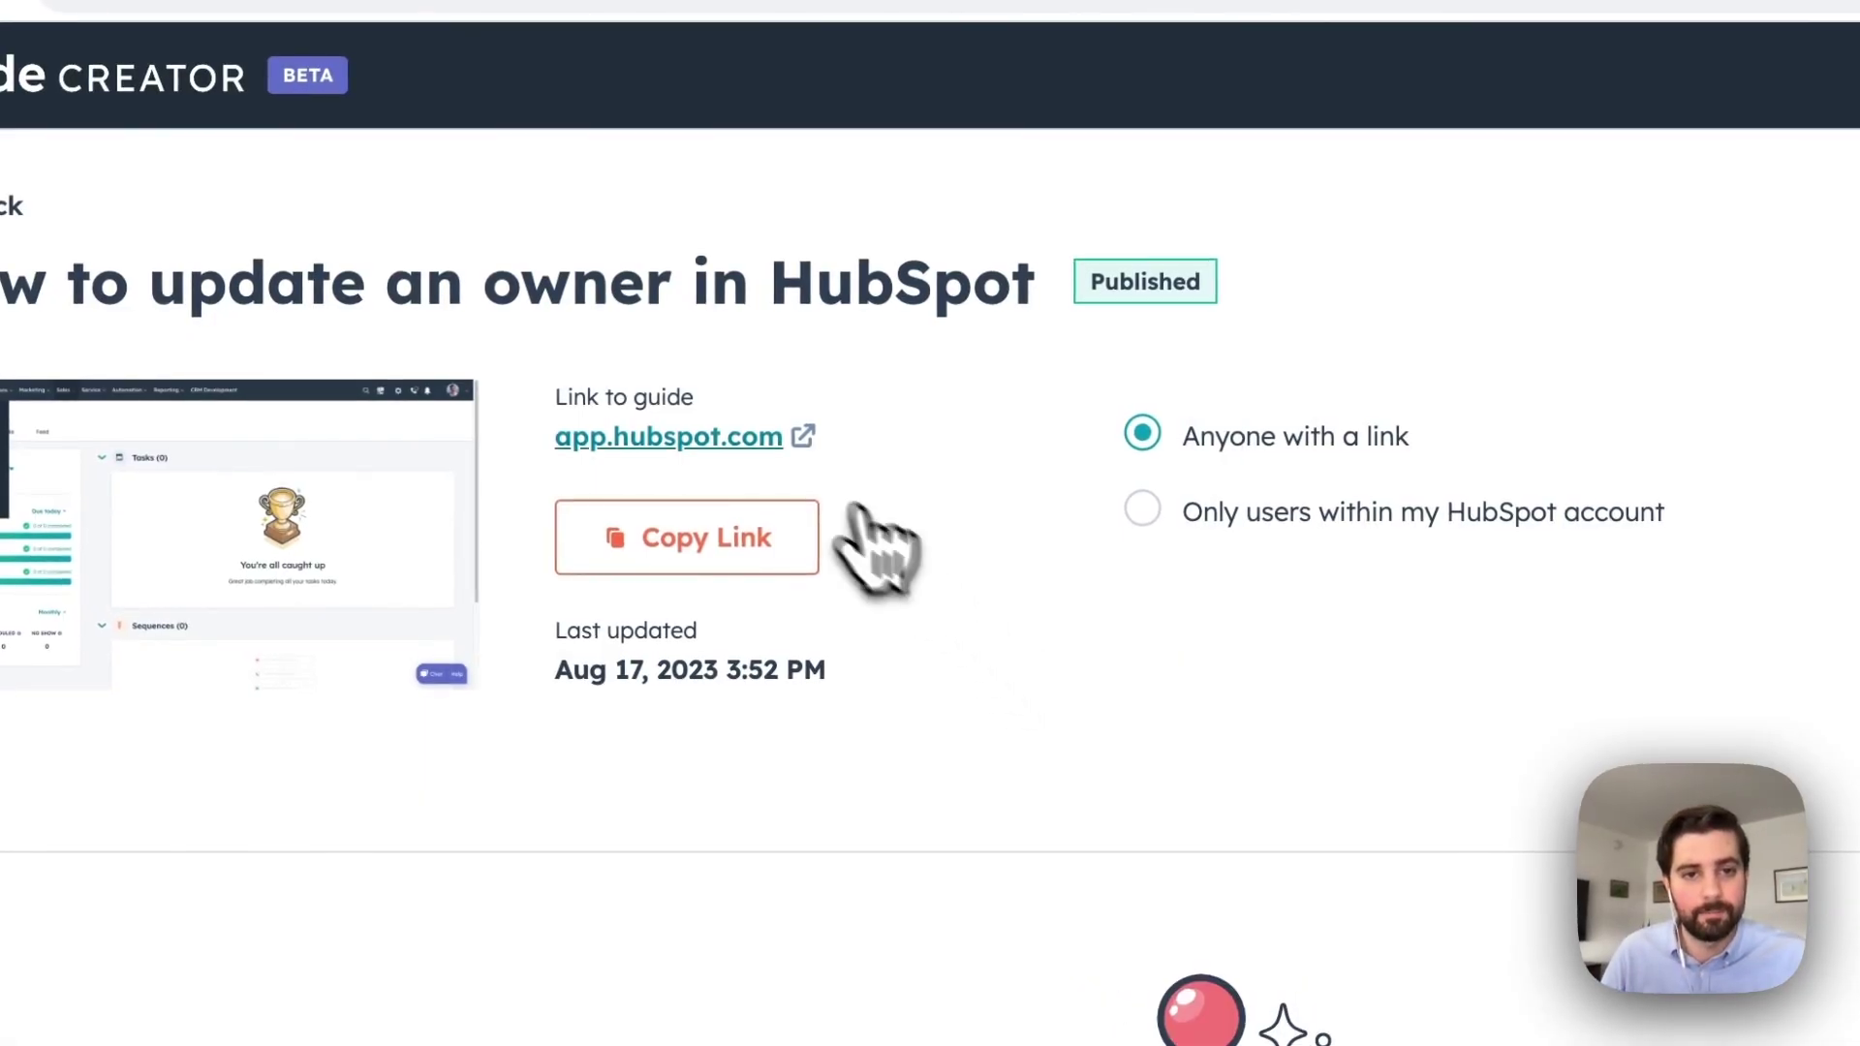
- Open the published guide via its app.hubspot.com link and scroll through its five steps
left_click(741, 436)
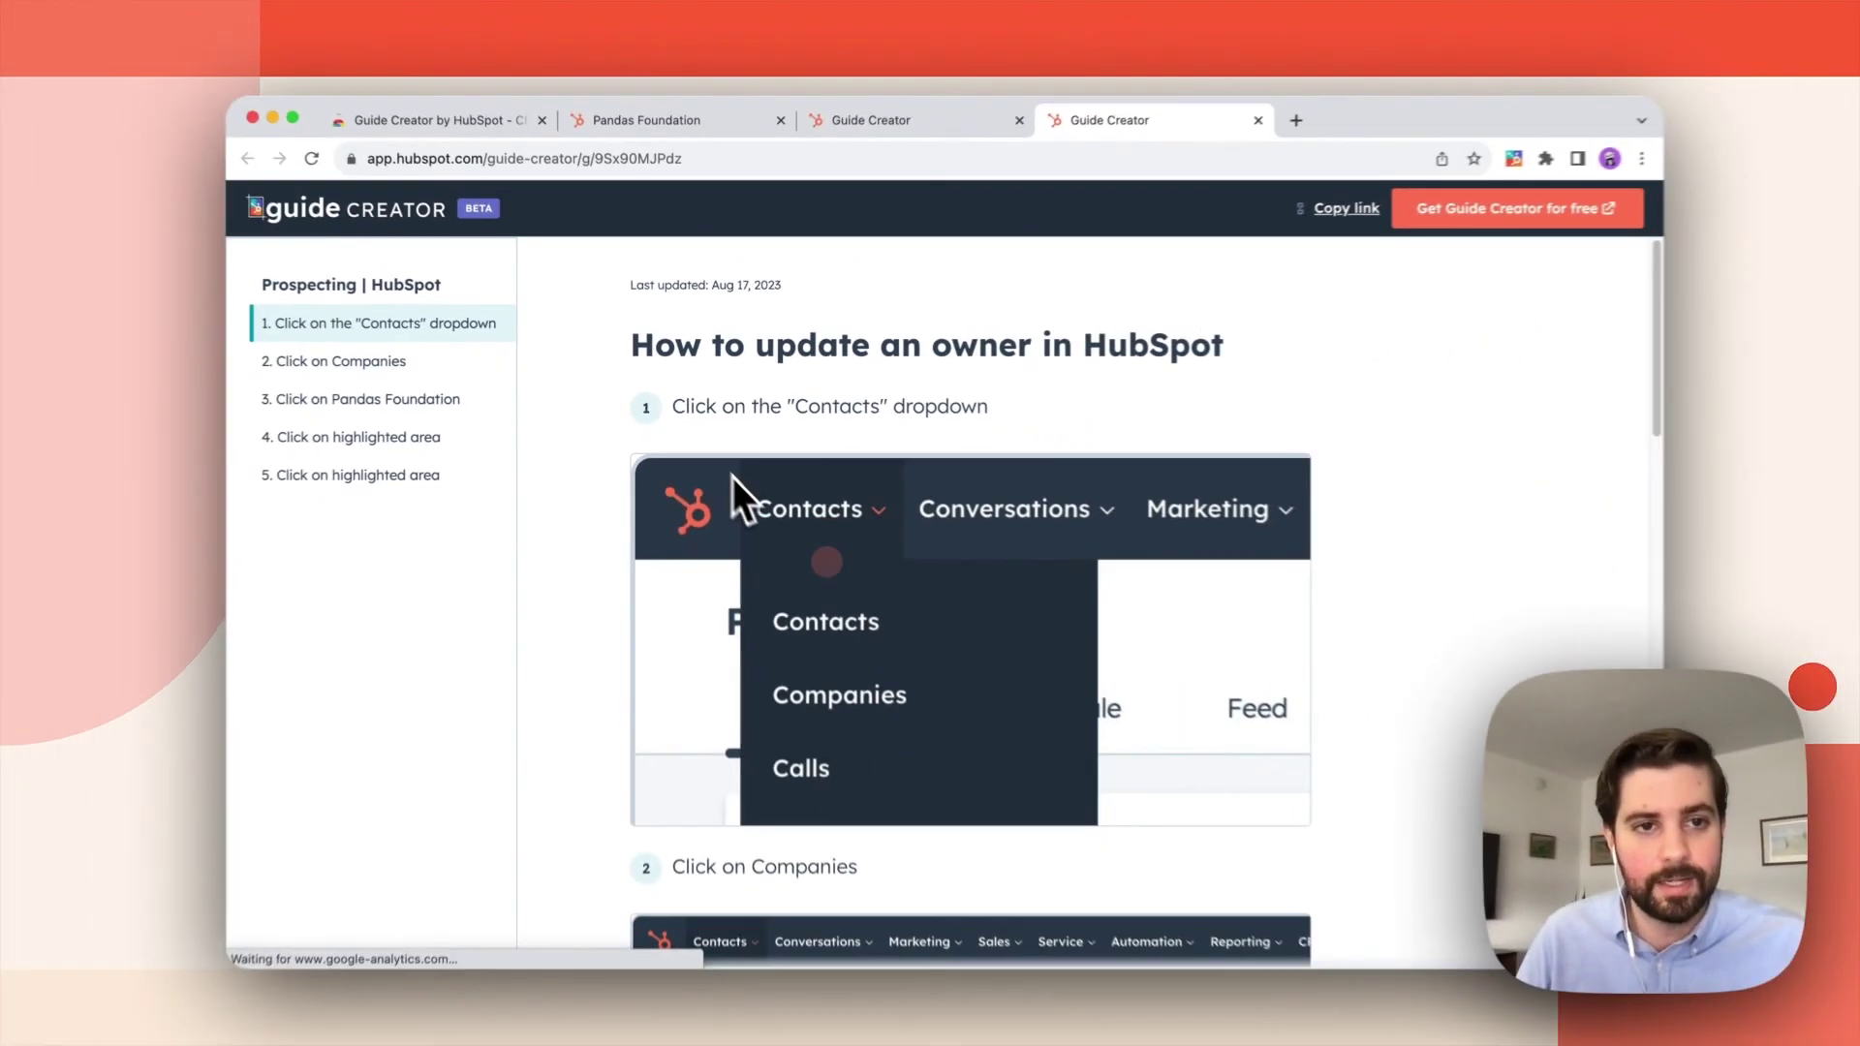
scroll(655, 425, "down", 5)
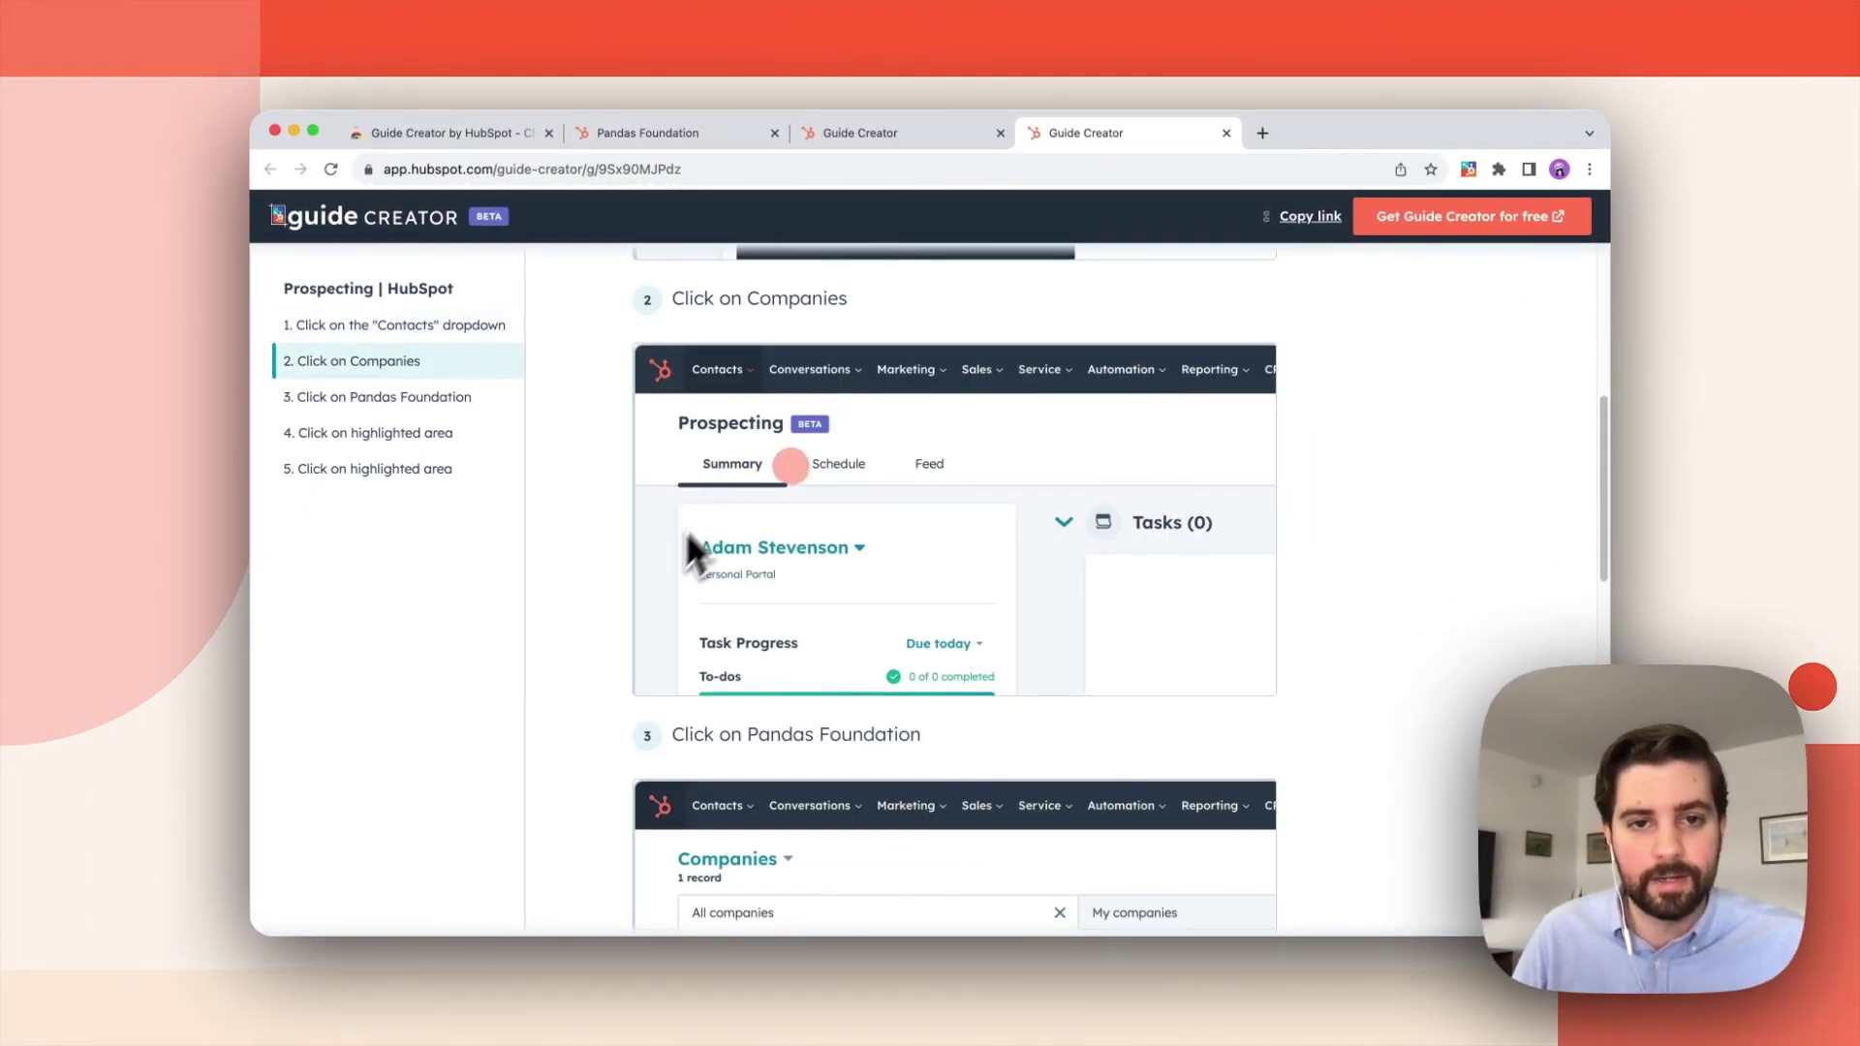
scroll(645, 572, "down", 10)
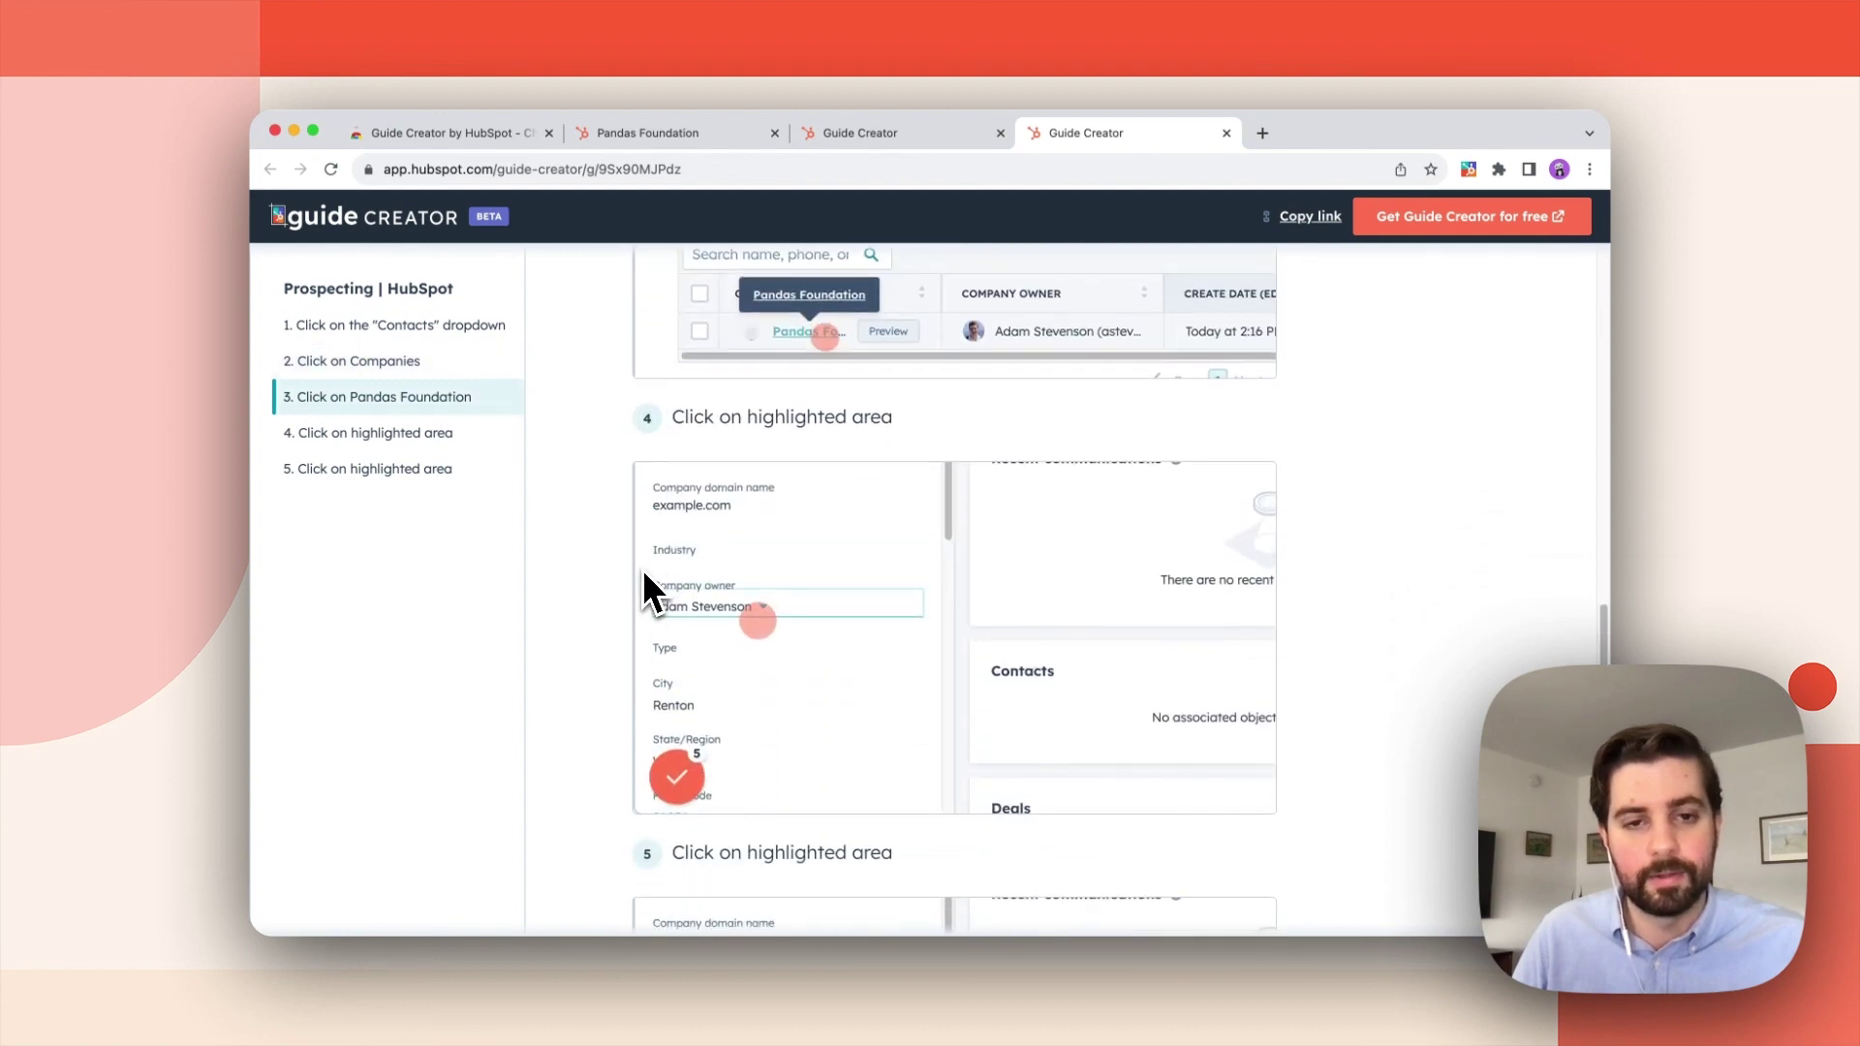
scroll(644, 573, "down", 4)
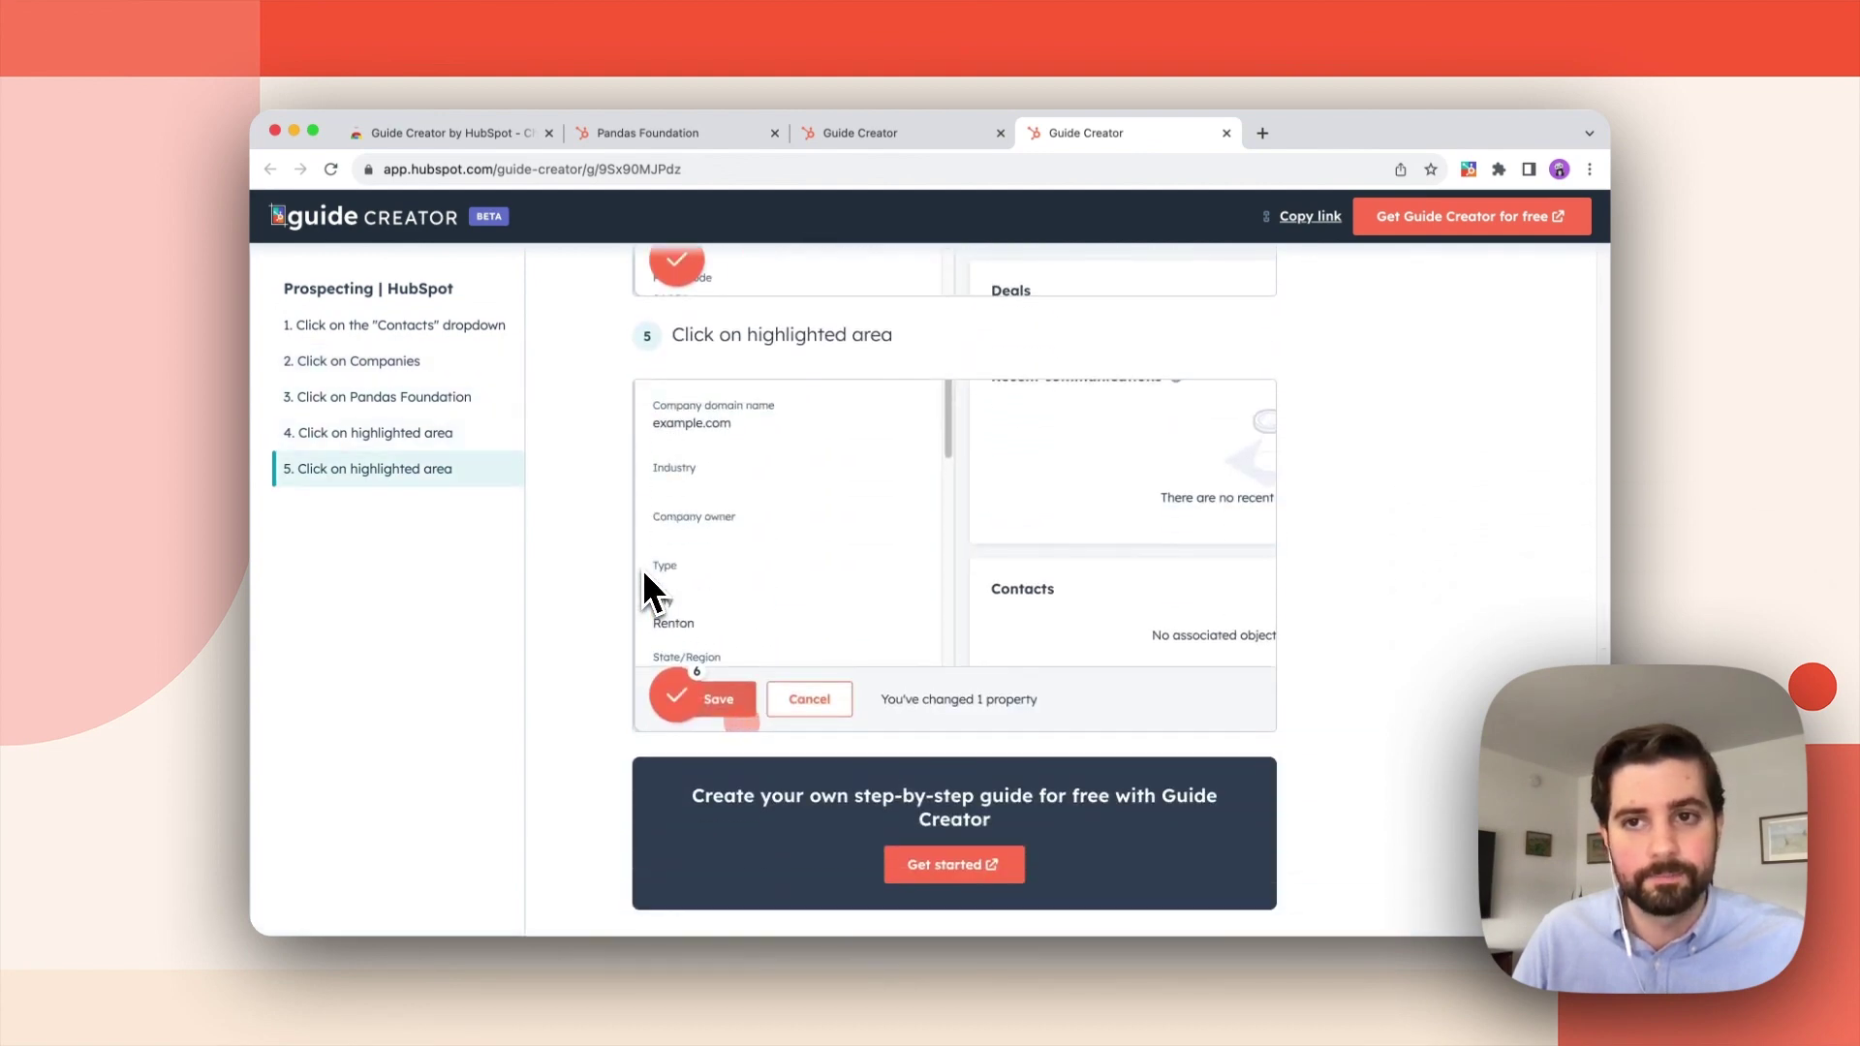